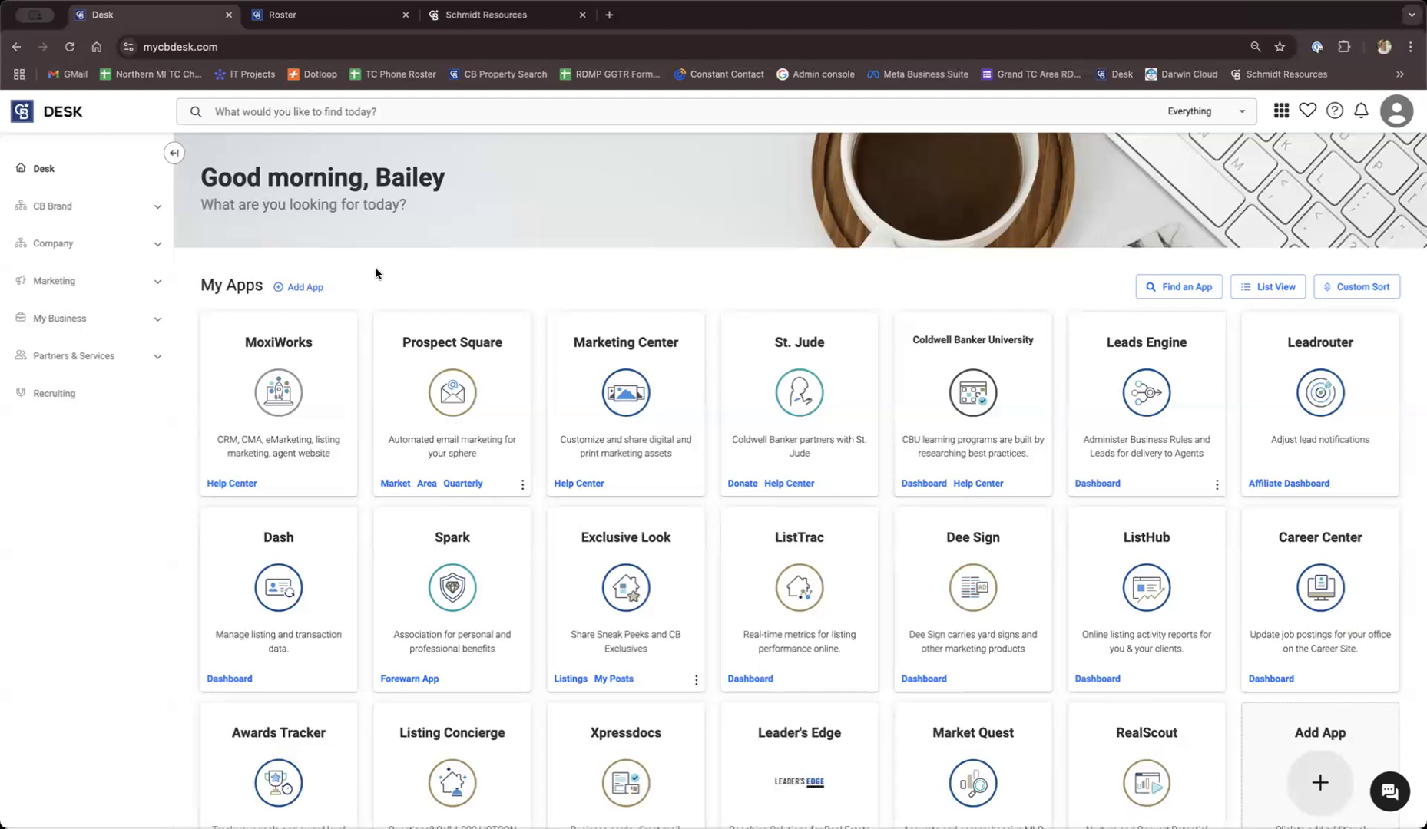
Open the agent website's admin tool from the MoxiWorks site and go to its Site Pages list
mouse_move(304, 391)
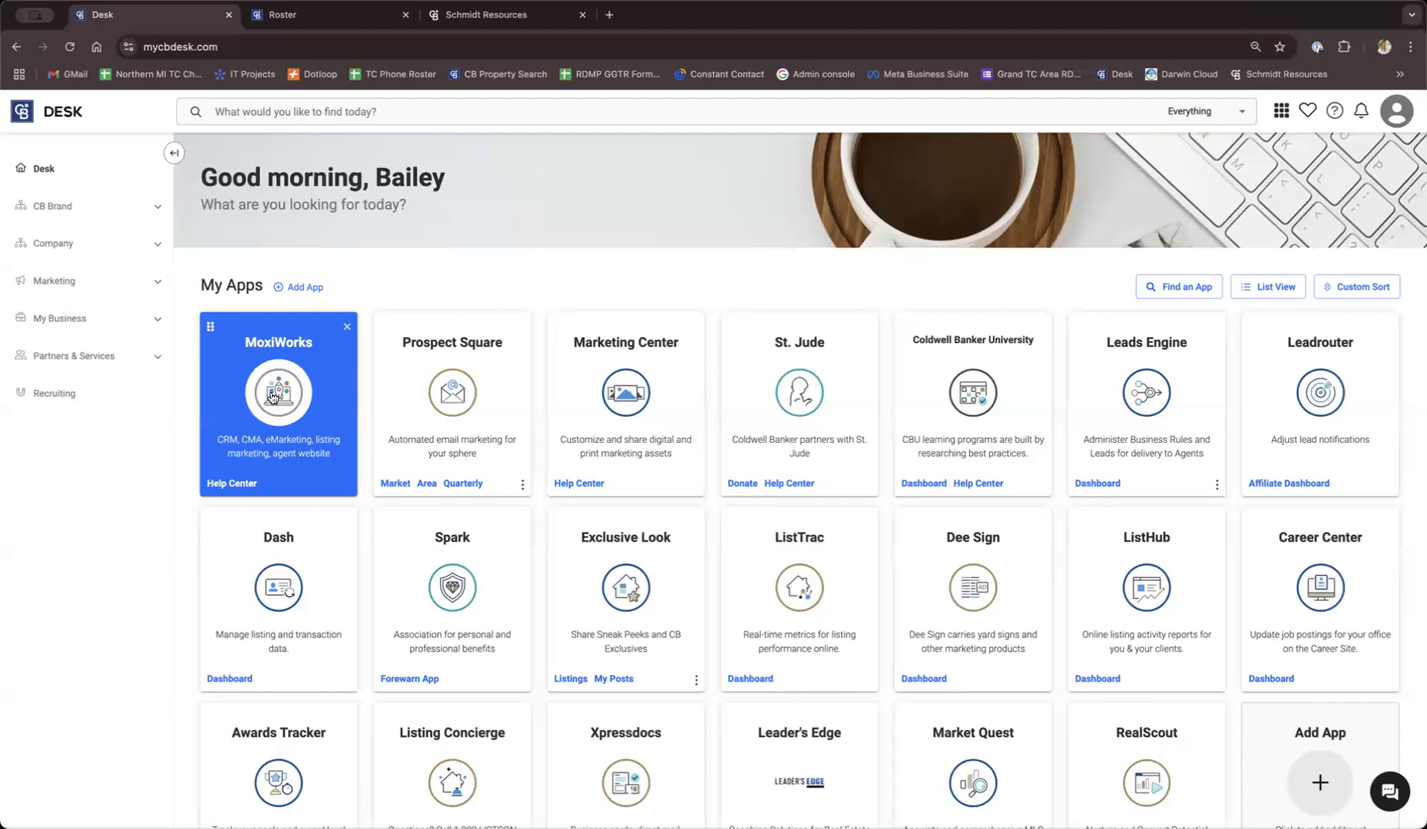
left_click(319, 21)
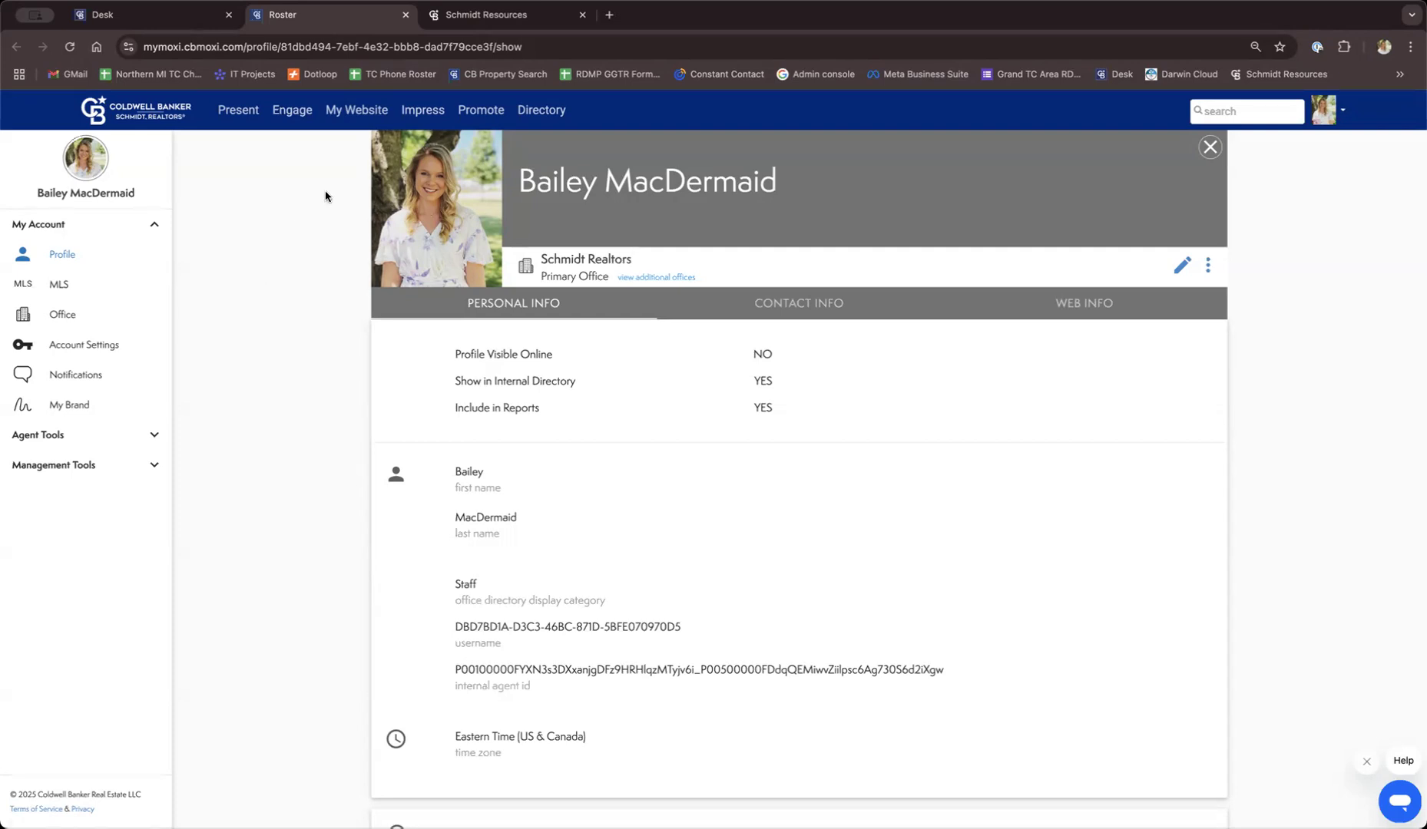
left_click(357, 112)
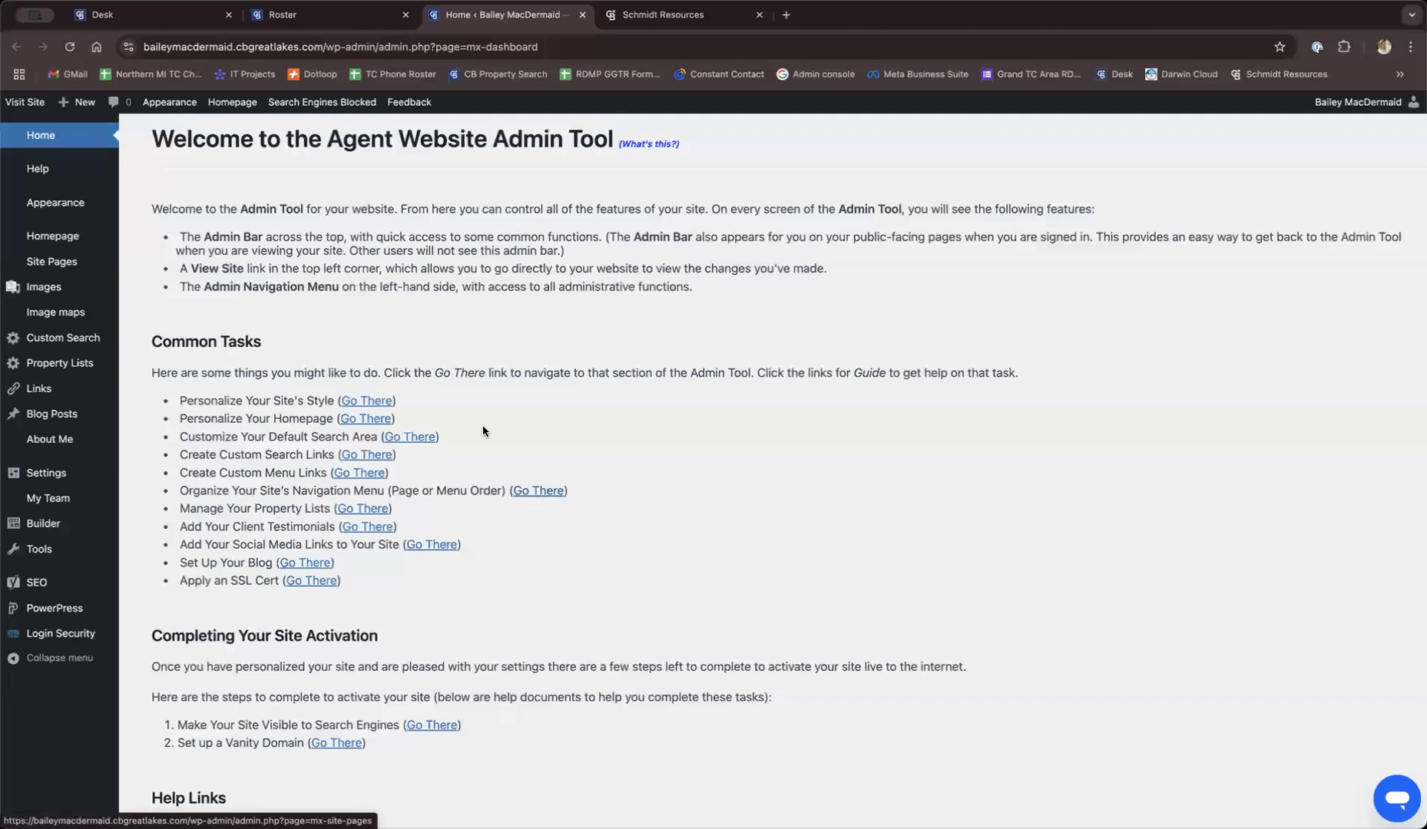
mouse_move(29, 263)
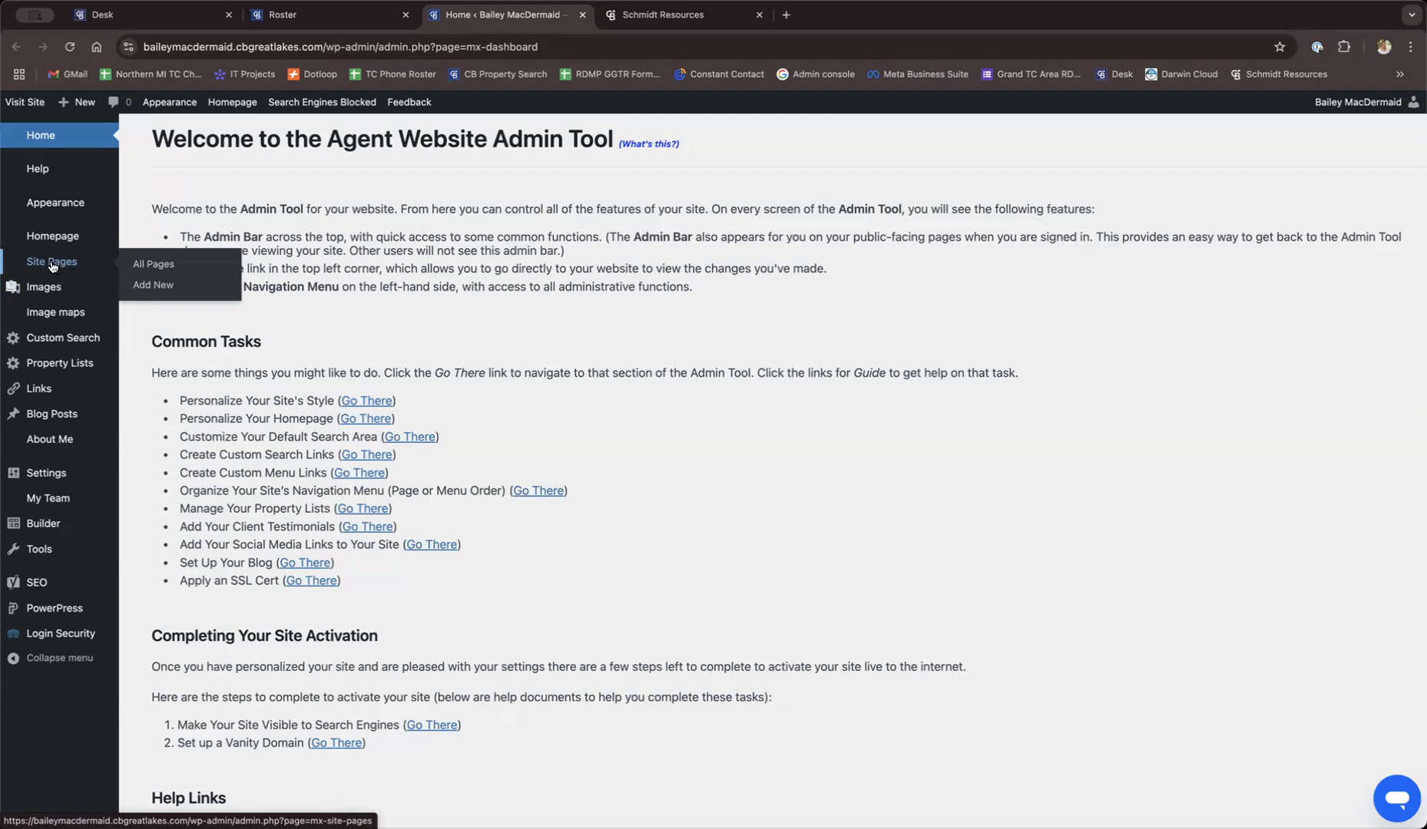
left_click(52, 264)
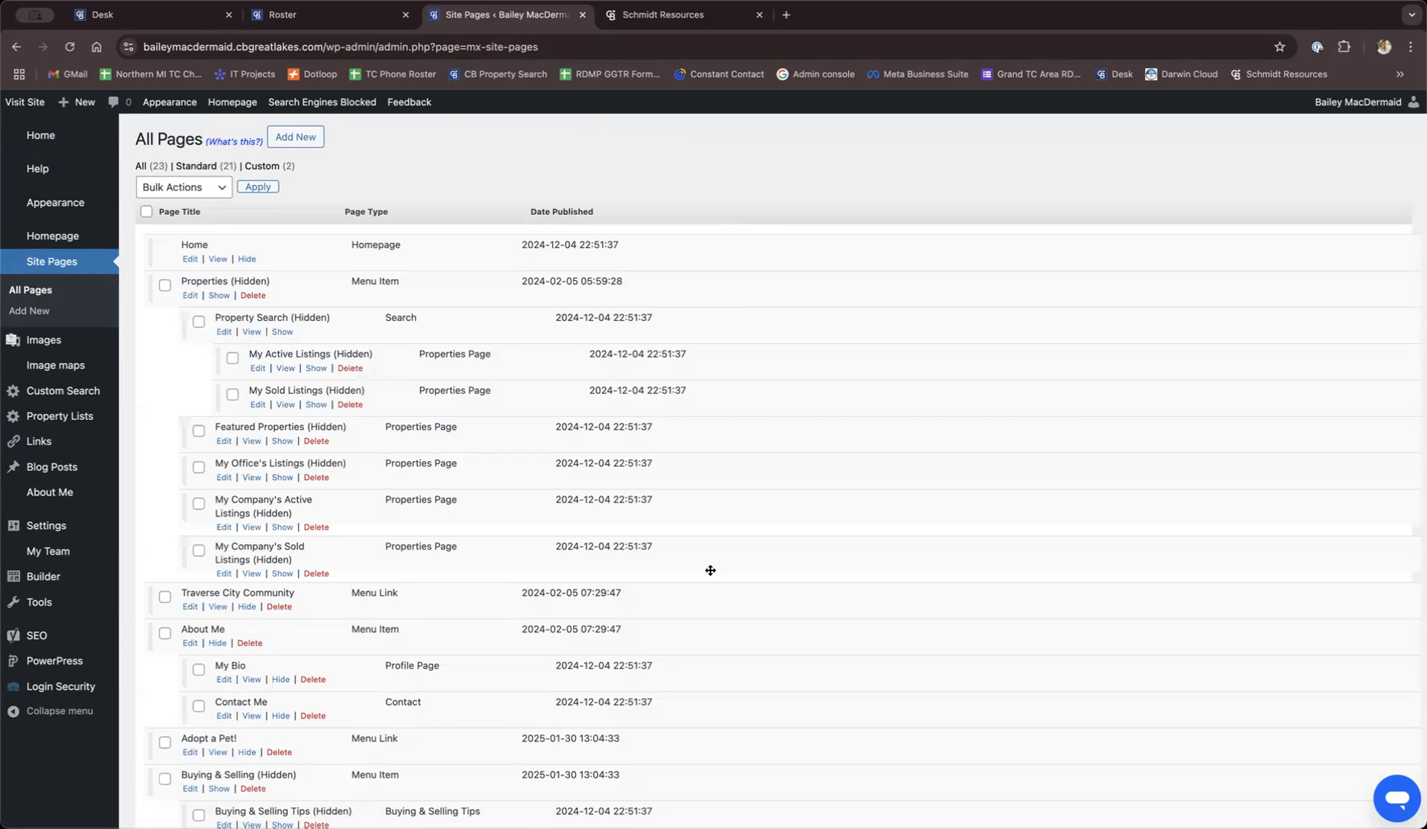
Add a new site page of type Custom Page
scroll(711, 570, "down", 2)
scroll(711, 571, "down", 10)
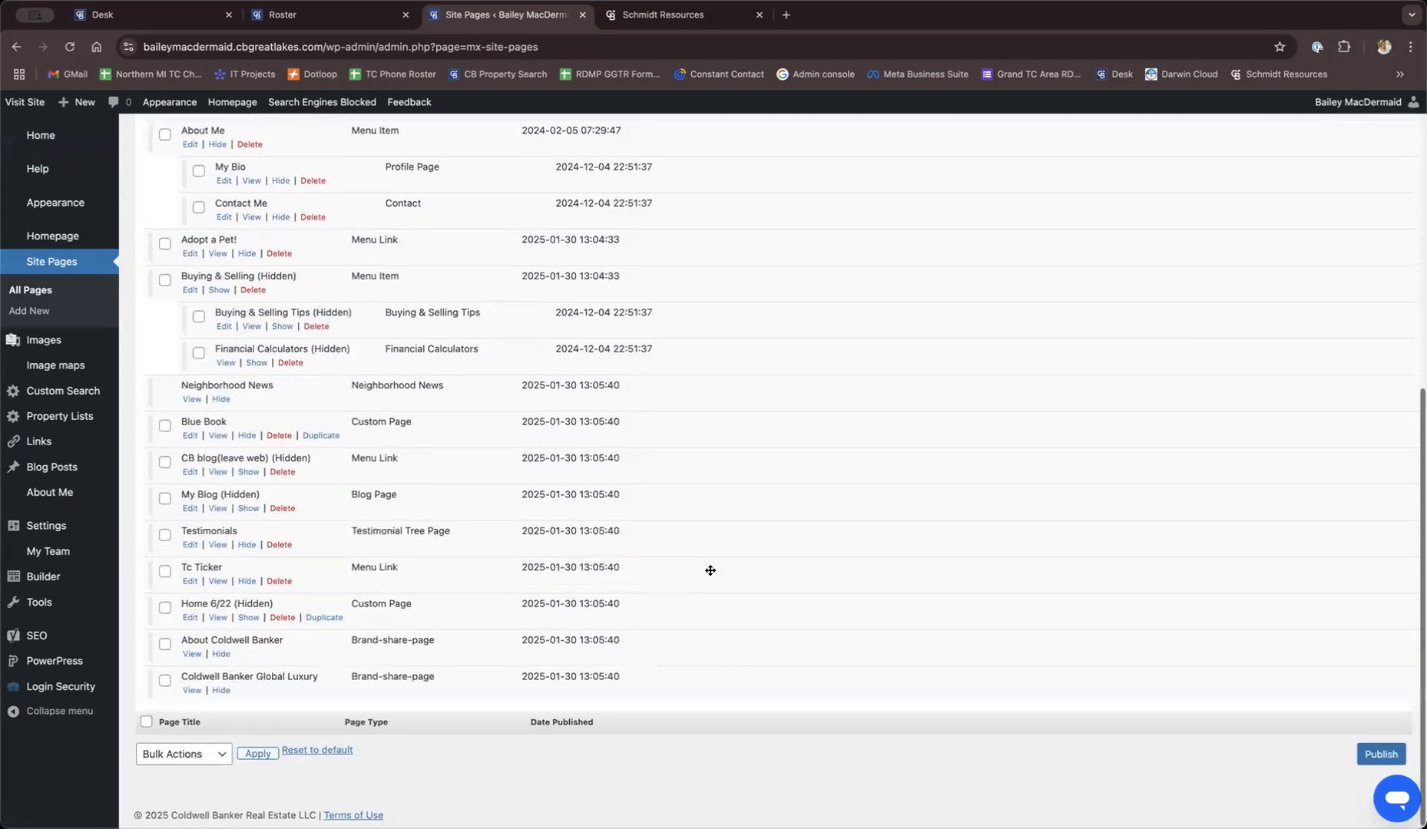
scroll(711, 571, "up", 1)
scroll(710, 570, "up", 5)
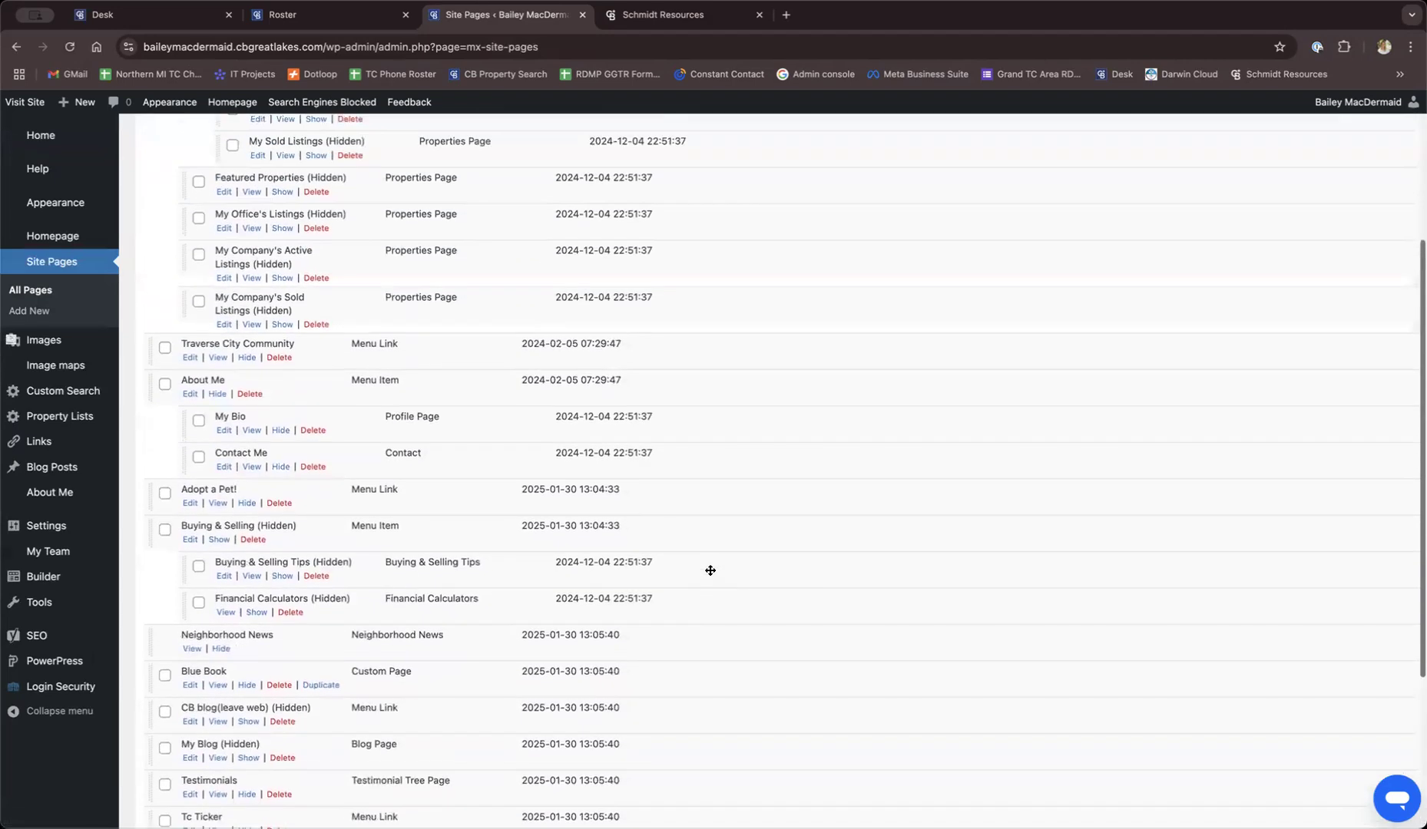
scroll(711, 571, "up", 6)
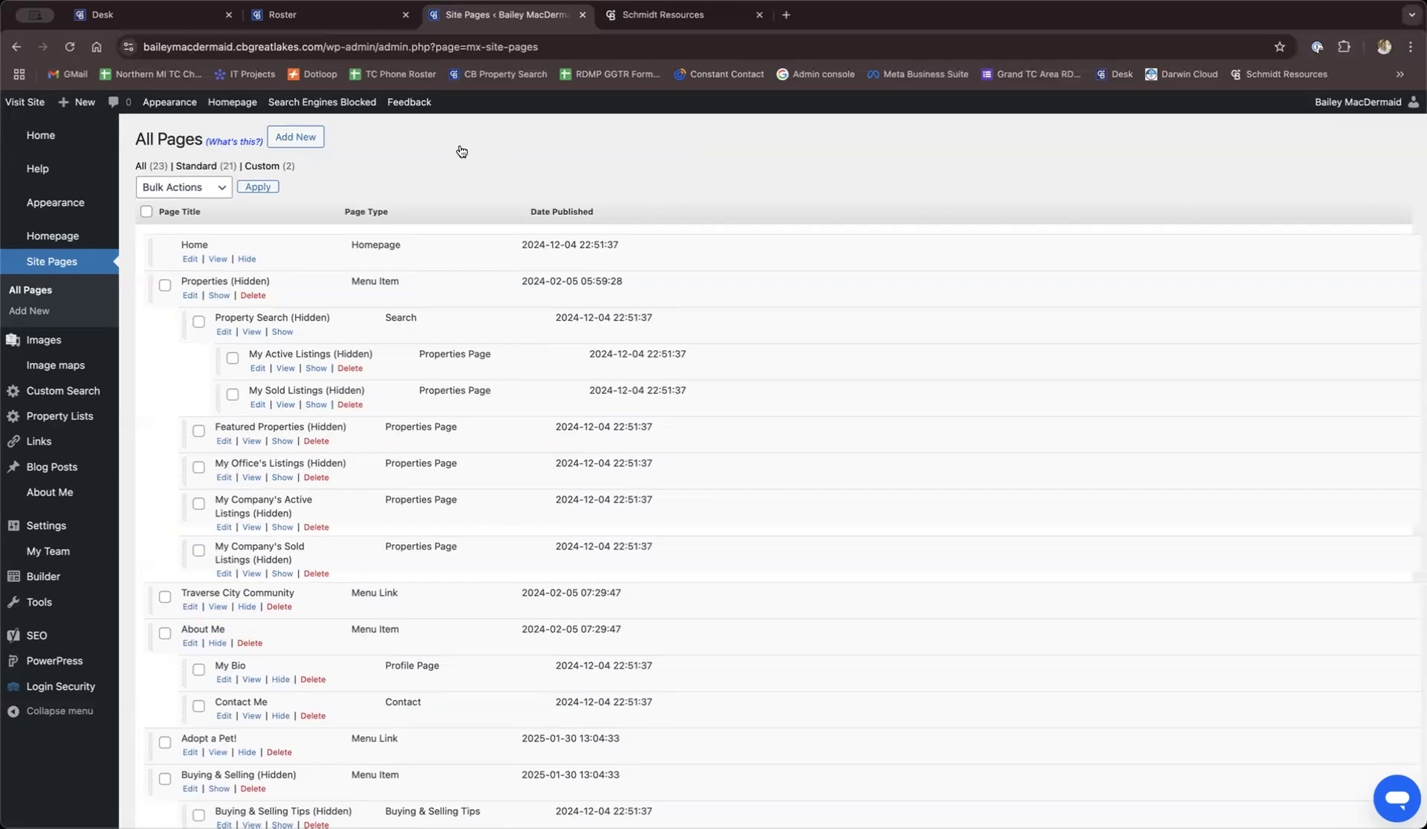
left_click(293, 140)
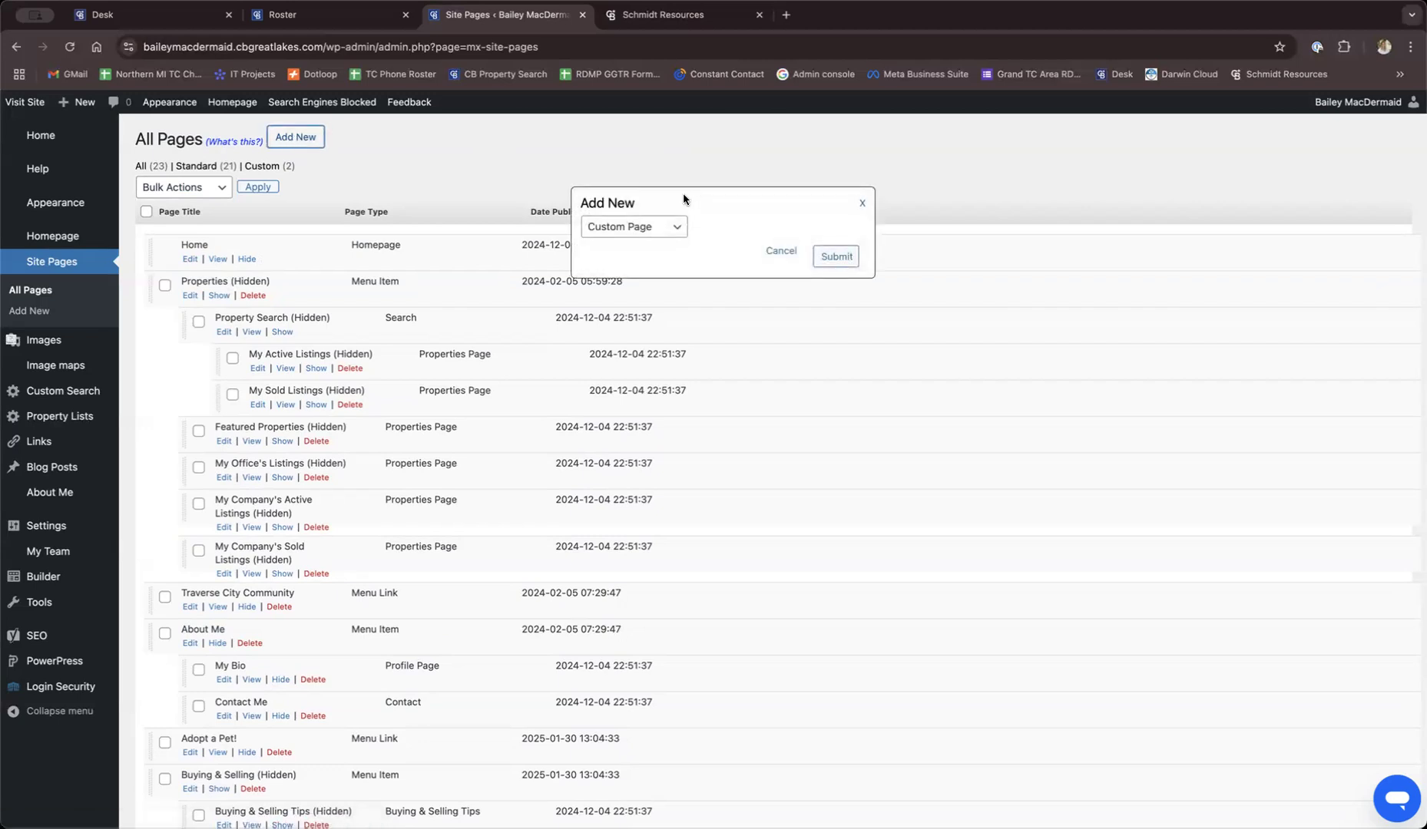
left_click(677, 228)
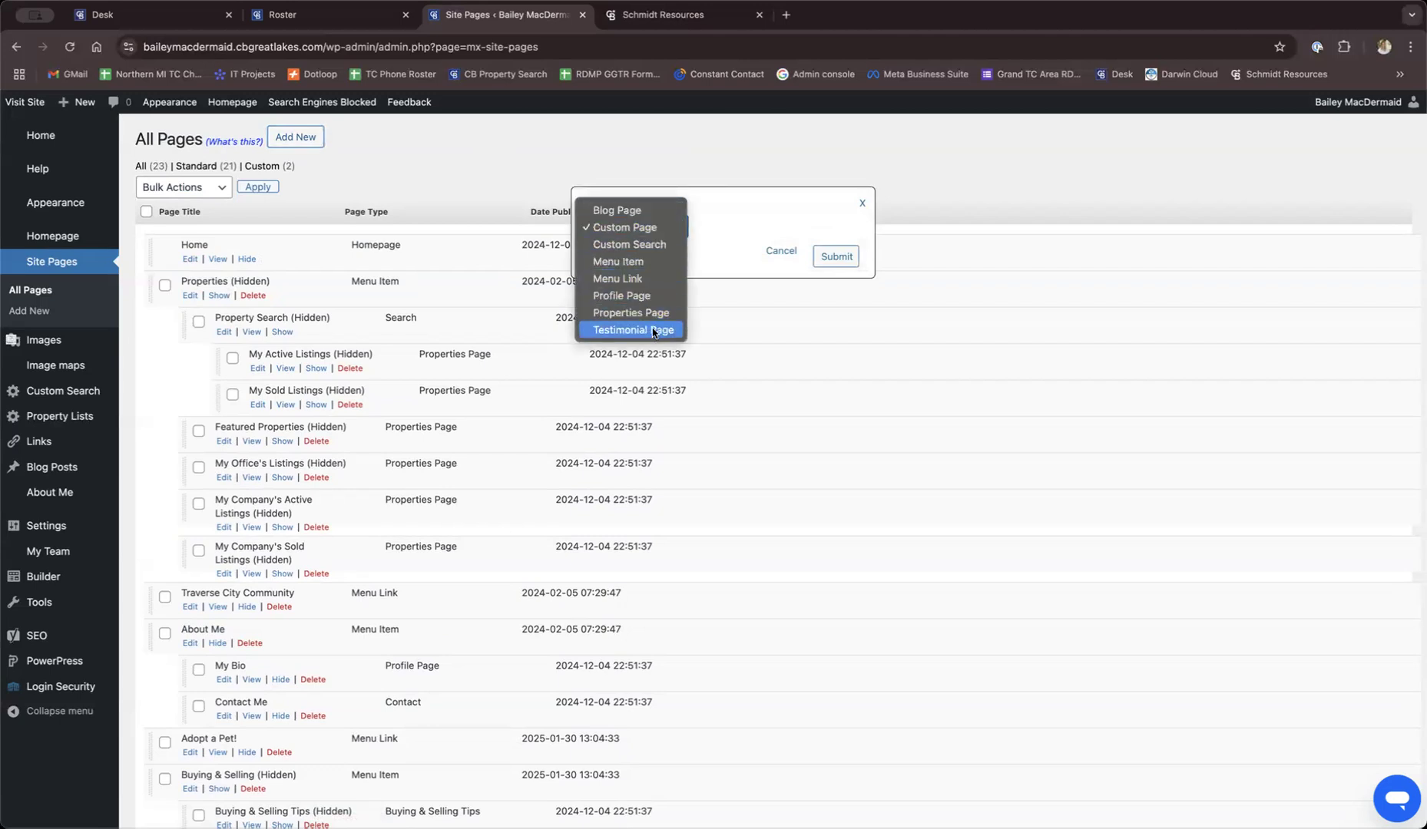
left_click(630, 230)
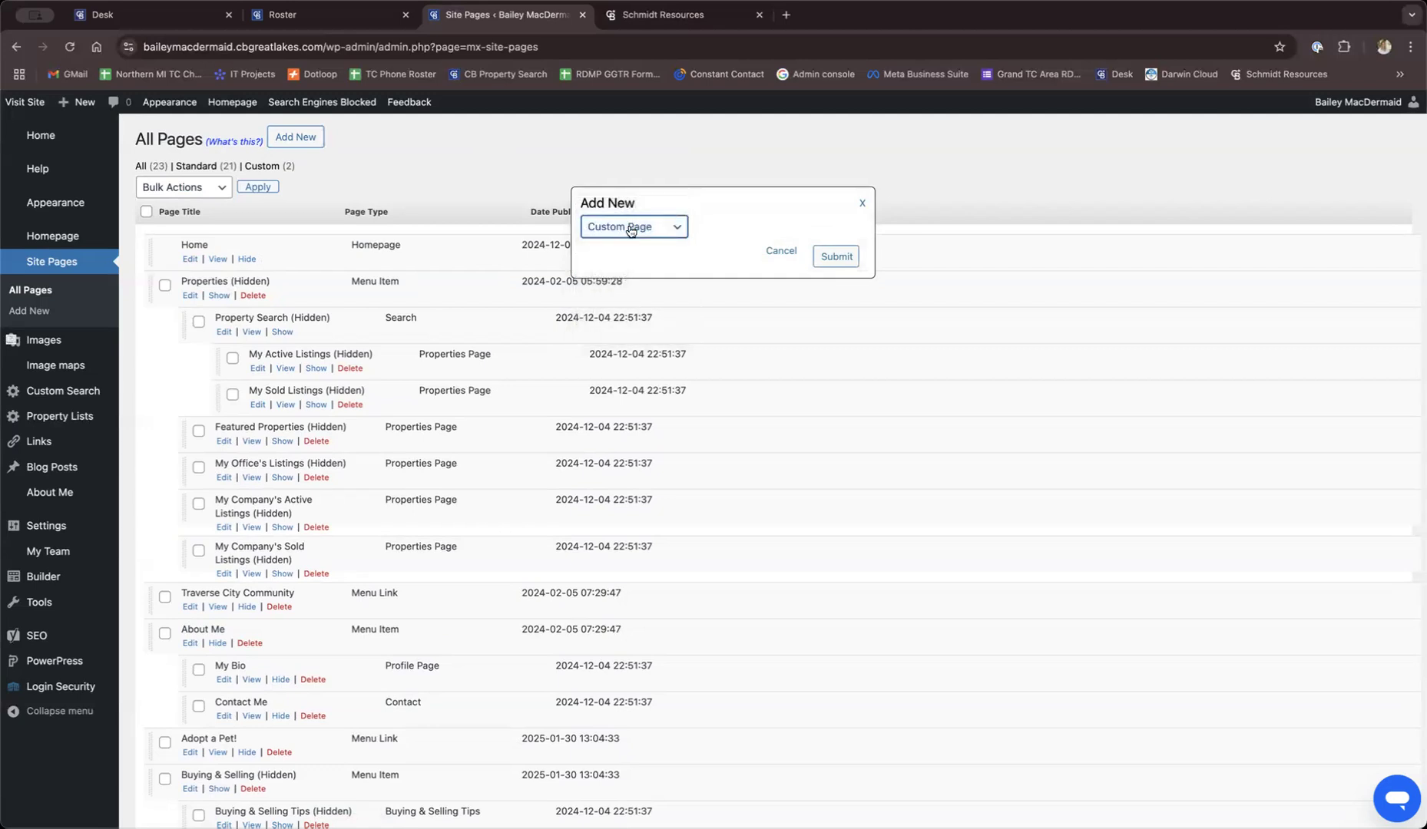
left_click(836, 257)
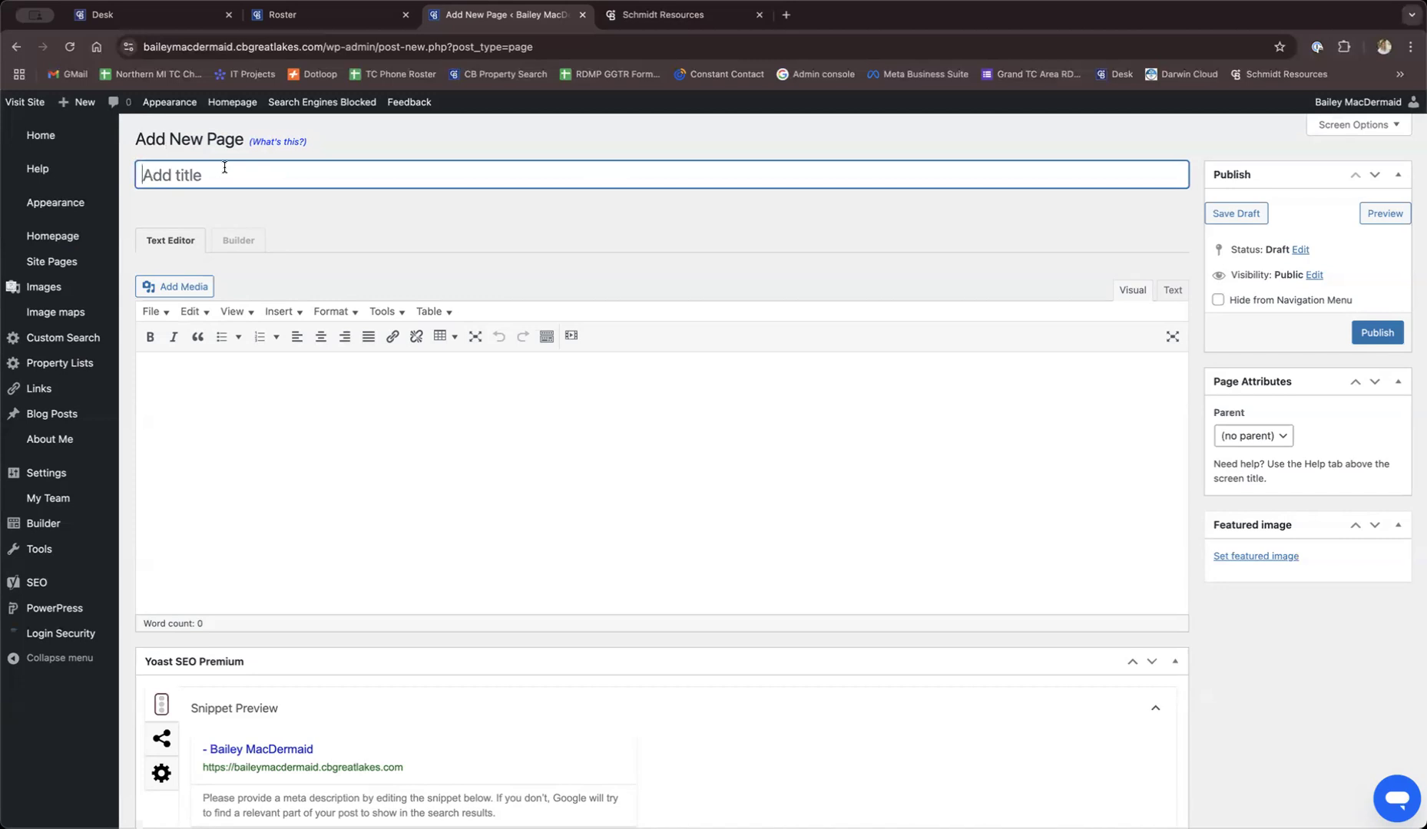
Title the new page "Luxury Magazine"
type("Luxury")
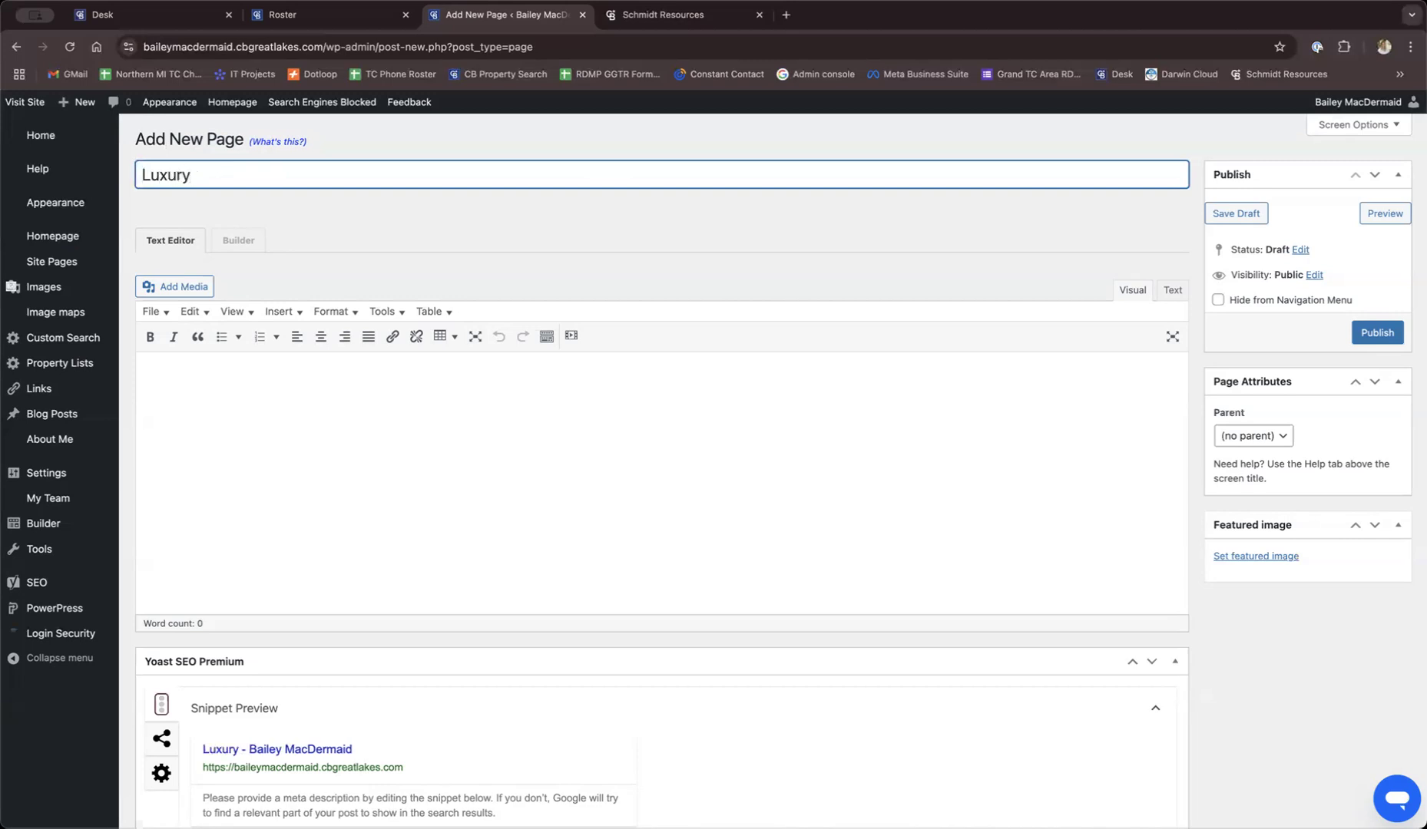
type(" Magazine")
left_click(359, 222)
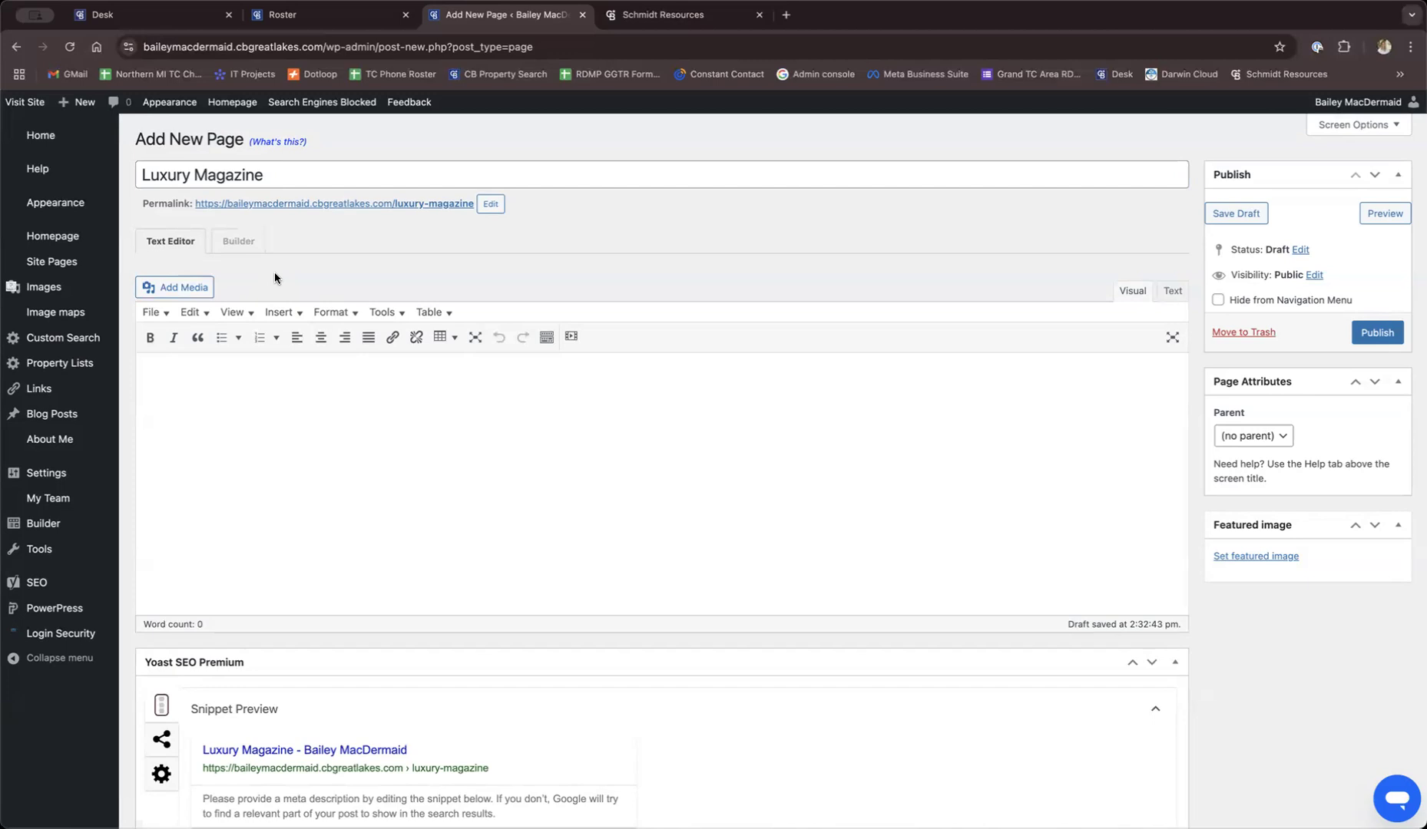
Open the Luxury Magazine page in the Builder and place an HTML module in its empty layout
left_click(229, 240)
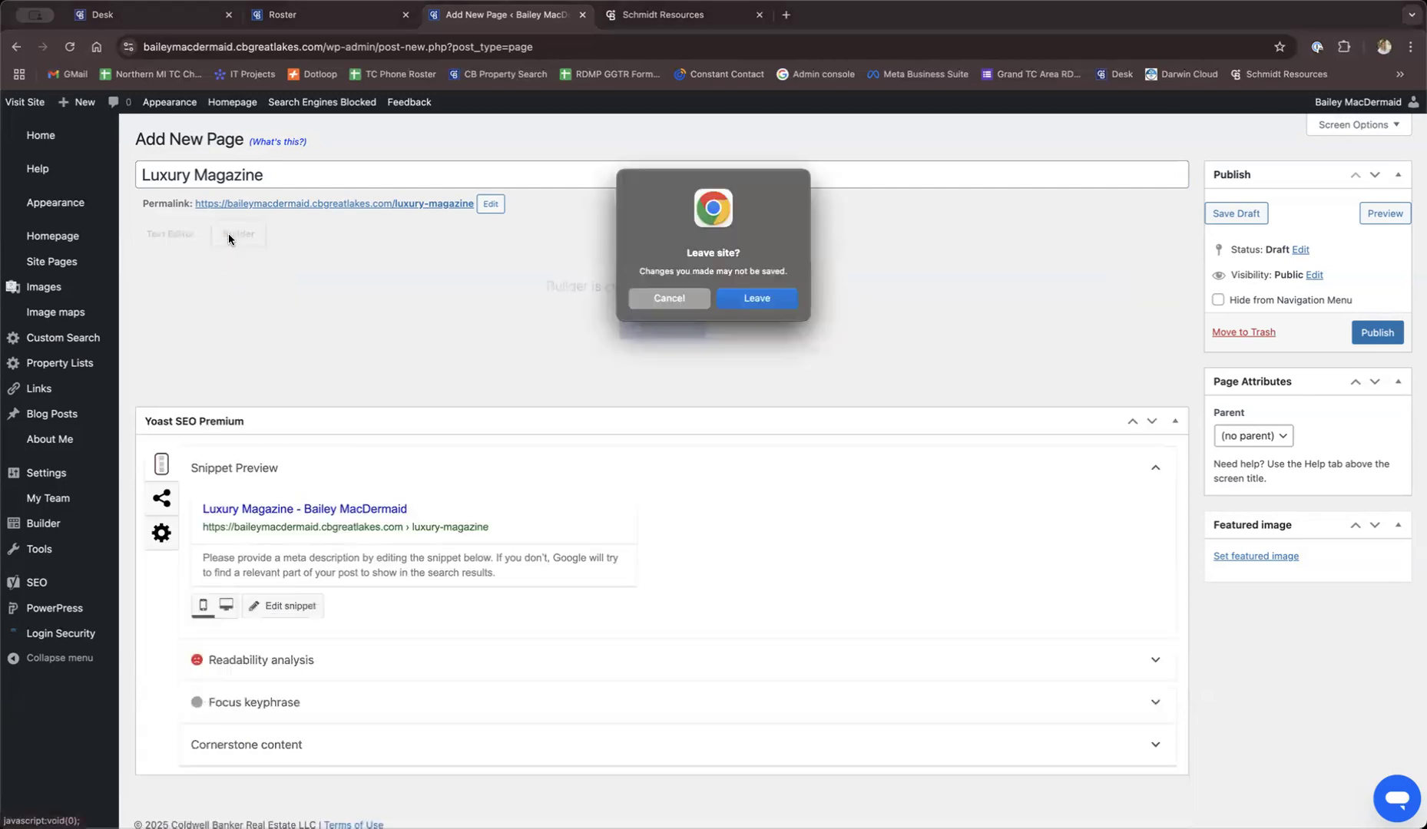
left_click(764, 300)
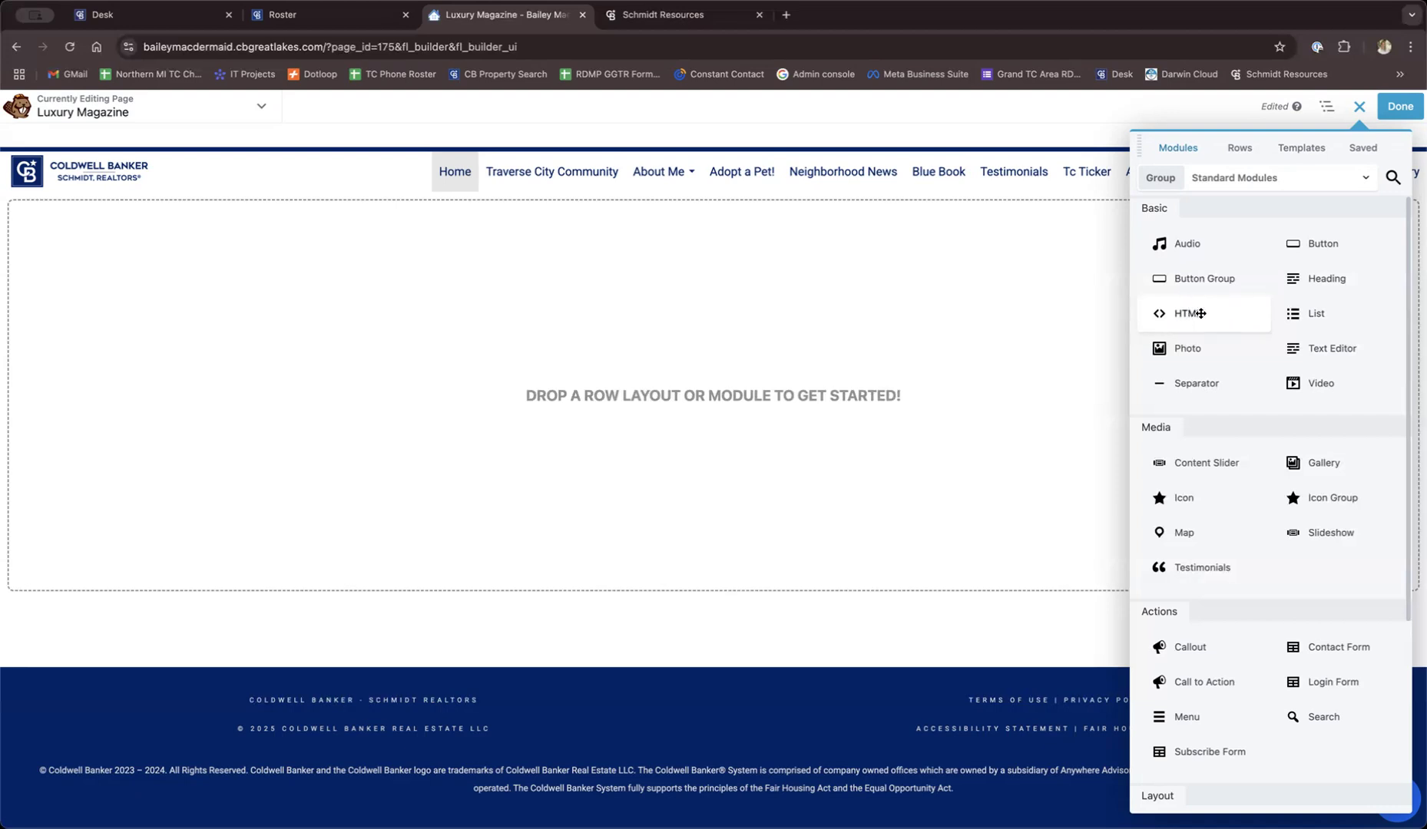
left_click_drag(1204, 316, 690, 308)
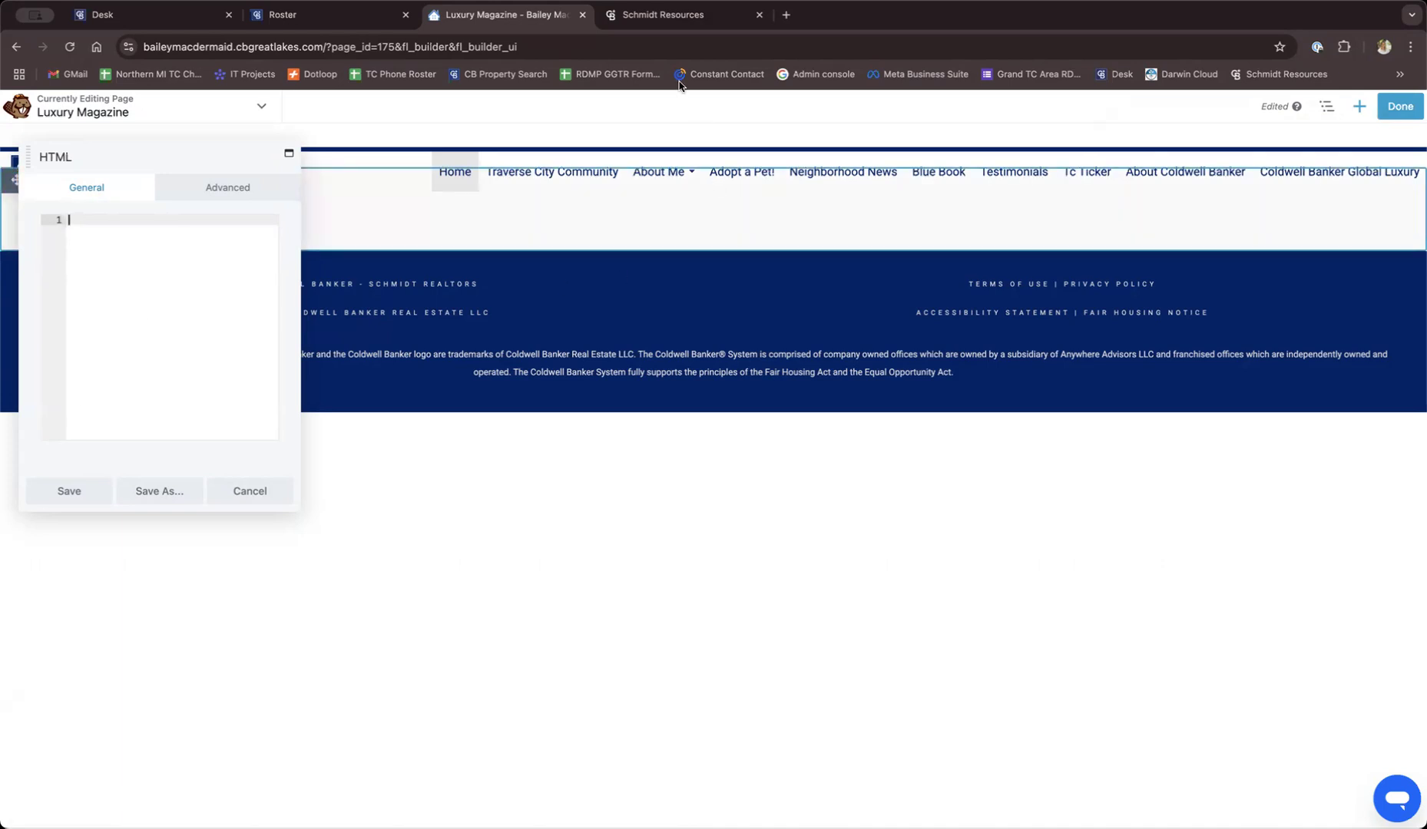
Switch to the Schmidt Resources site and open the Moxi Works page from its Technology section
left_click(657, 20)
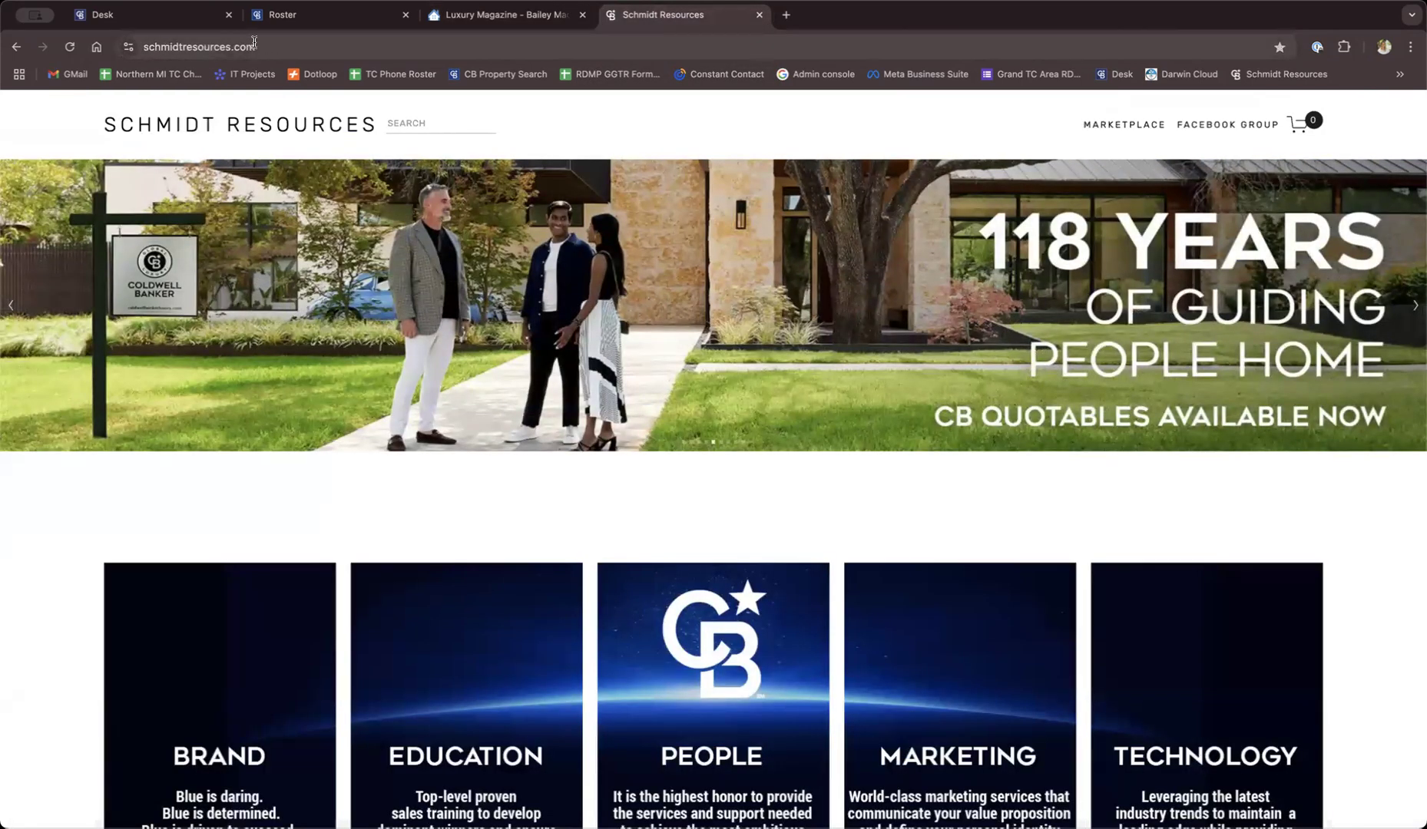
scroll(664, 538, "down", 2)
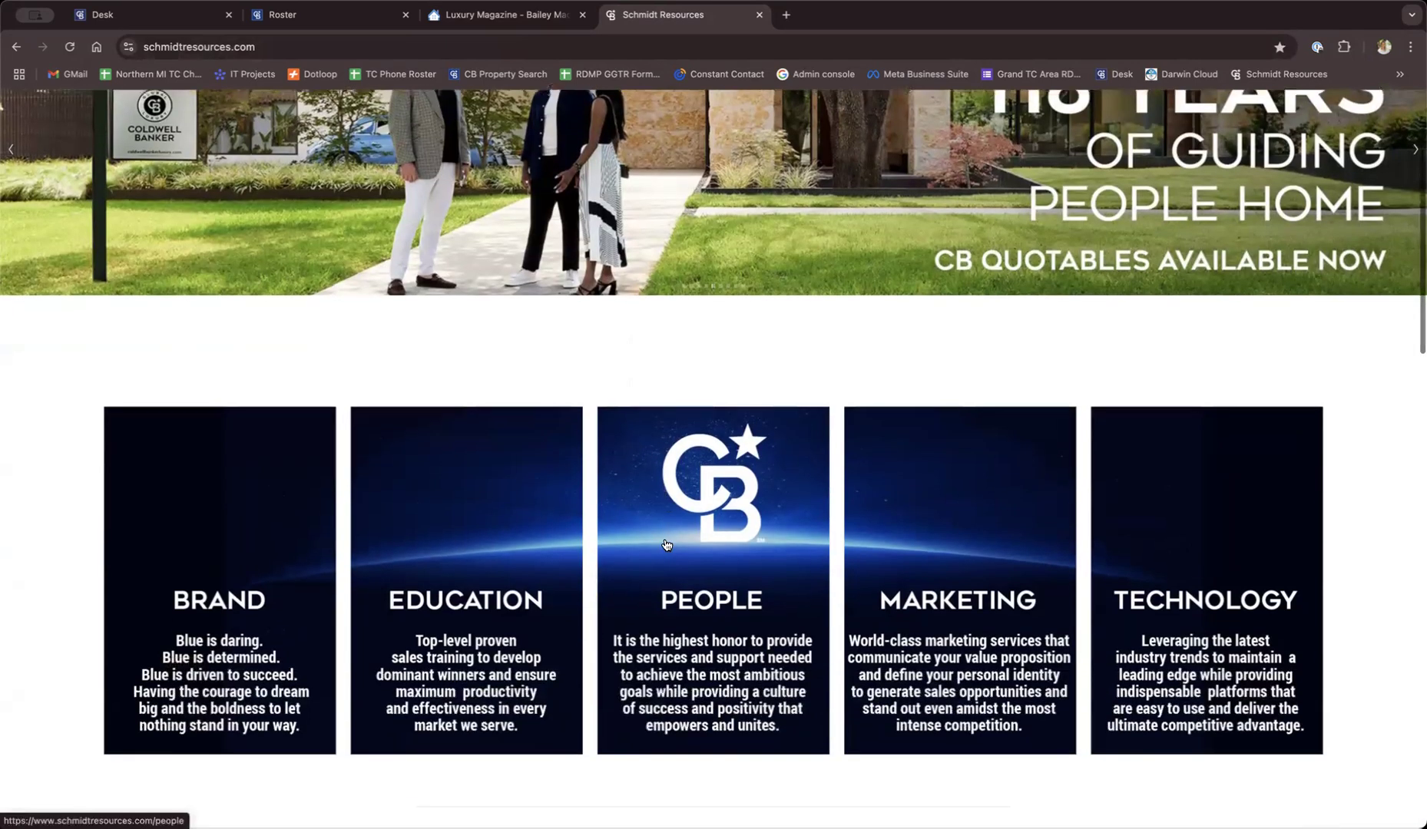
scroll(666, 545, "down", 1)
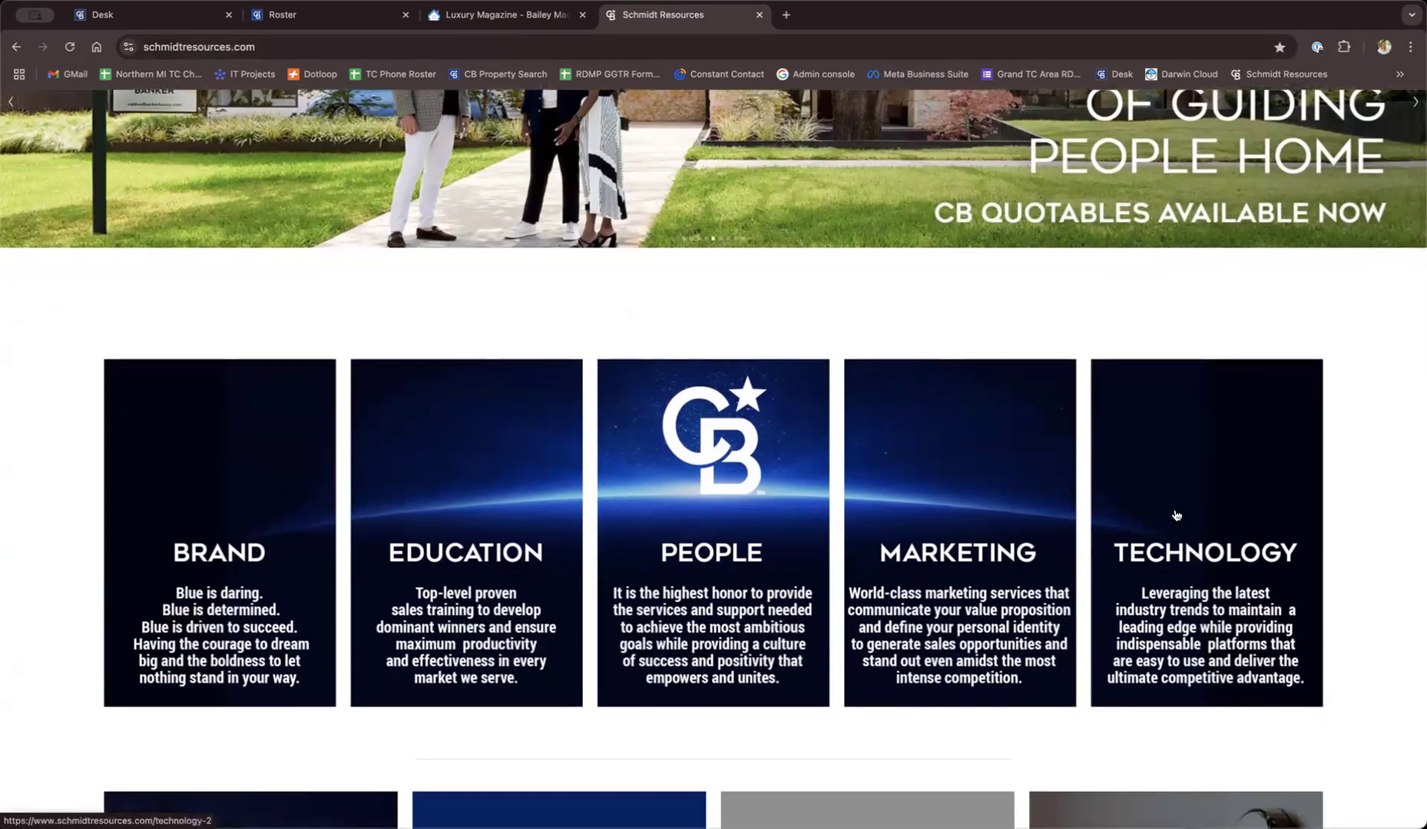
left_click(1214, 563)
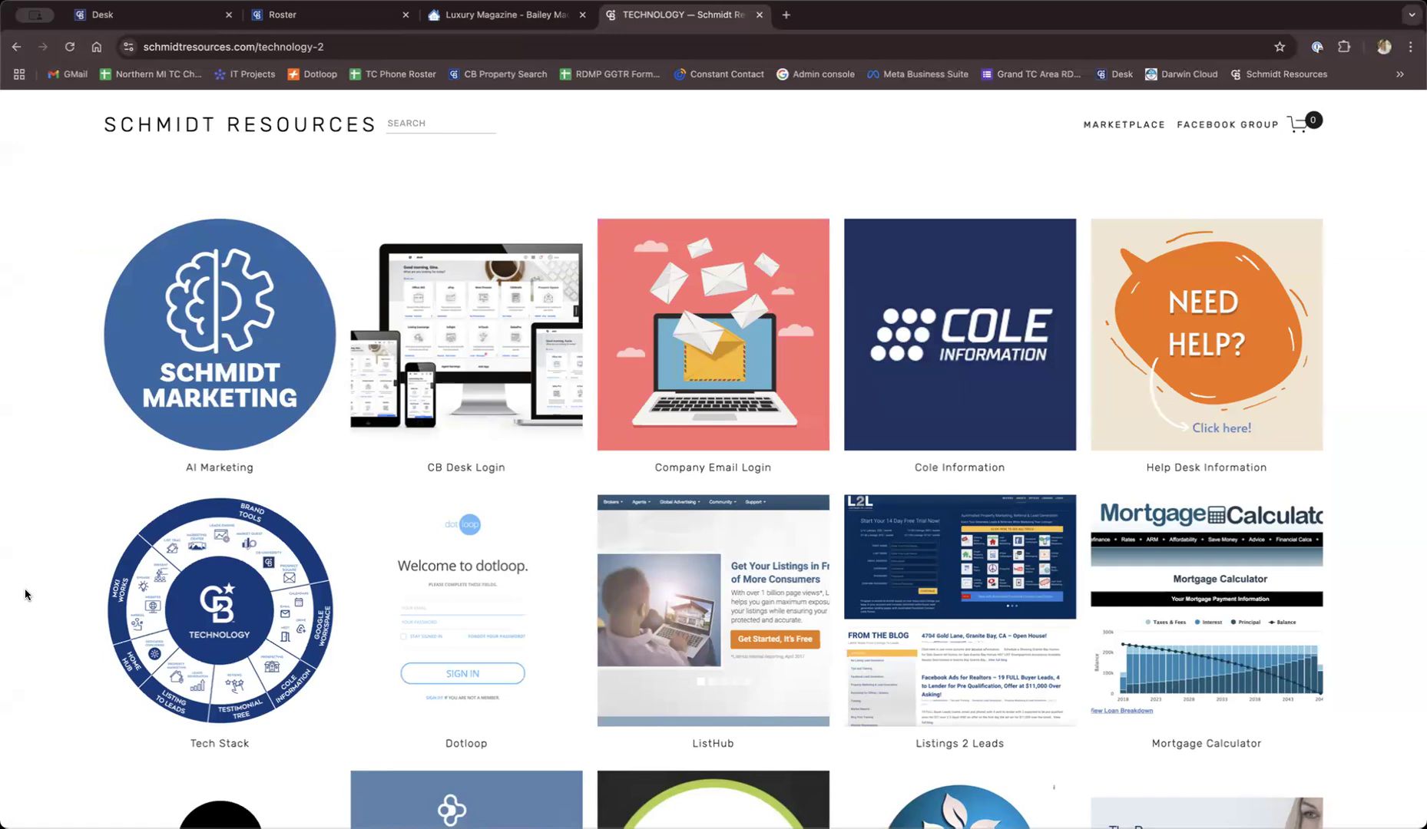
scroll(25, 594, "down", 3)
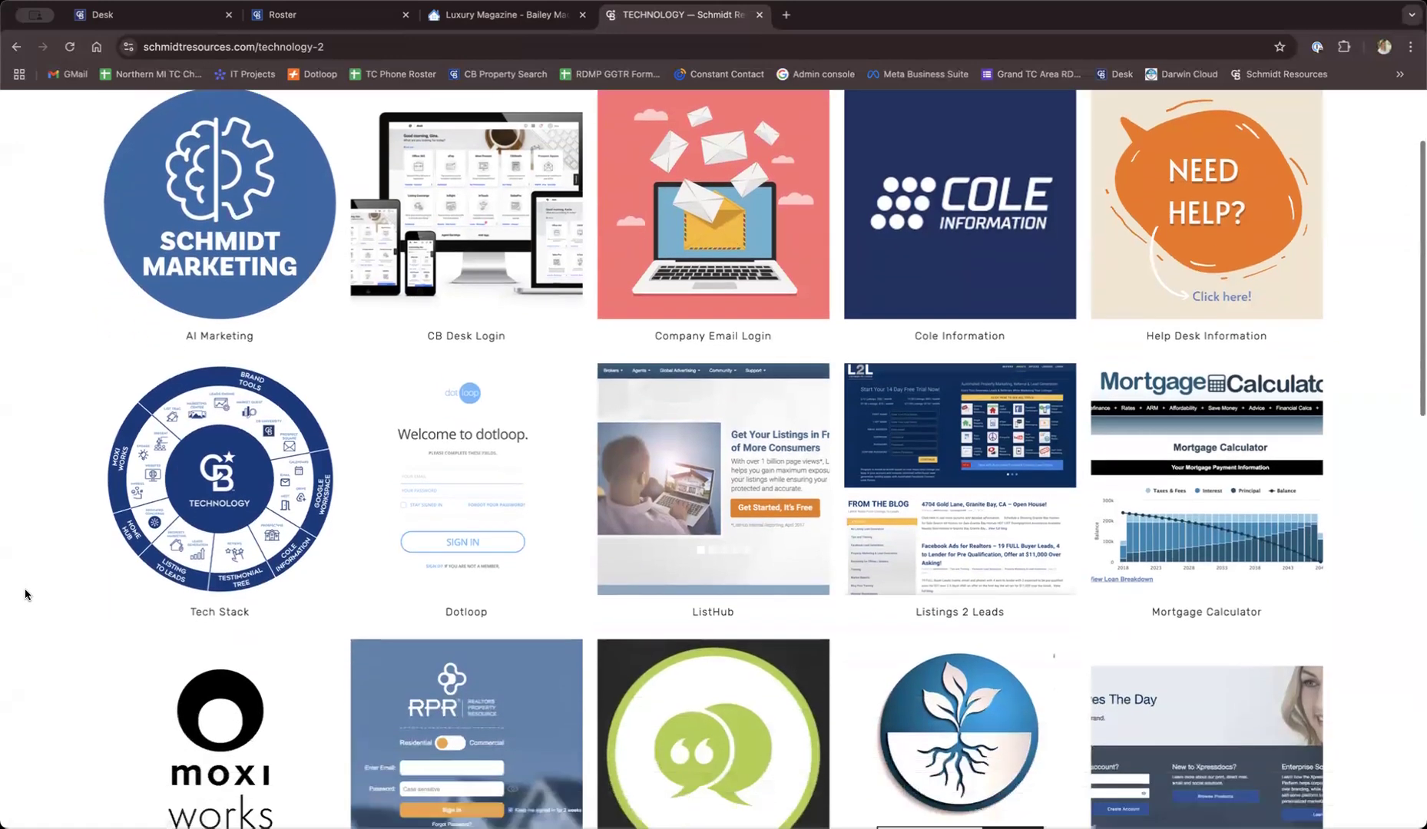
scroll(25, 595, "down", 3)
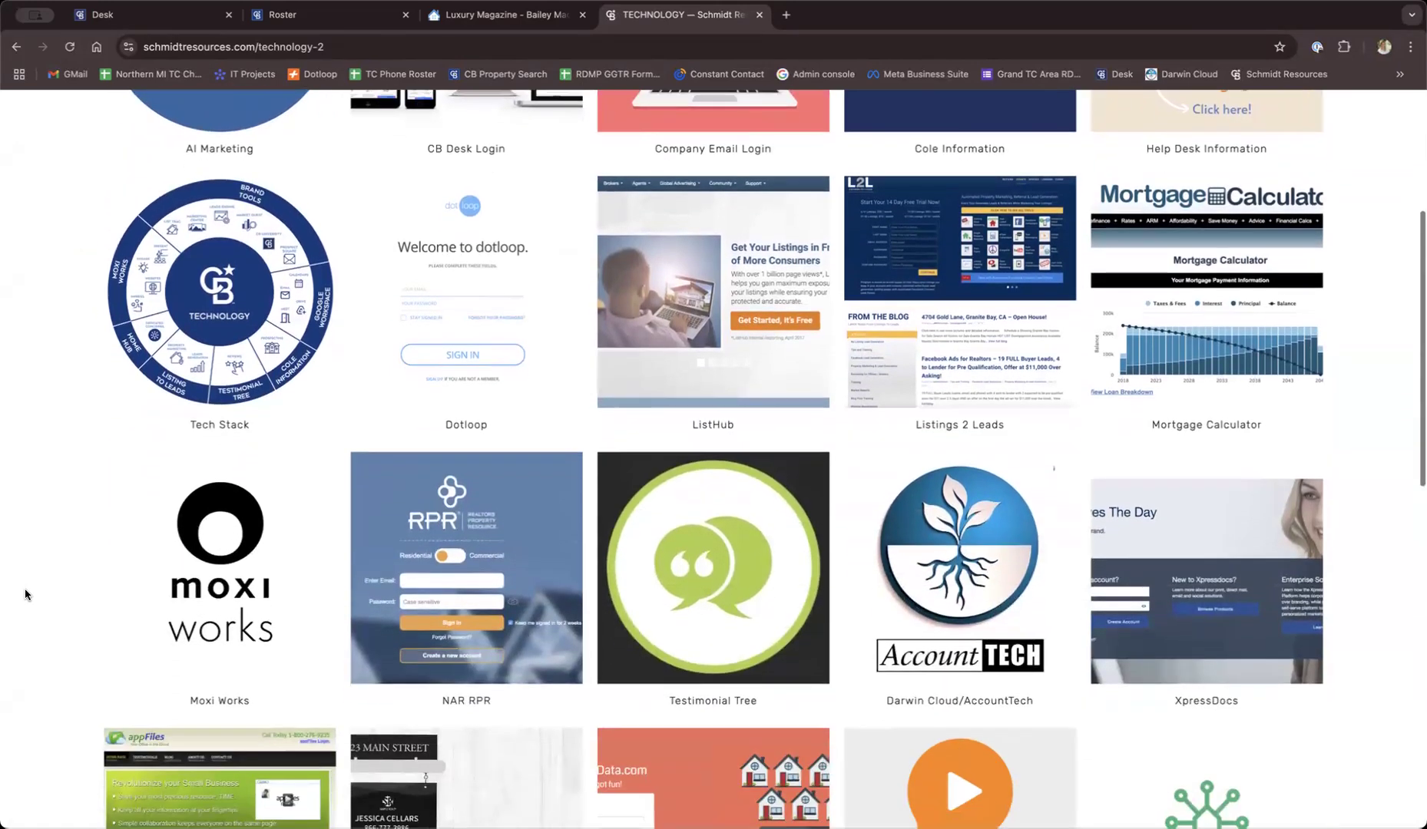
left_click(219, 586)
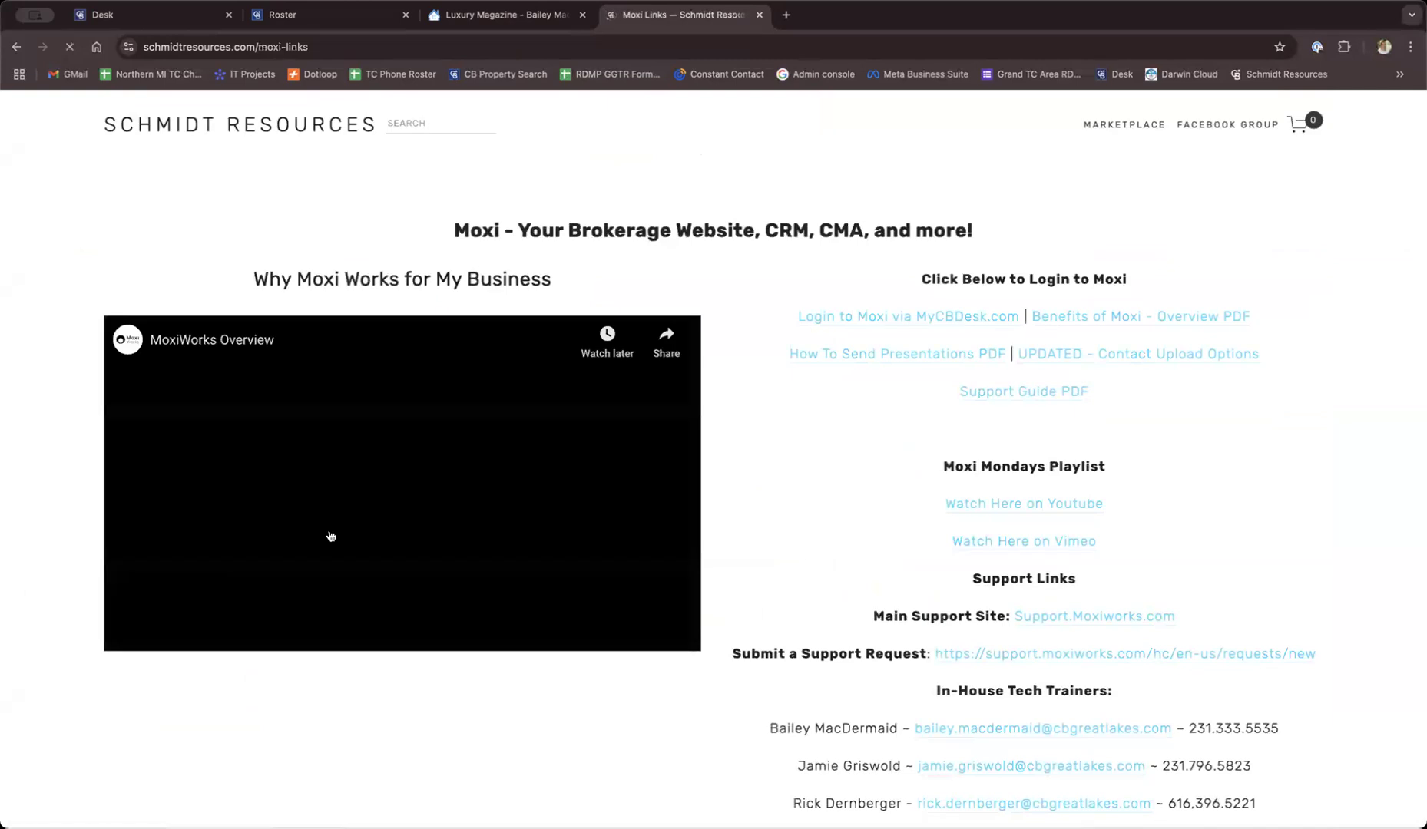
Locate the Embed Codes section on the Moxi page and examine the codes and copying instructions it offers
scroll(893, 582, "down", 5)
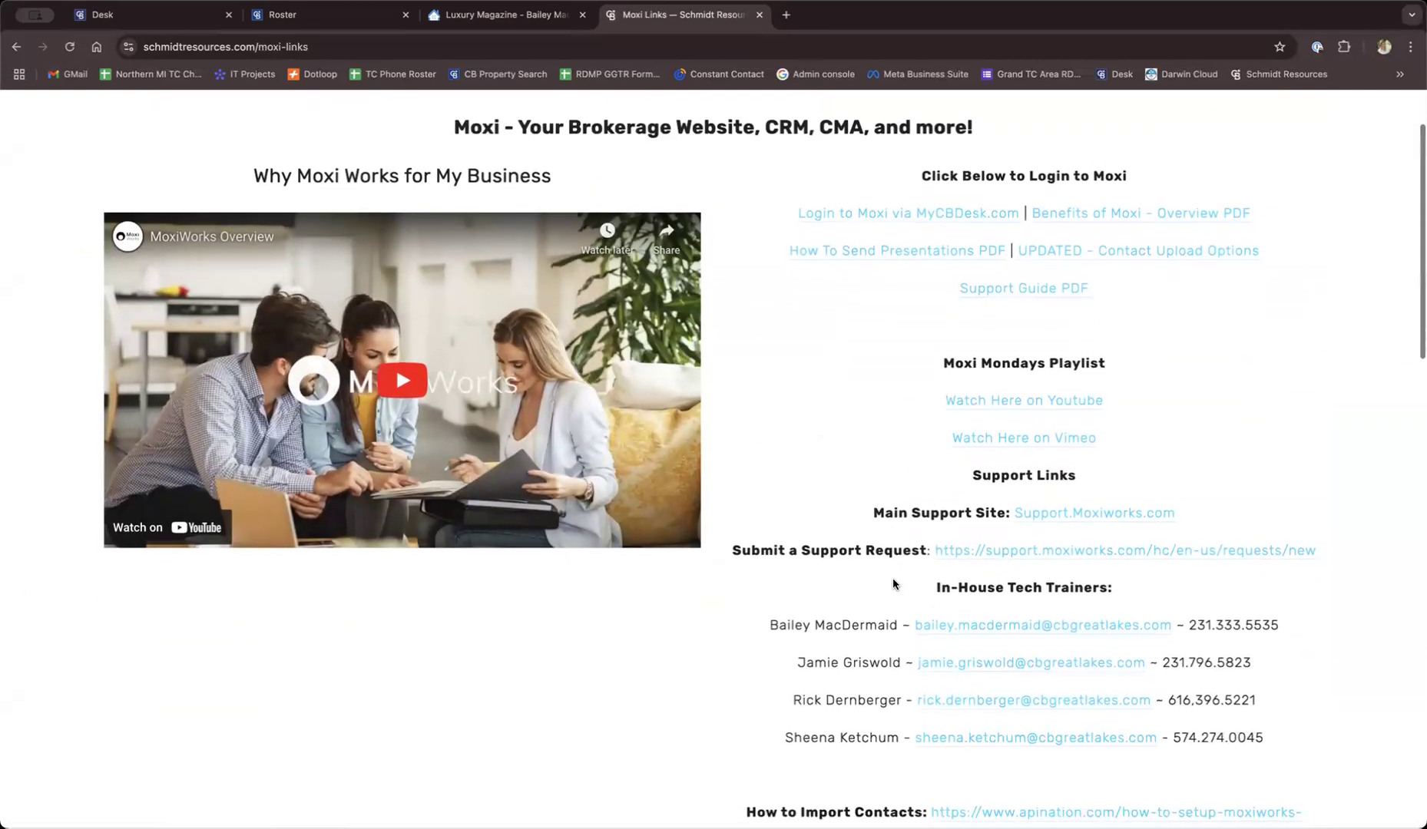
scroll(893, 583, "down", 8)
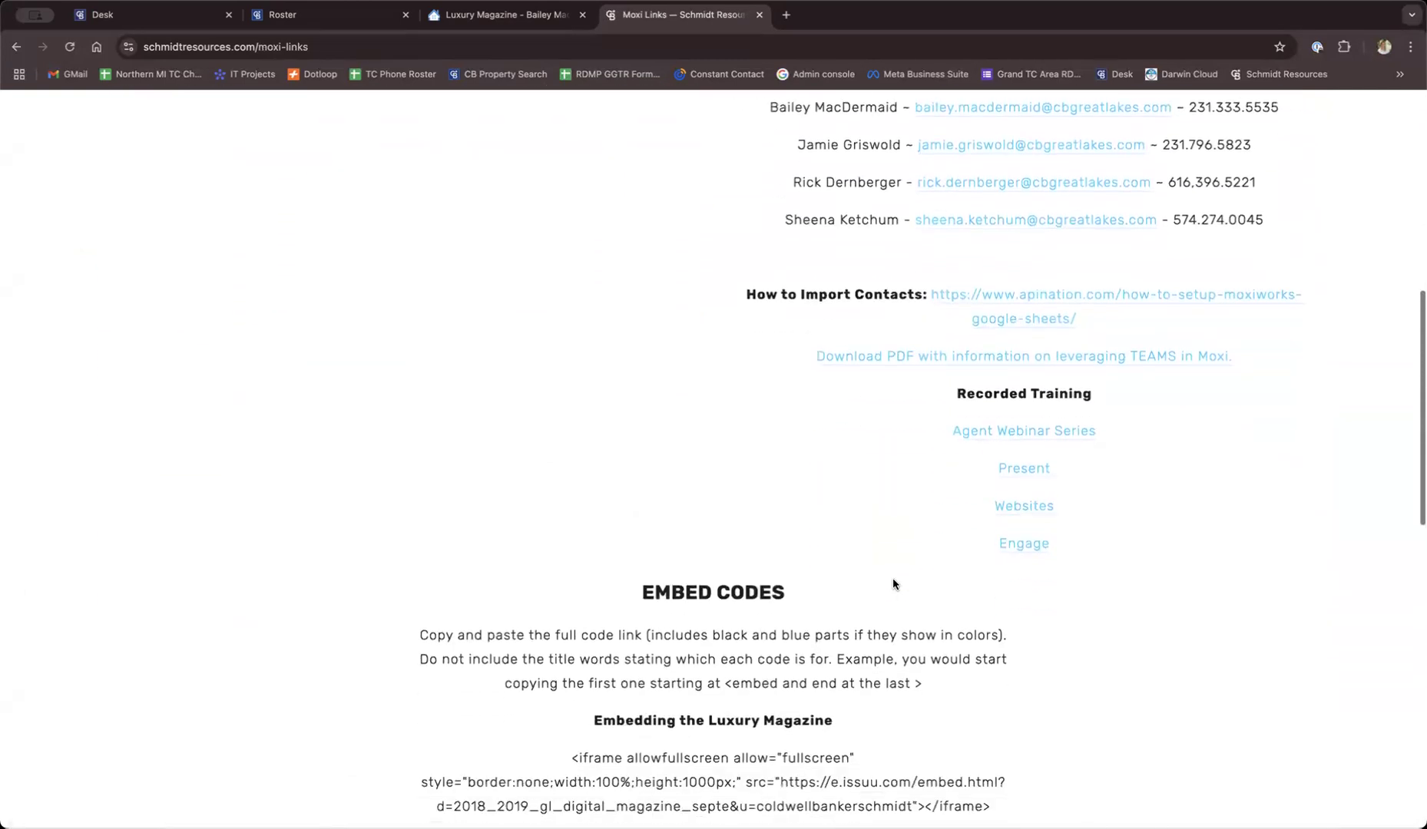
scroll(893, 583, "down", 2)
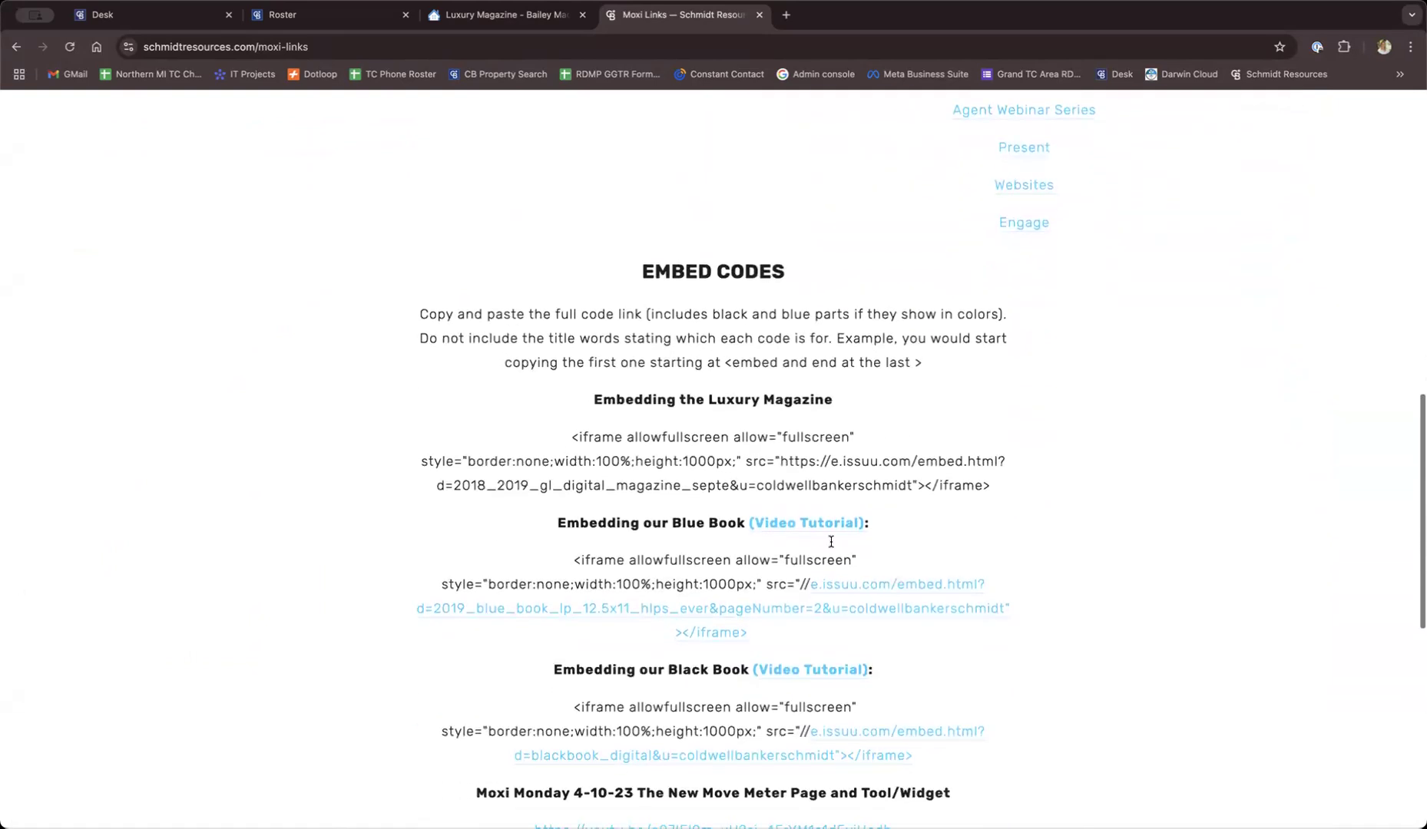
left_click_drag(637, 269, 805, 284)
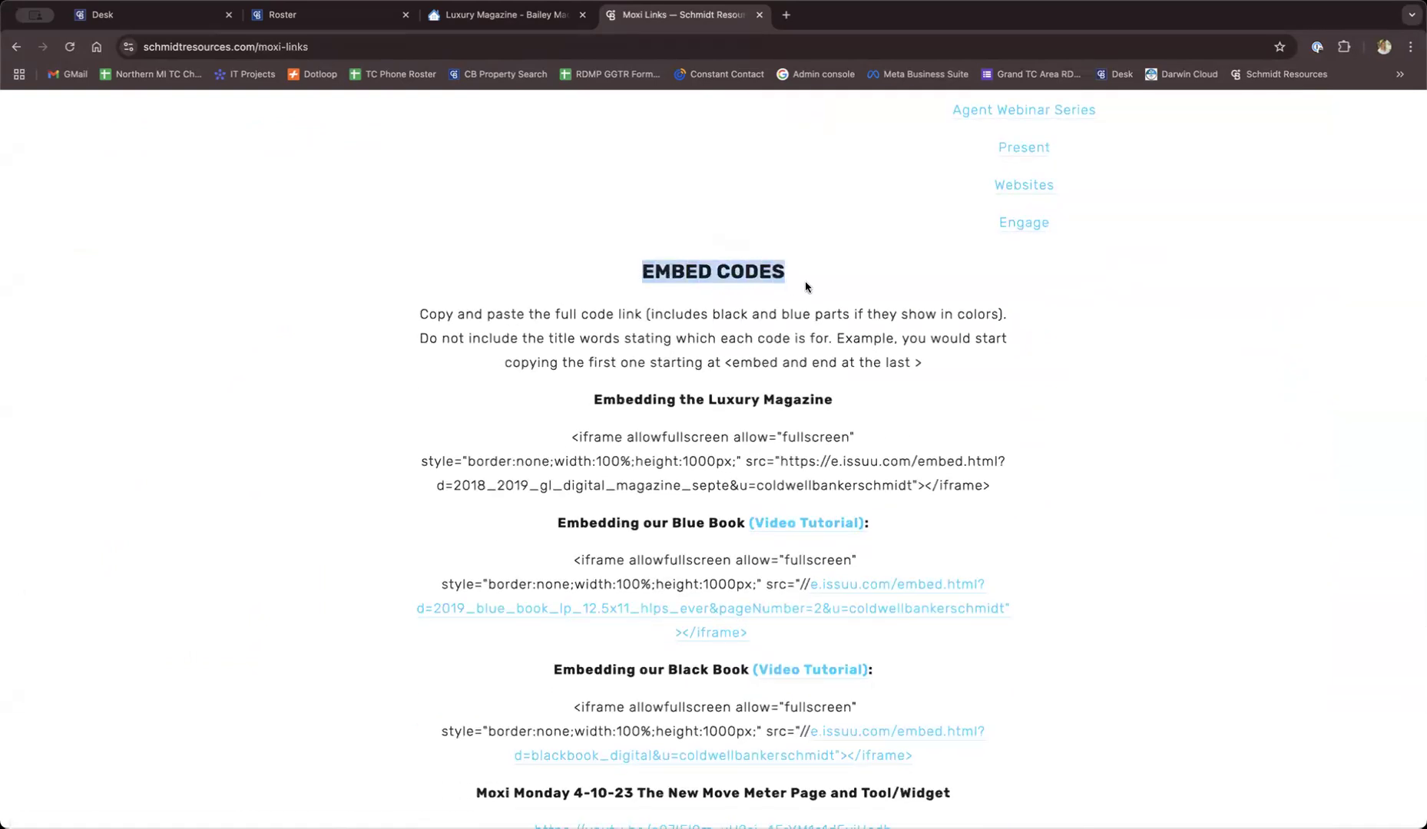
left_click(937, 407)
scroll(935, 407, "down", 1)
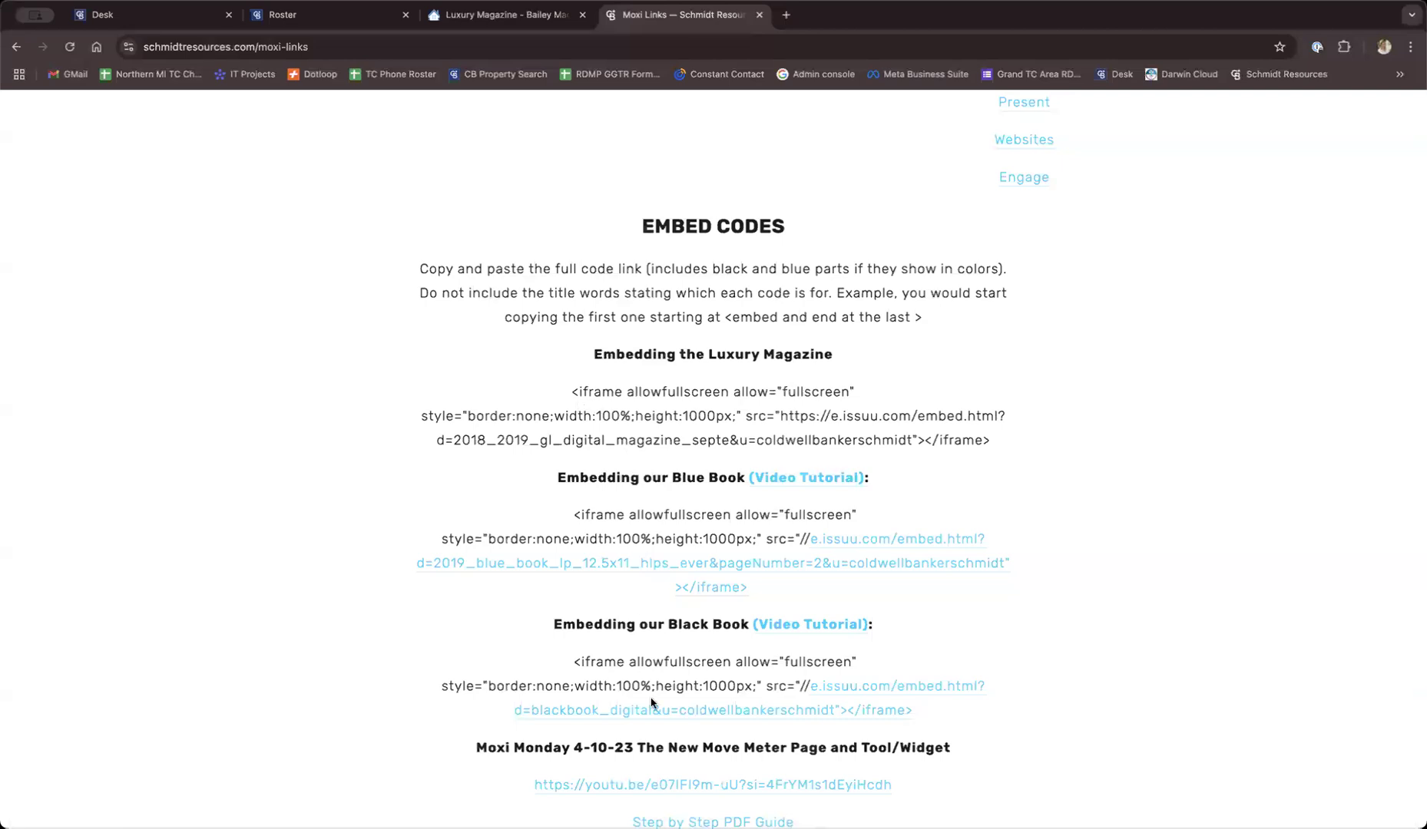
scroll(652, 703, "down", 3)
scroll(652, 702, "up", 3)
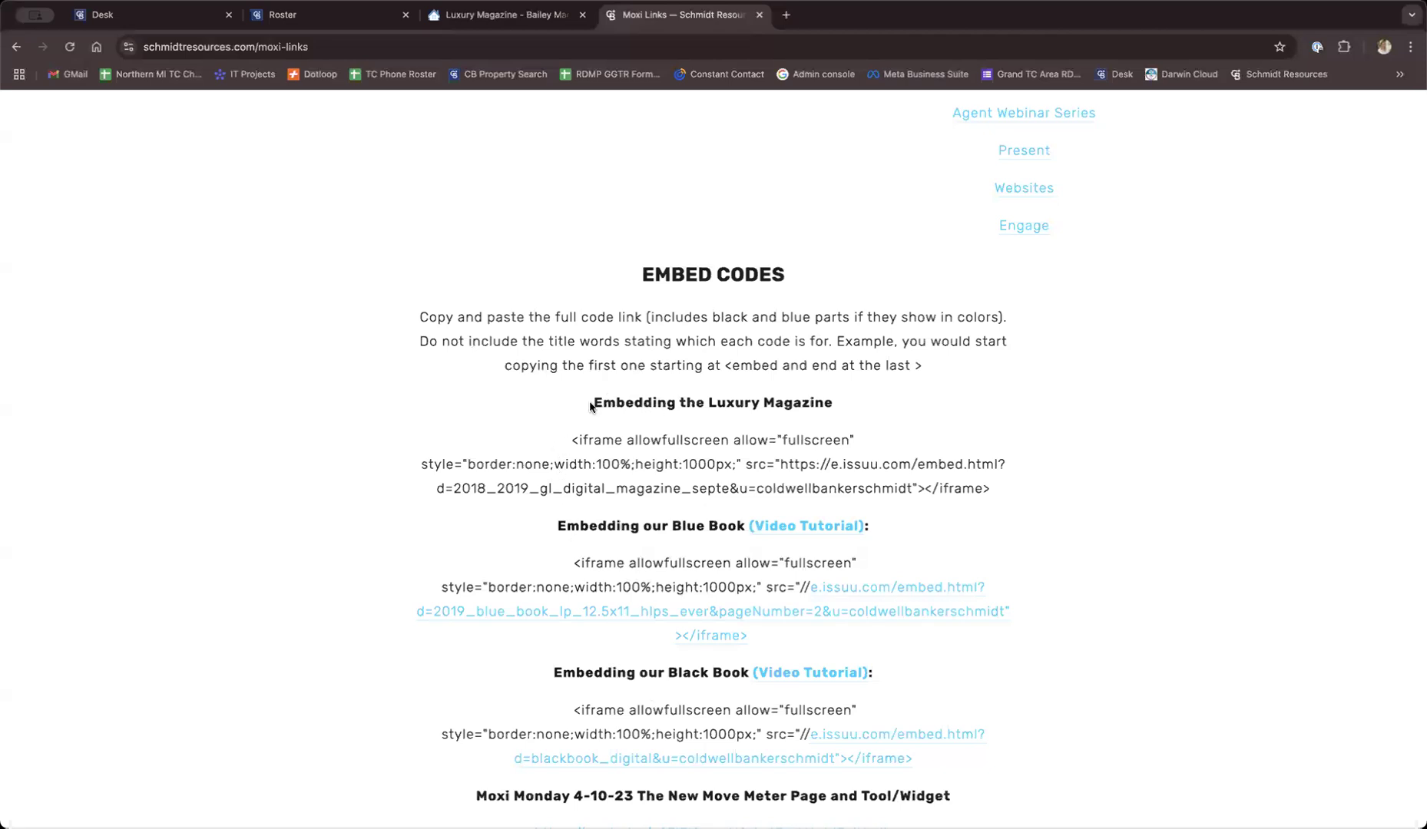
Copy the complete iframe code listed under "Embedding the Luxury Magazine" and return to the Luxury Magazine page's empty HTML module
left_click_drag(590, 405, 847, 410)
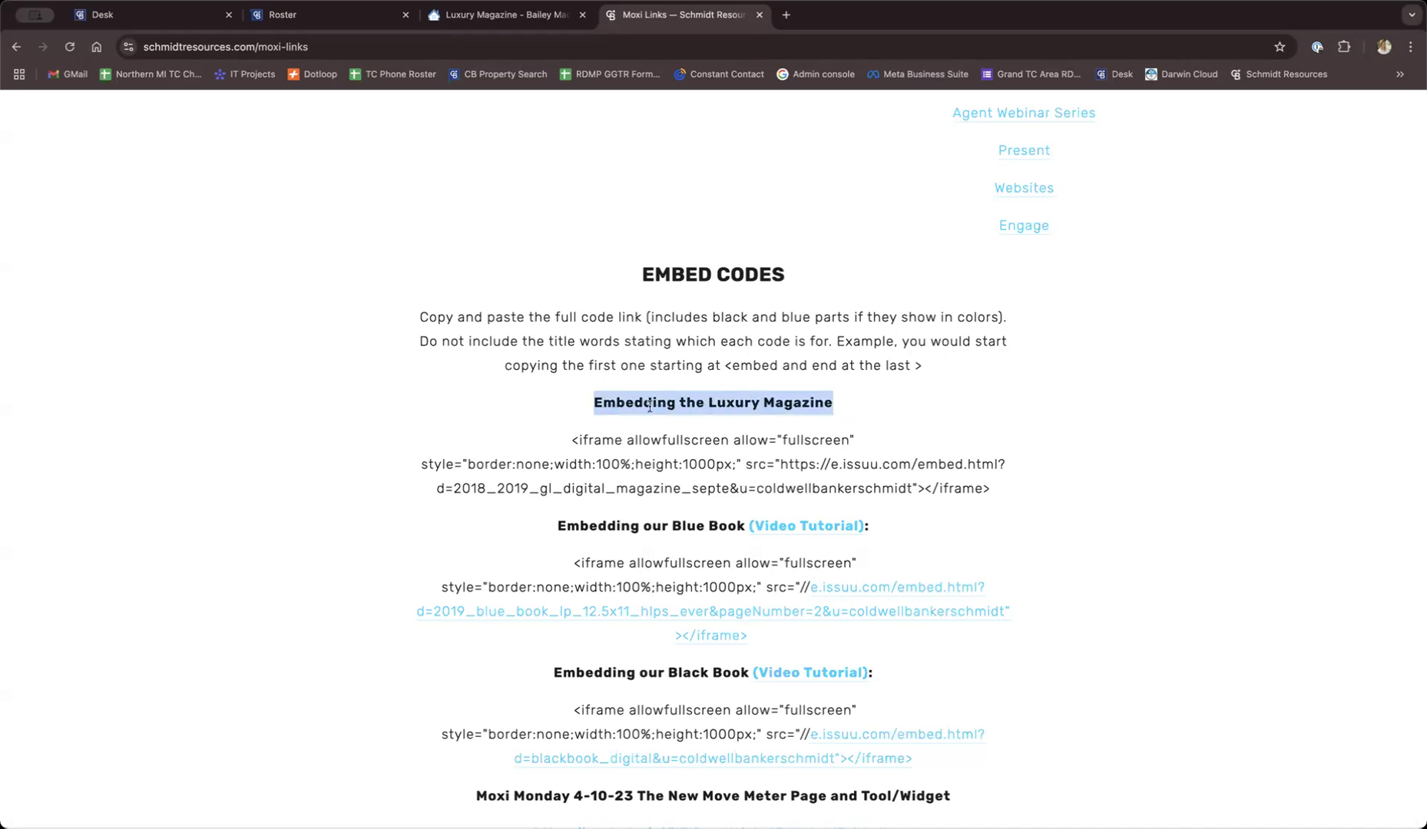
left_click(564, 442)
left_click_drag(564, 443, 985, 492)
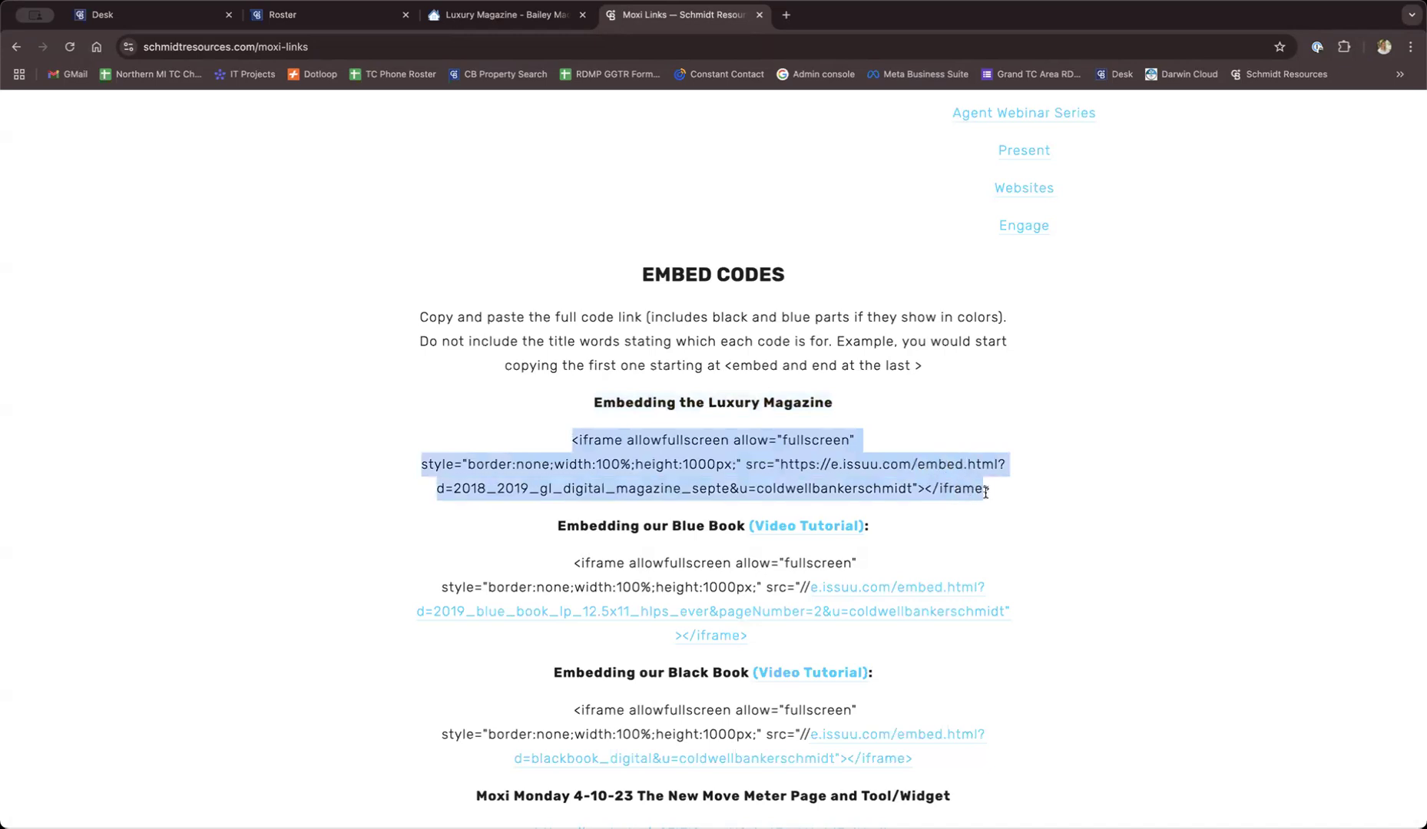
right_click(688, 463)
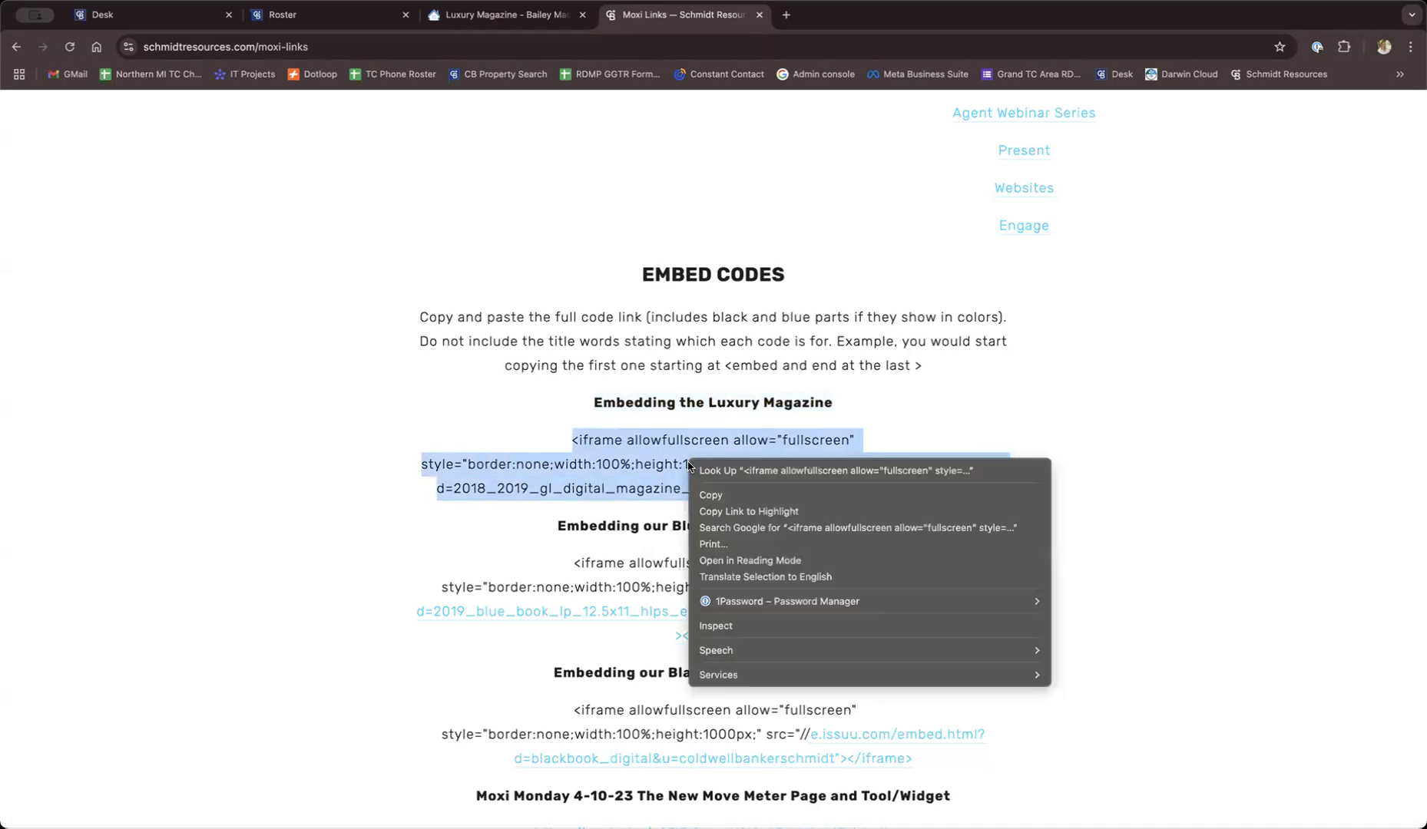
left_click(705, 495)
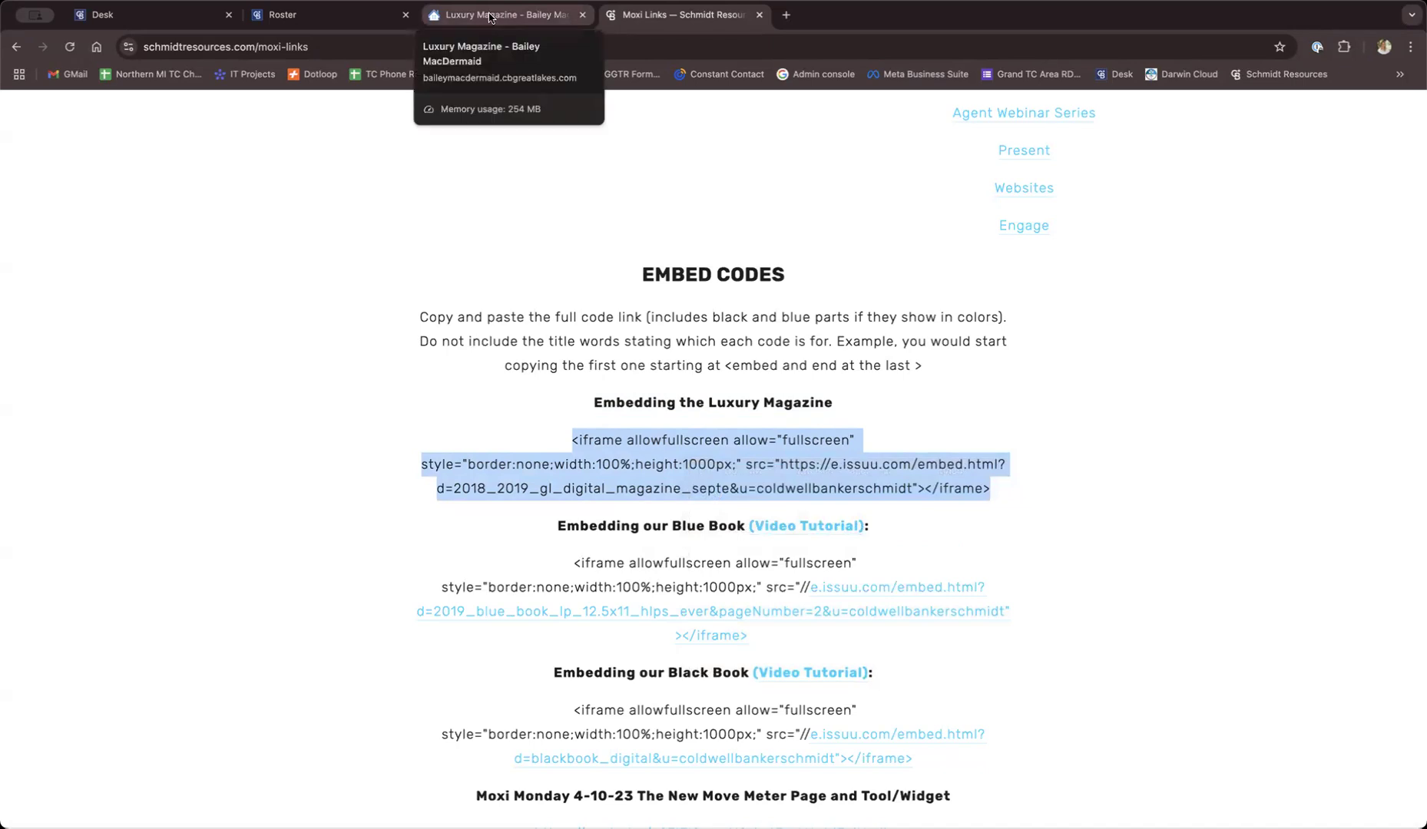
left_click(491, 18)
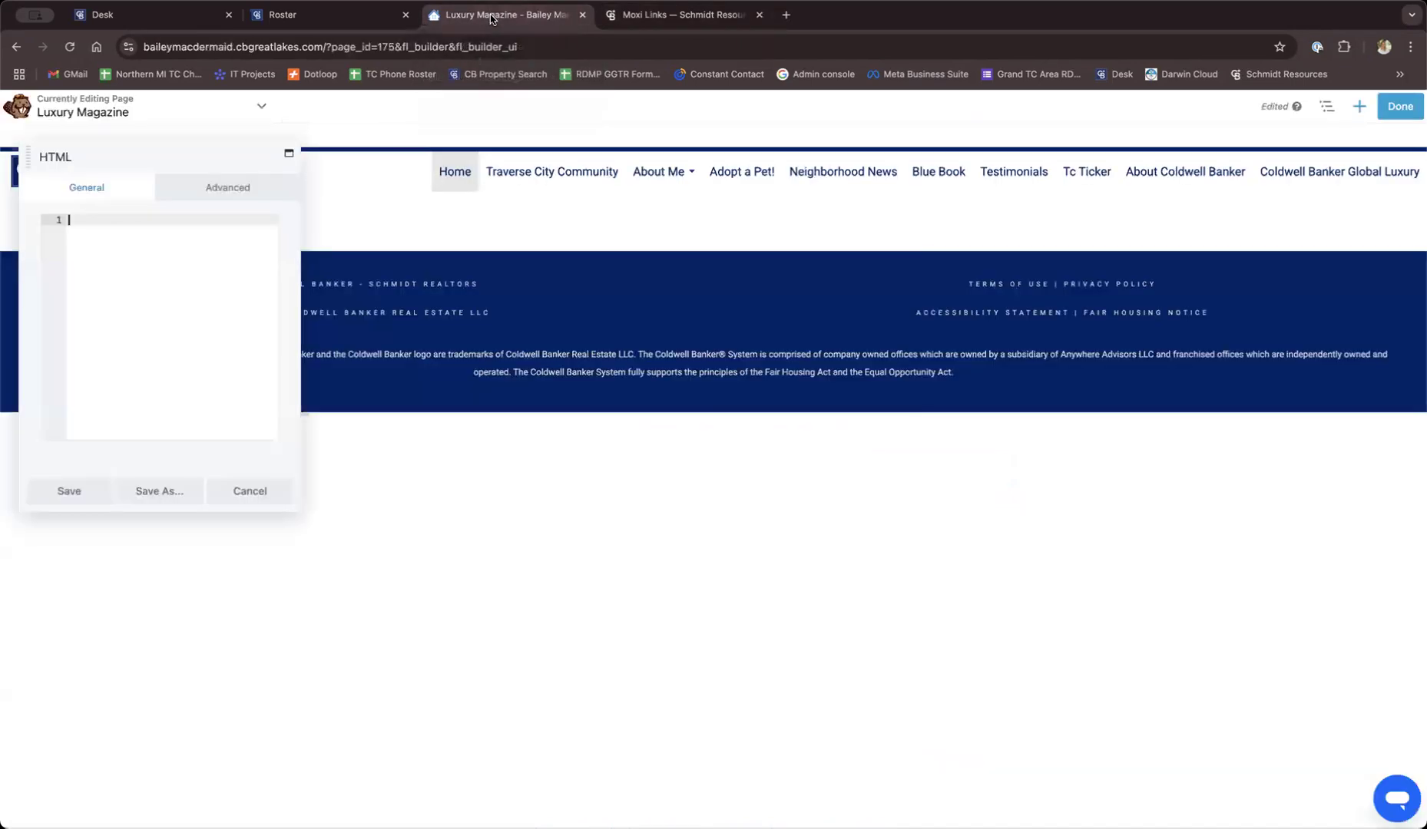
Paste the copied Luxury Magazine iframe code into the empty HTML module and save the module
right_click(116, 225)
left_click(139, 343)
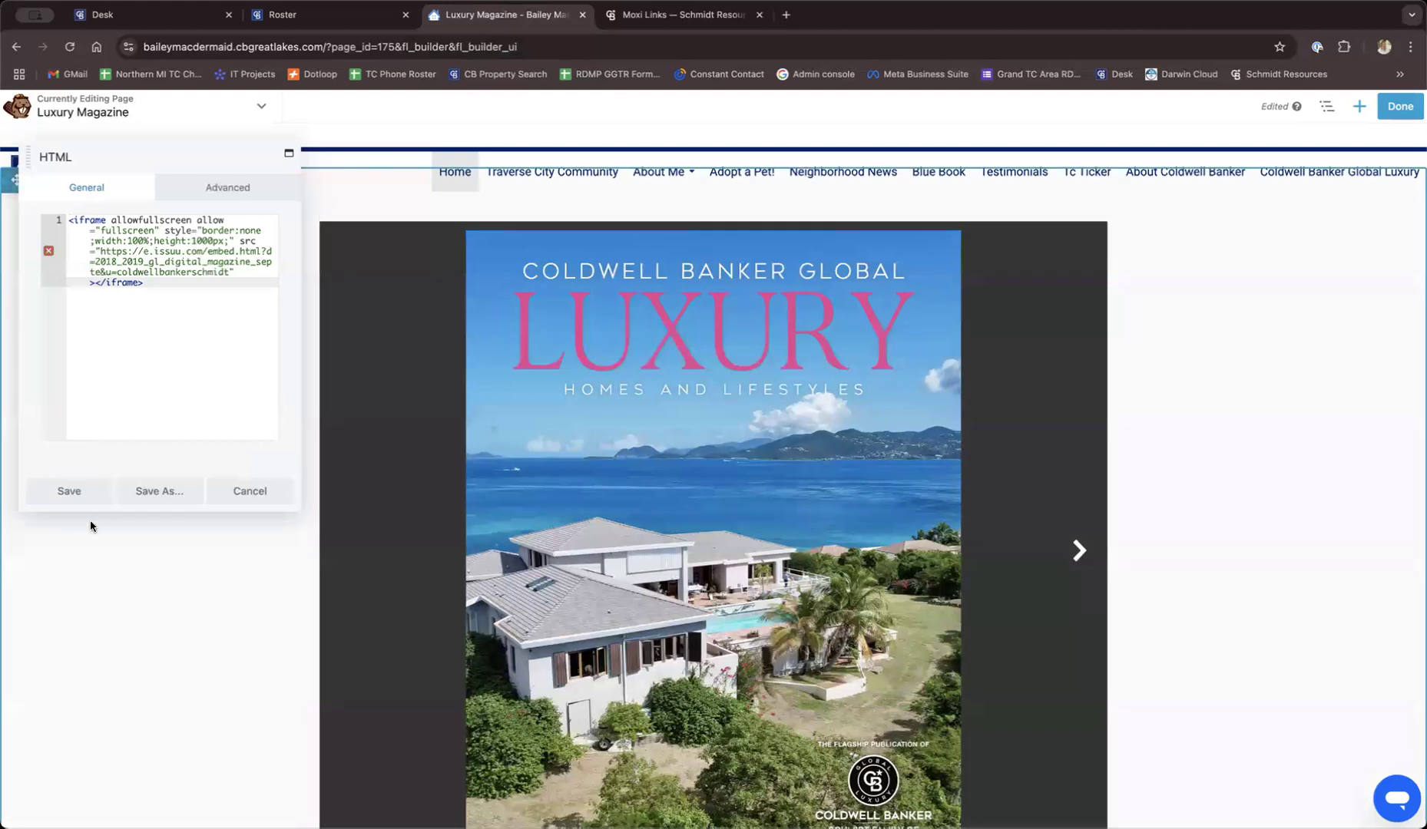
left_click(69, 492)
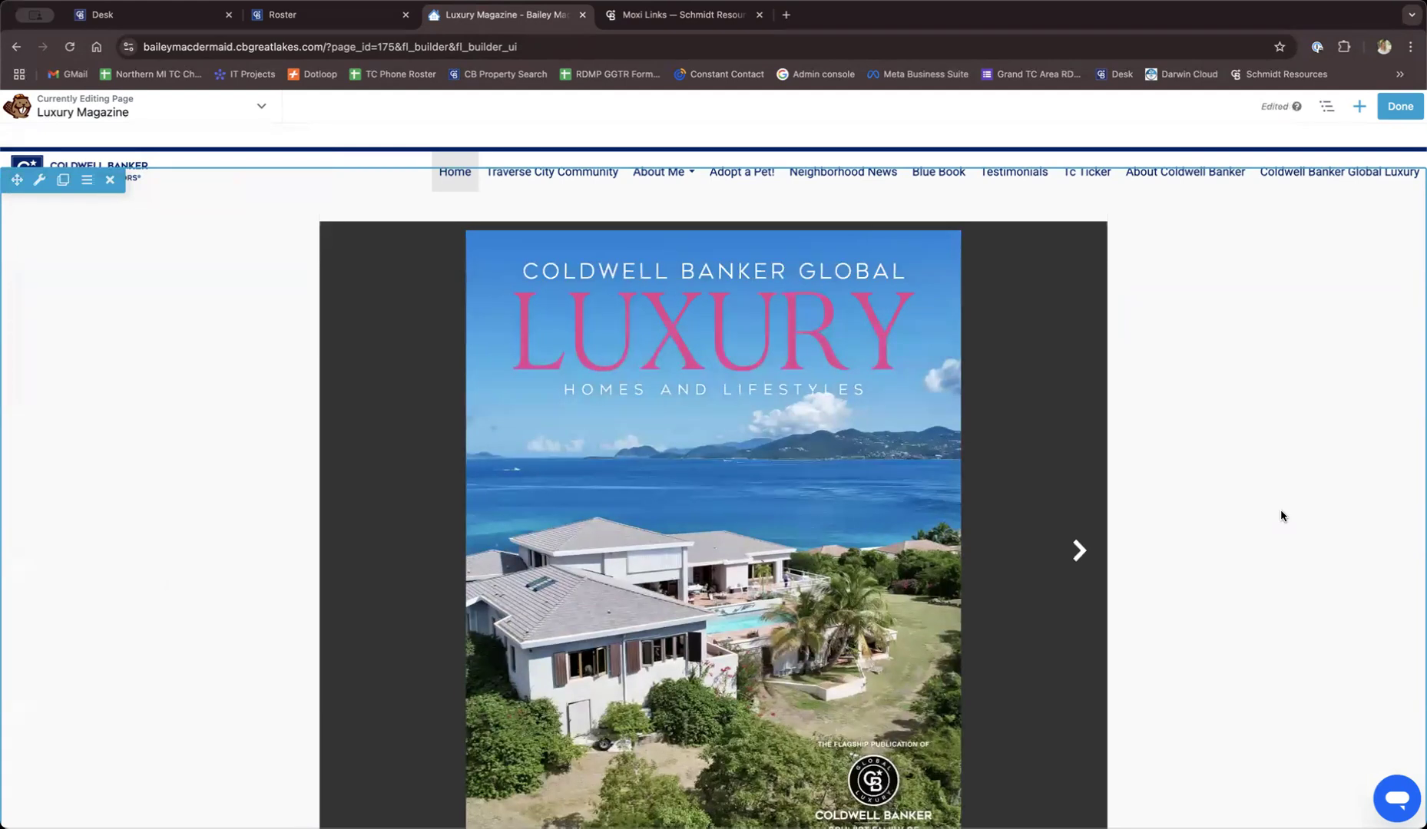
Finish editing the Luxury Magazine page in the Builder and publish it
mouse_move(1108, 496)
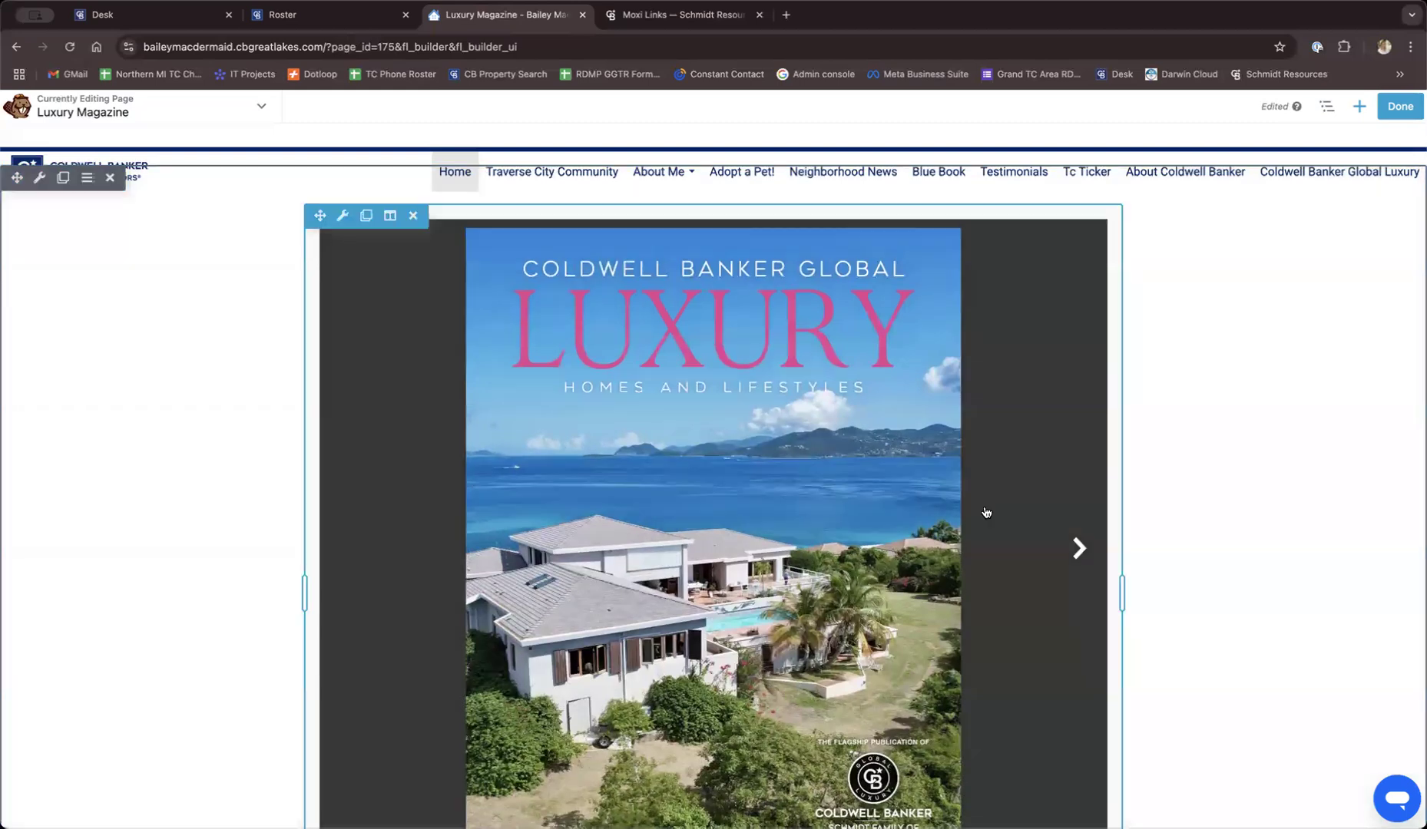
left_click(1401, 107)
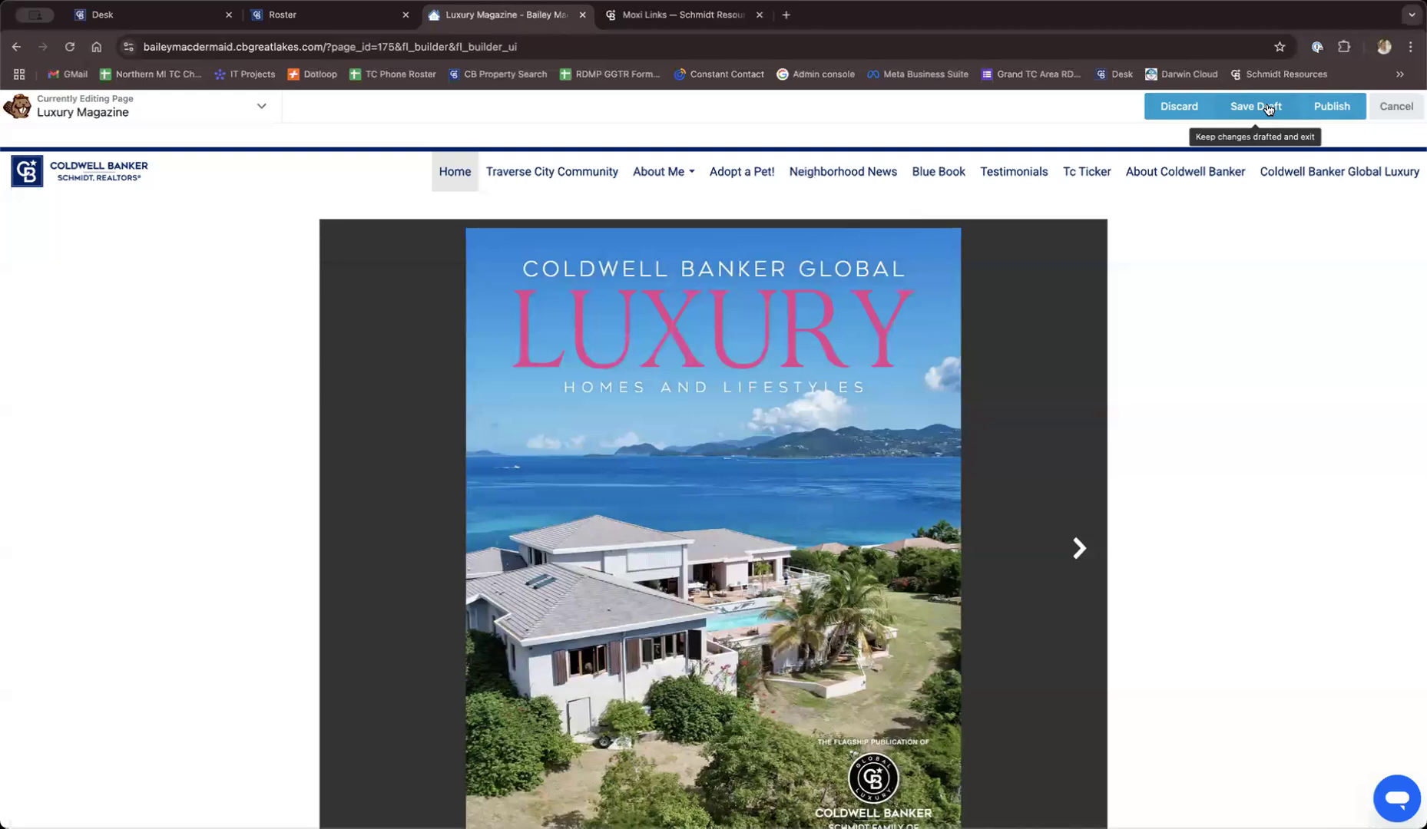
left_click(1333, 112)
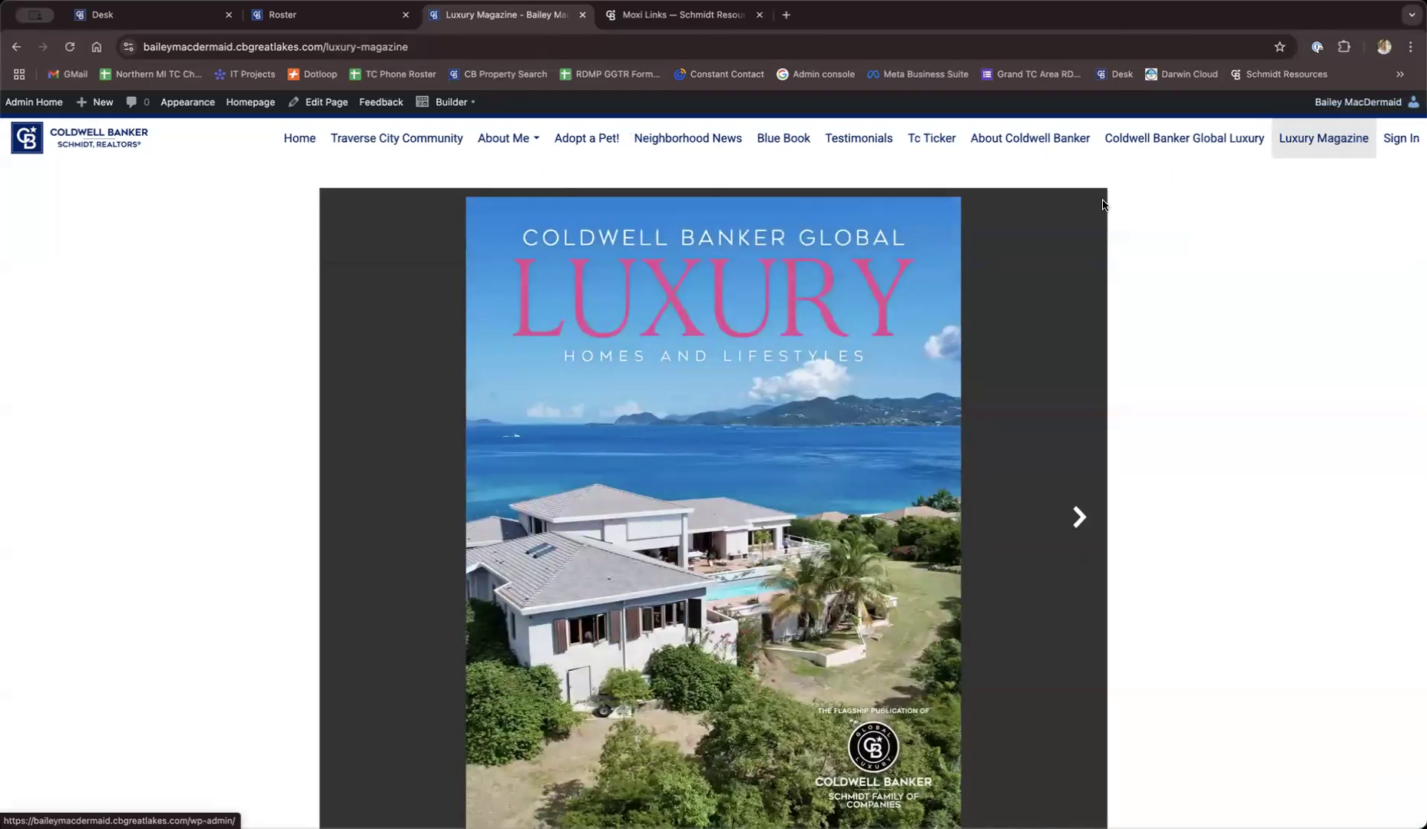
Page through the embedded magazine on the published page and try its zoom controls, zooming in and back out
scroll(1192, 552, "down", 1)
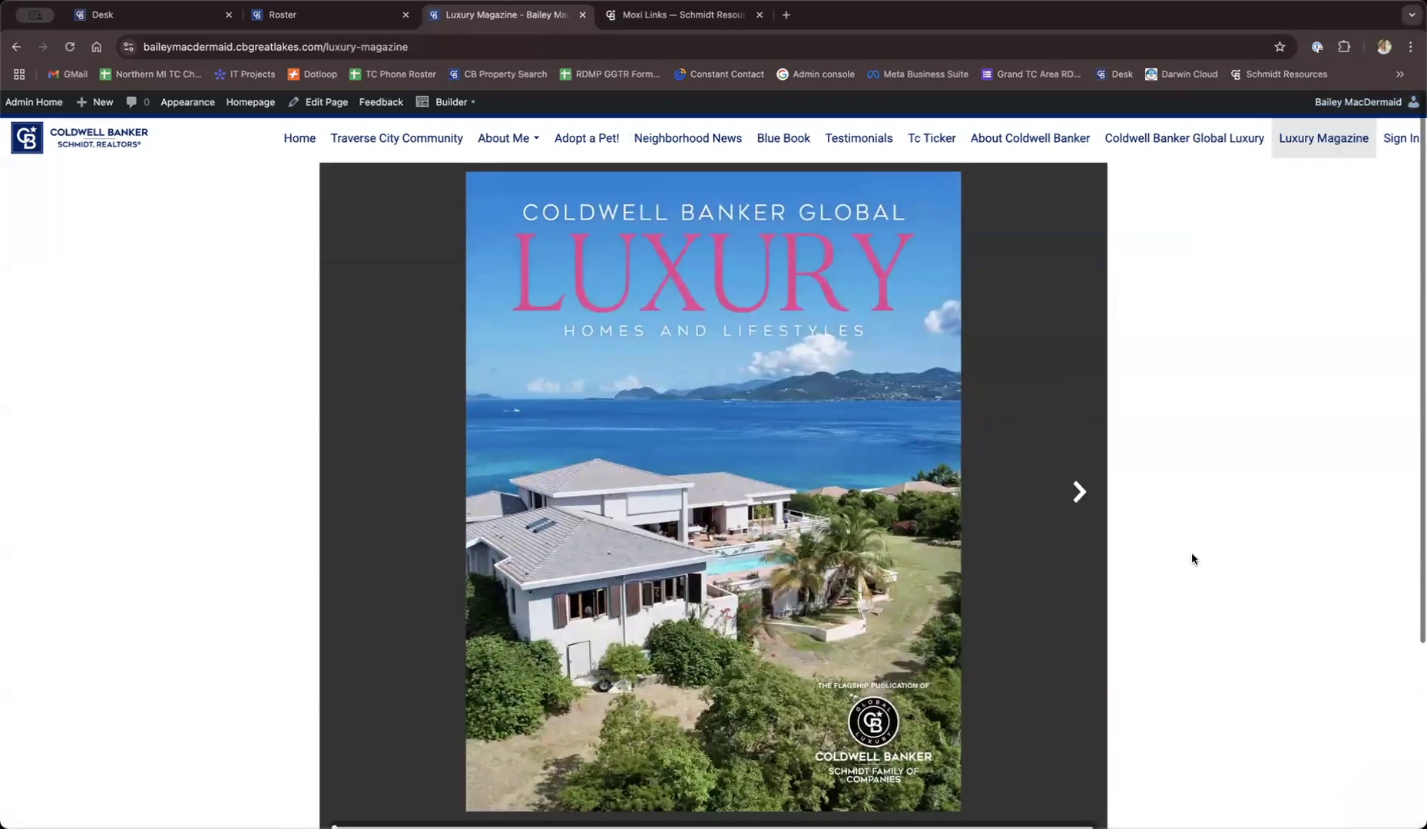
left_click(1067, 476)
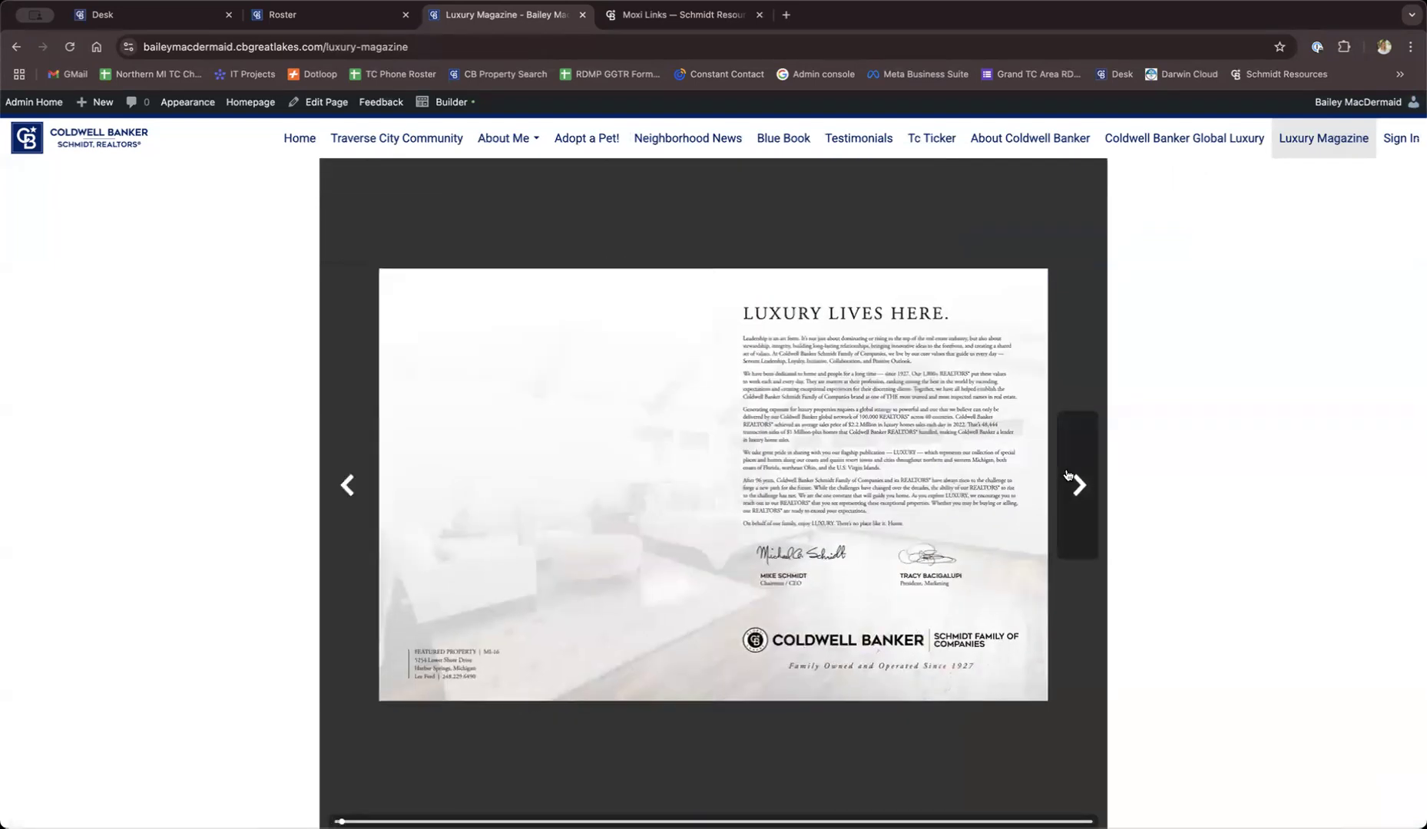
left_click(1068, 476)
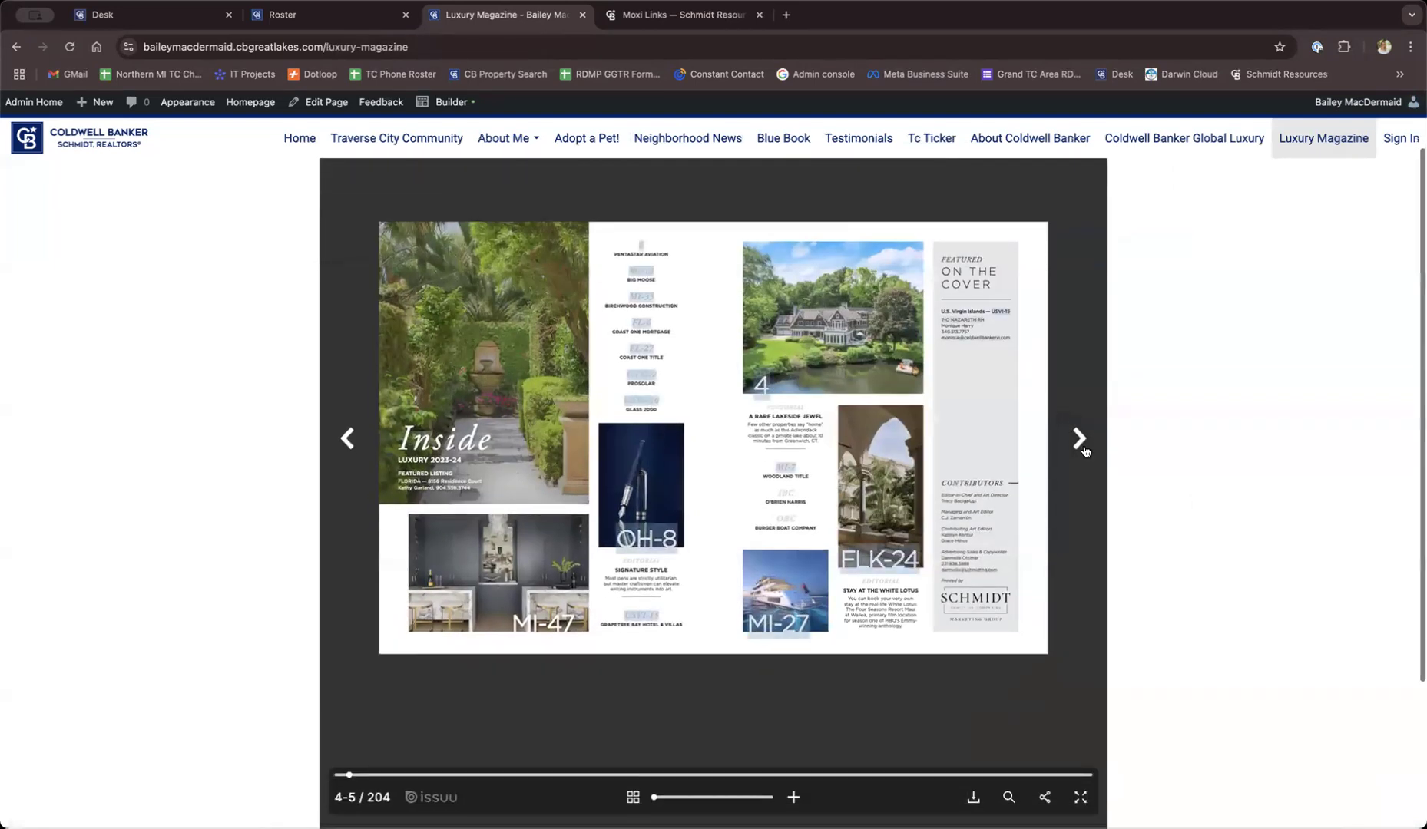
left_click(1079, 444)
left_click(1077, 441)
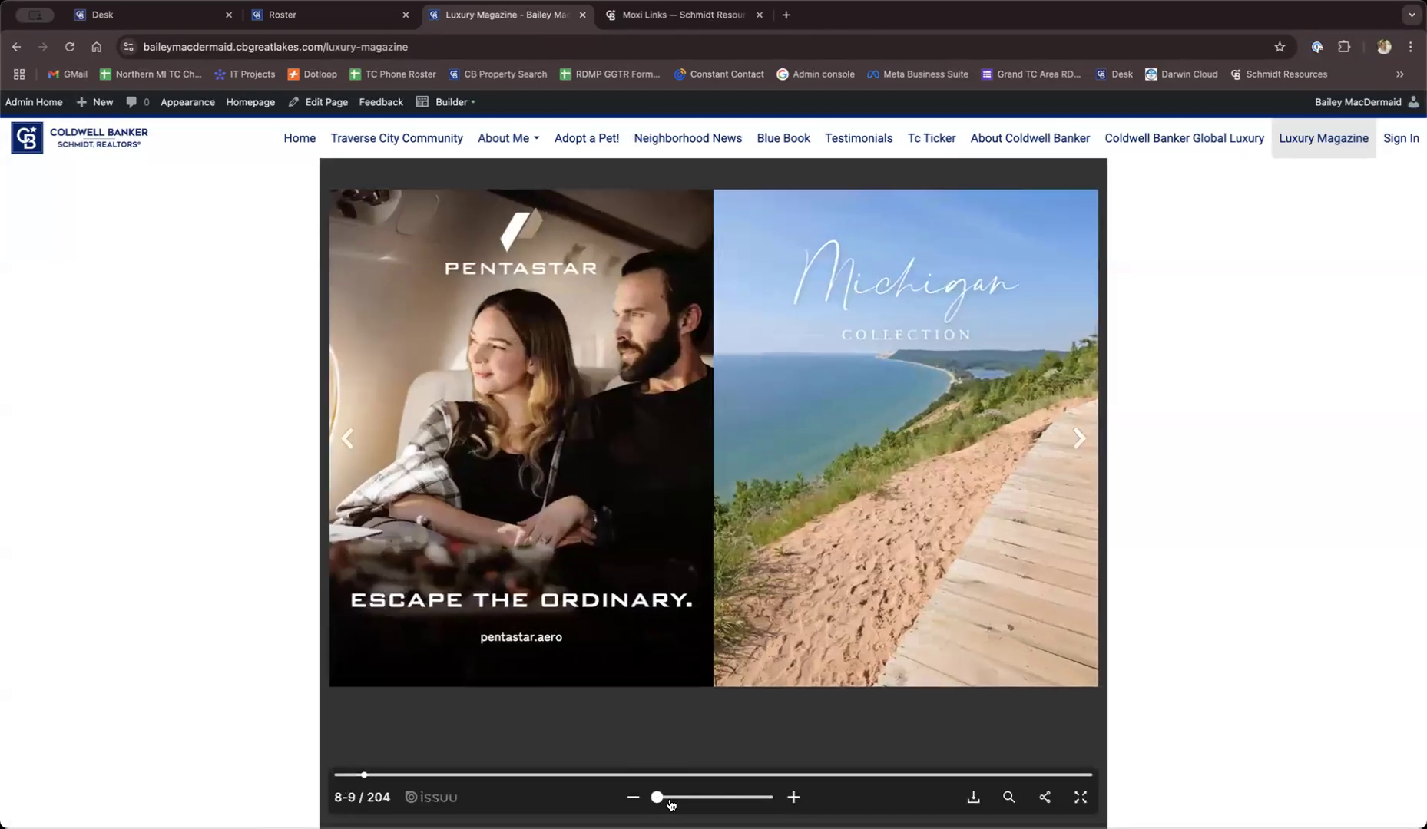
left_click_drag(657, 799, 667, 798)
left_click(634, 802)
left_click(634, 802)
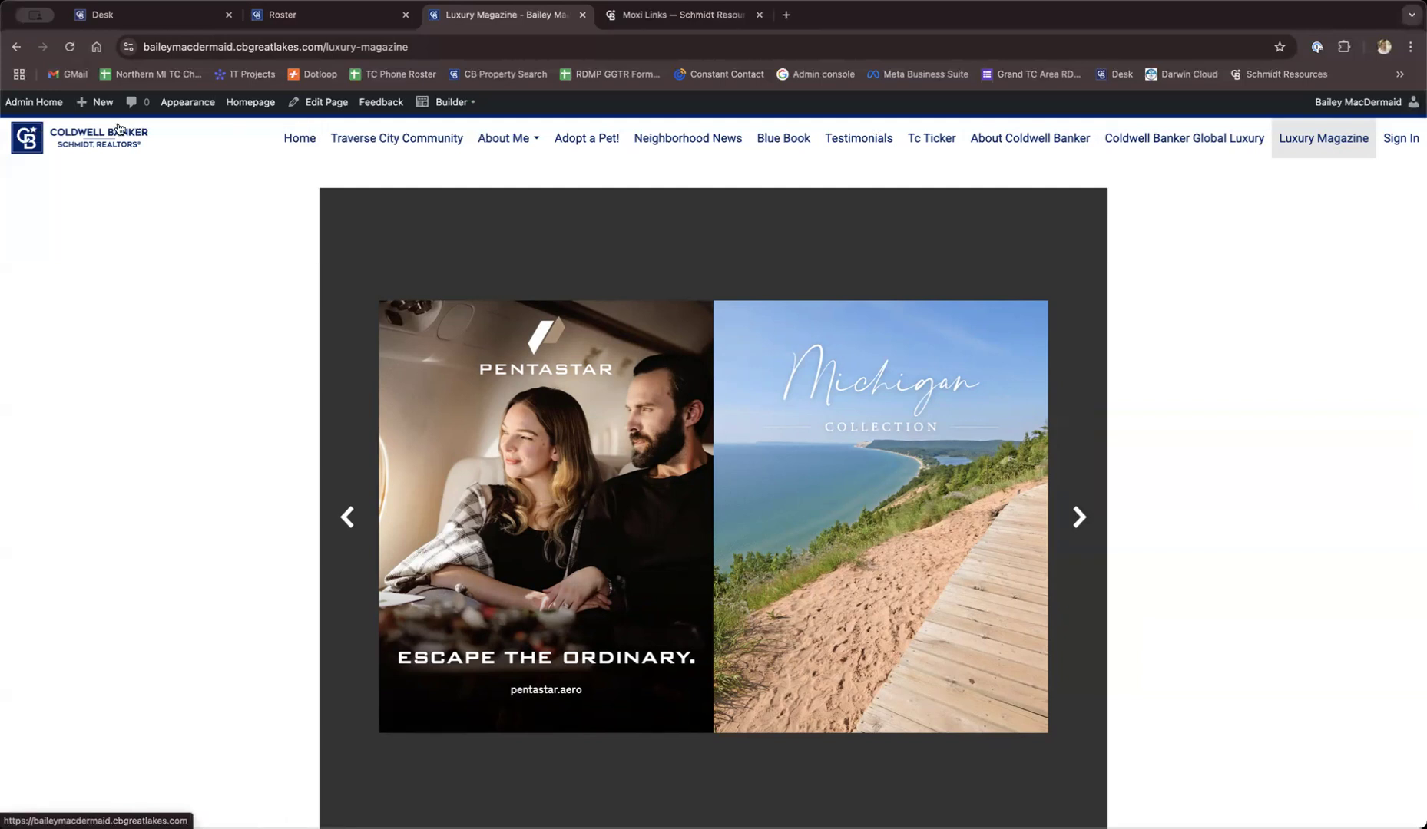
Open the website's admin tool and bring up its list of all site pages
left_click(27, 107)
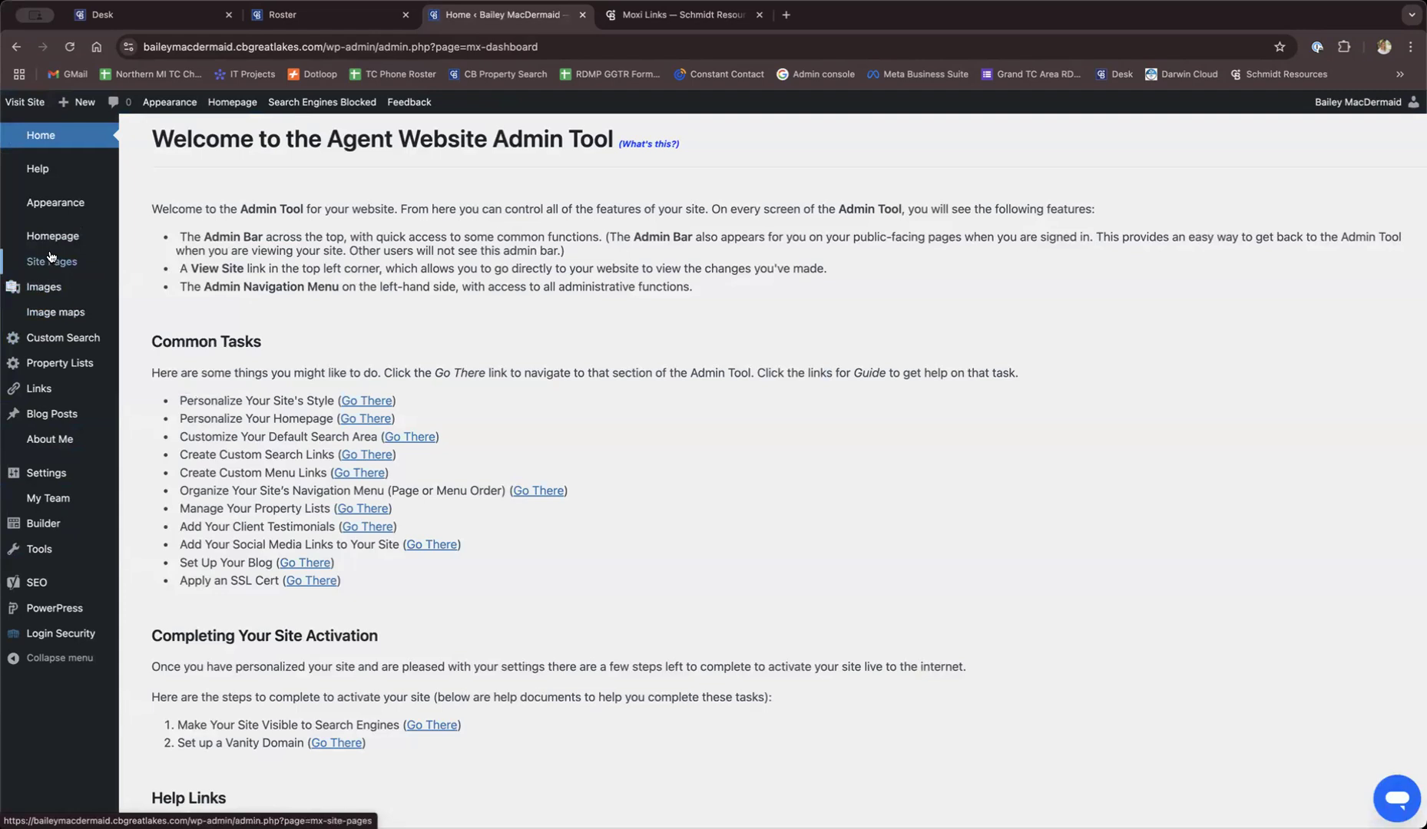
mouse_move(61, 268)
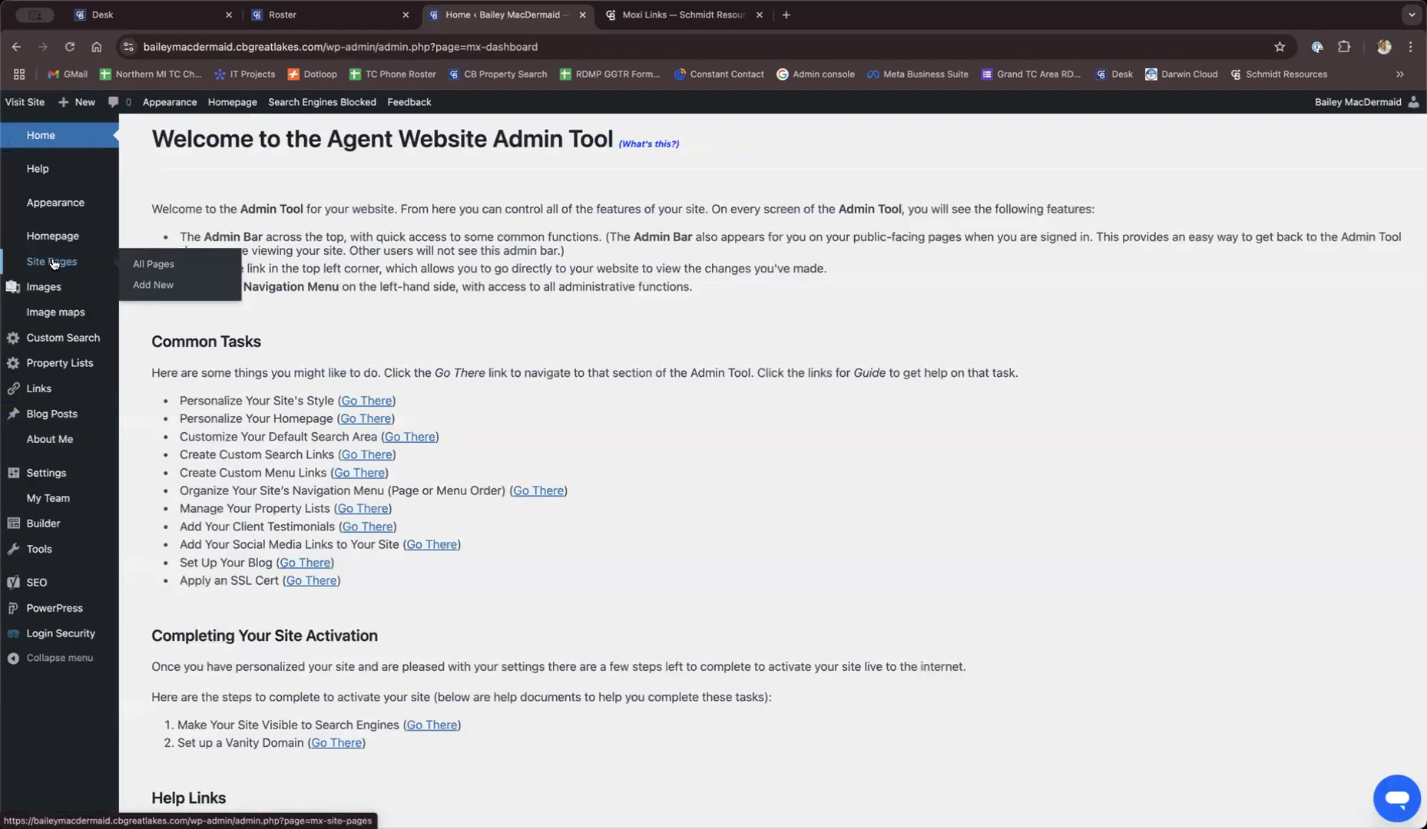
left_click(53, 263)
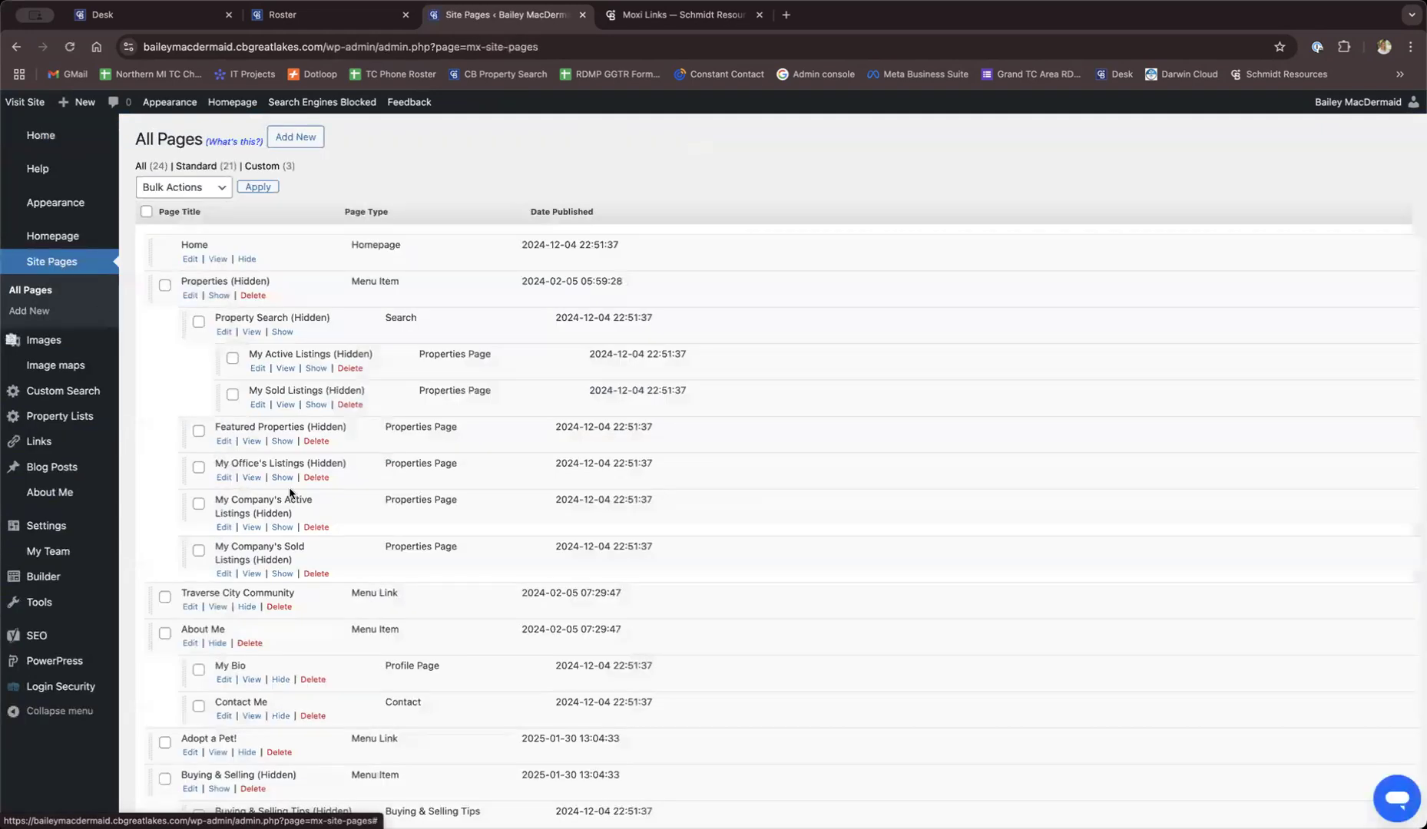
Move the Luxury Magazine page directly above Traverse City Community in the page list and publish the new navigation order
scroll(390, 538, "down", 3)
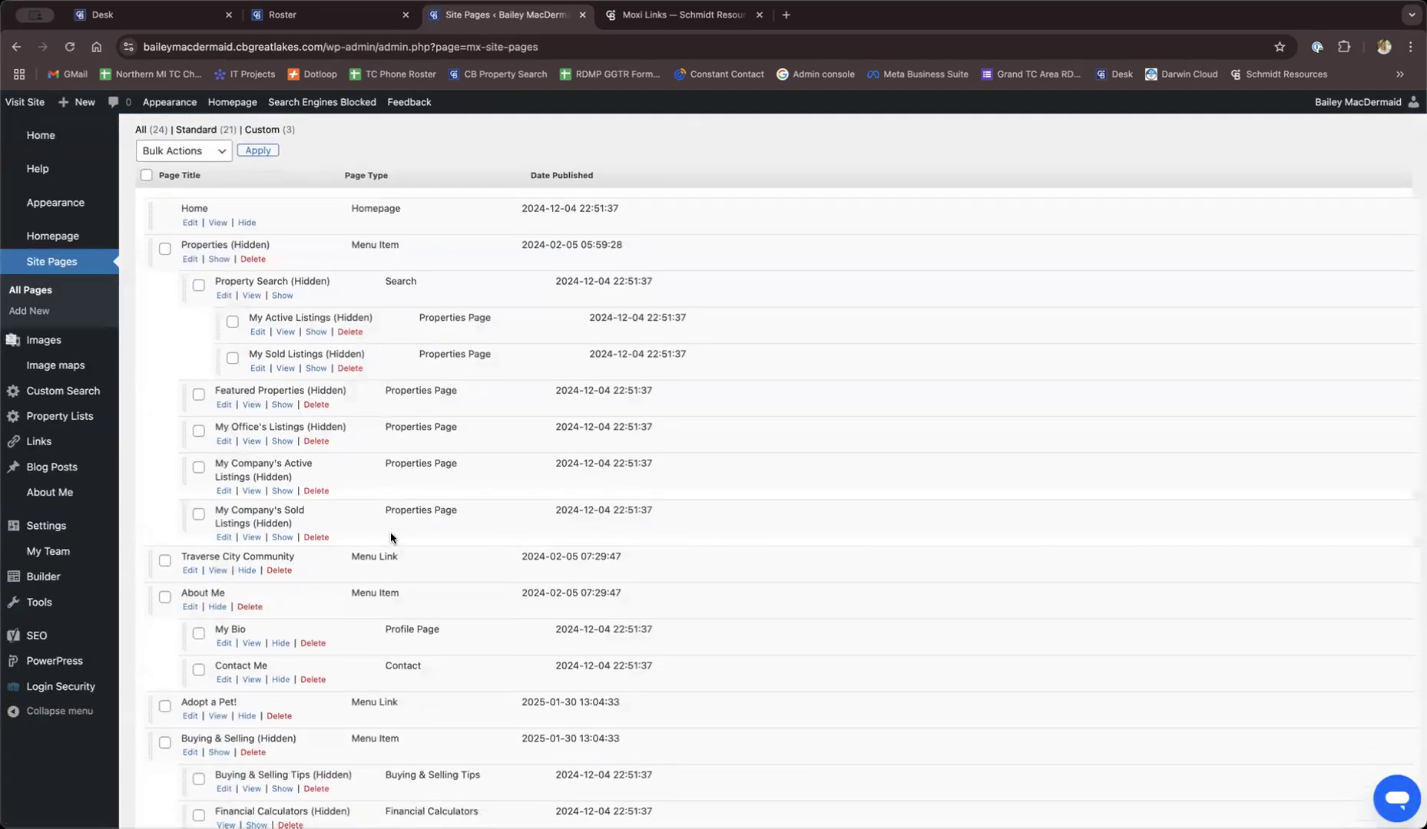
scroll(391, 536, "up", 1)
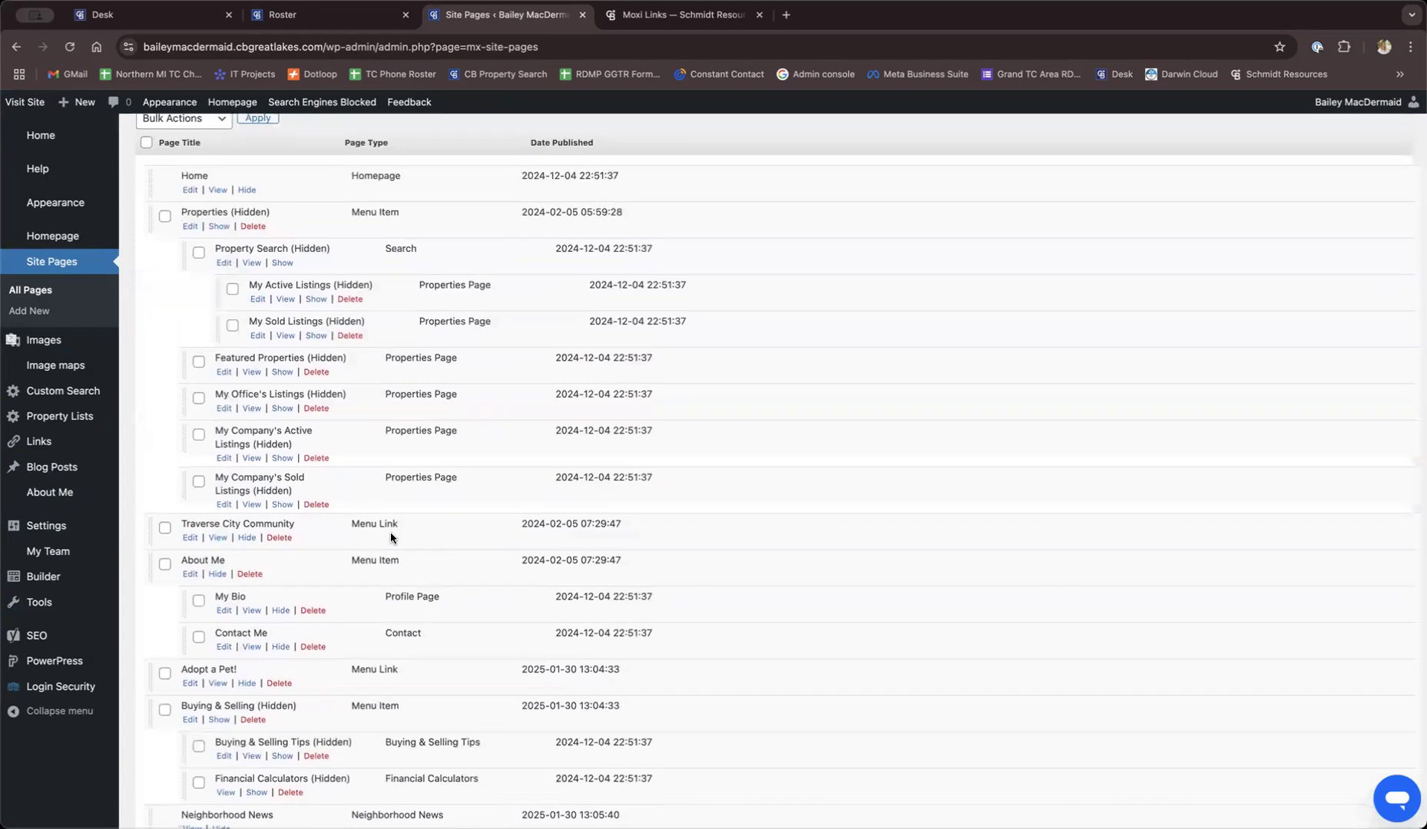
scroll(390, 537, "down", 2)
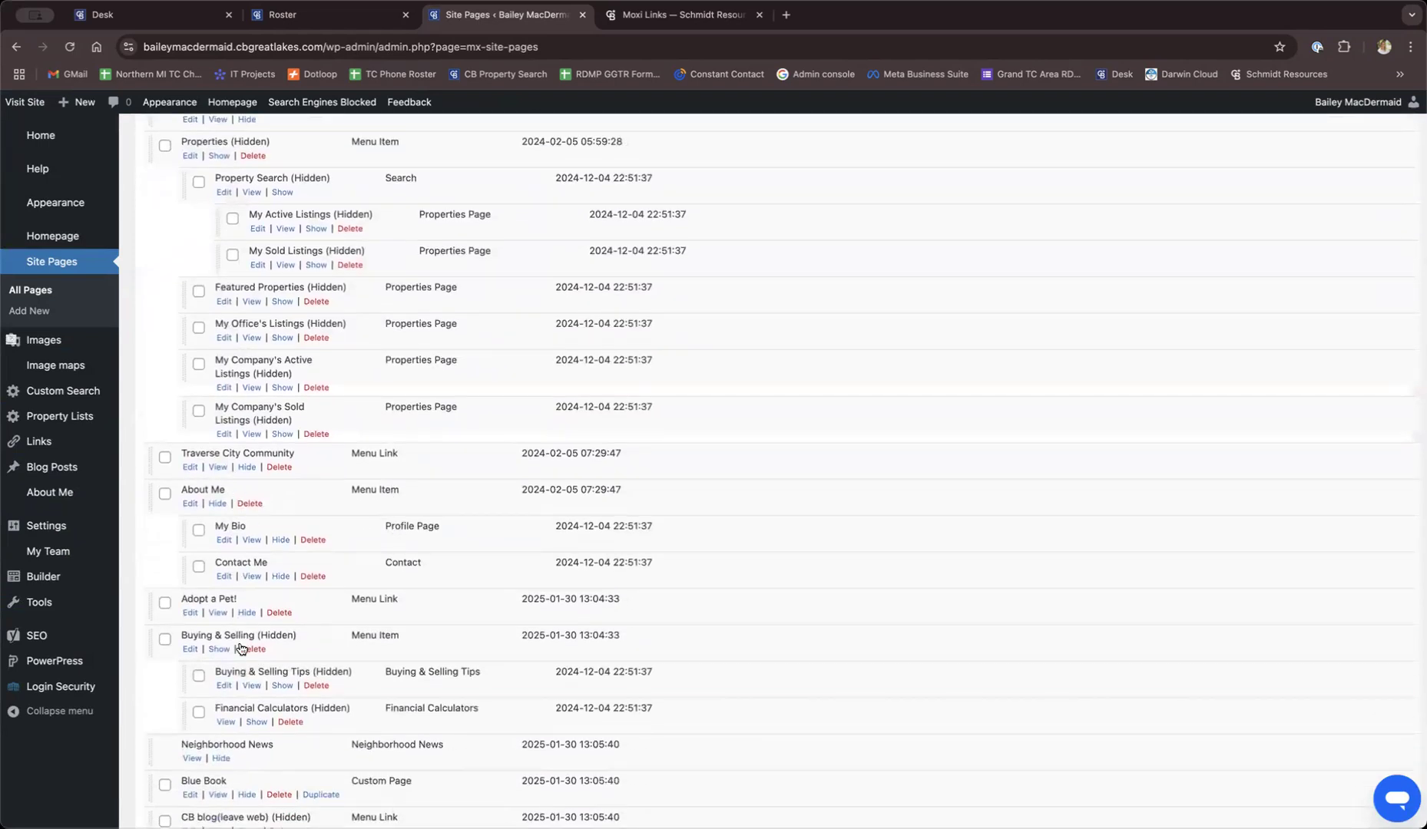
scroll(240, 637, "down", 3)
scroll(241, 649, "down", 6)
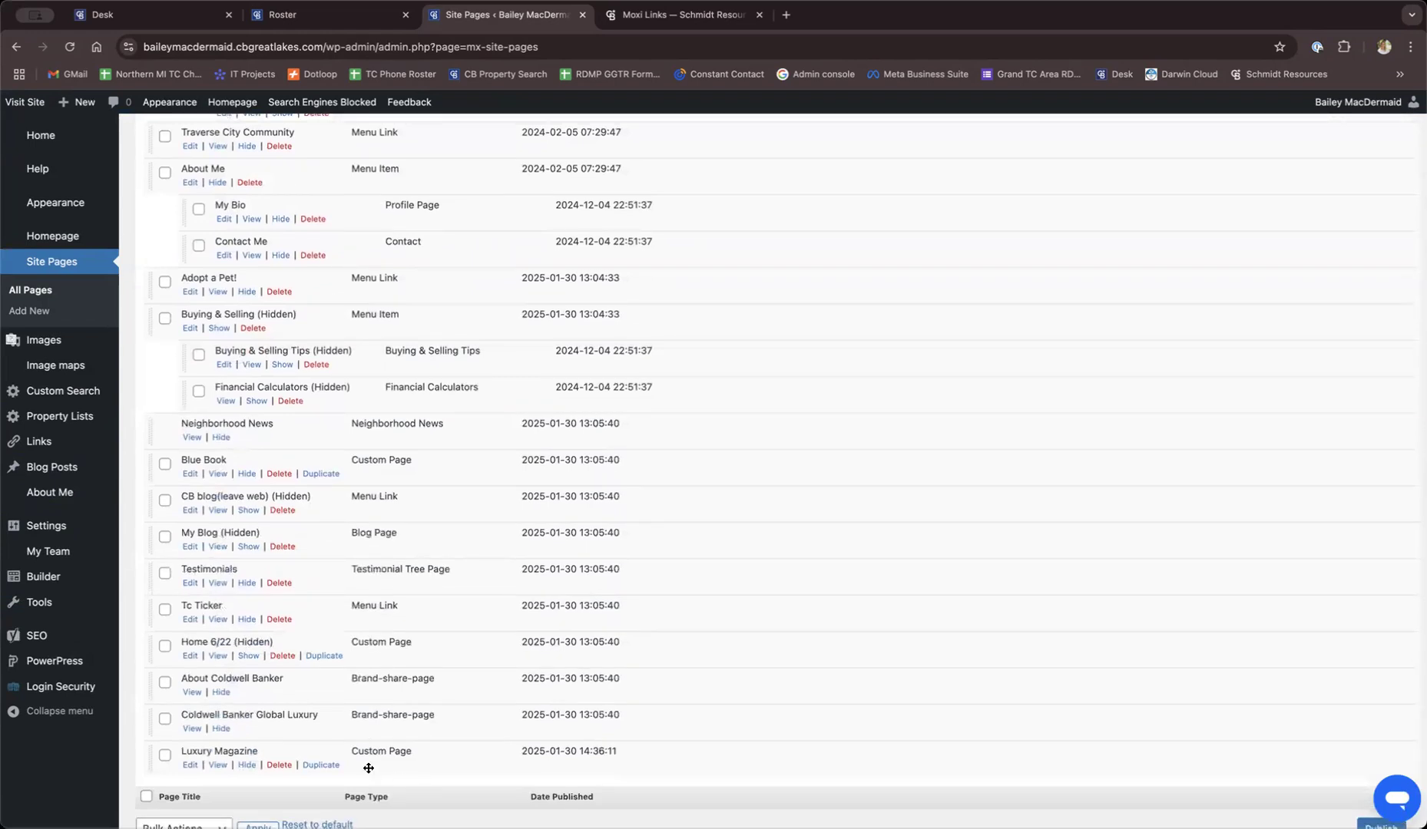
left_click_drag(201, 752, 199, 429)
scroll(199, 429, "up", 5)
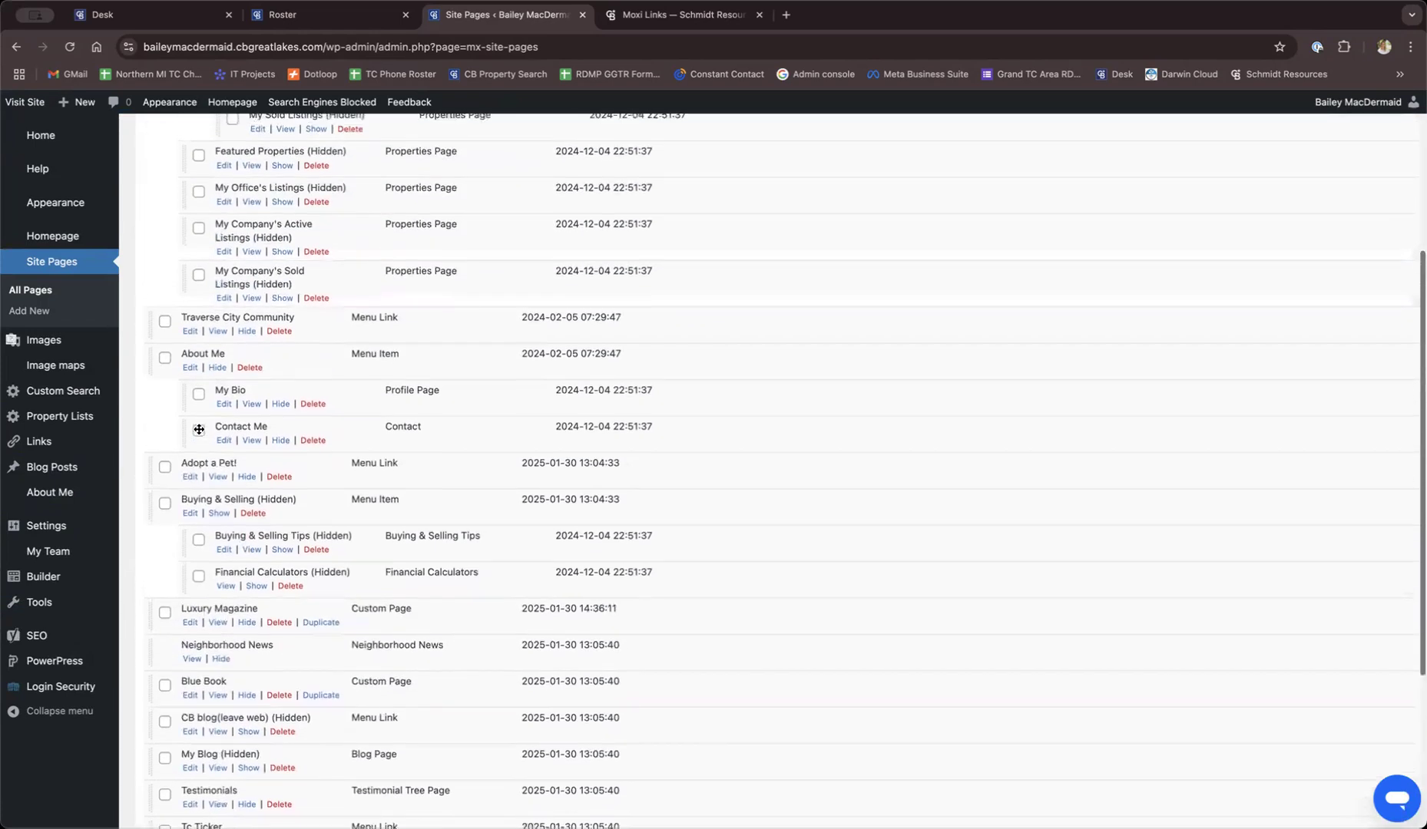
left_click_drag(431, 738, 419, 444)
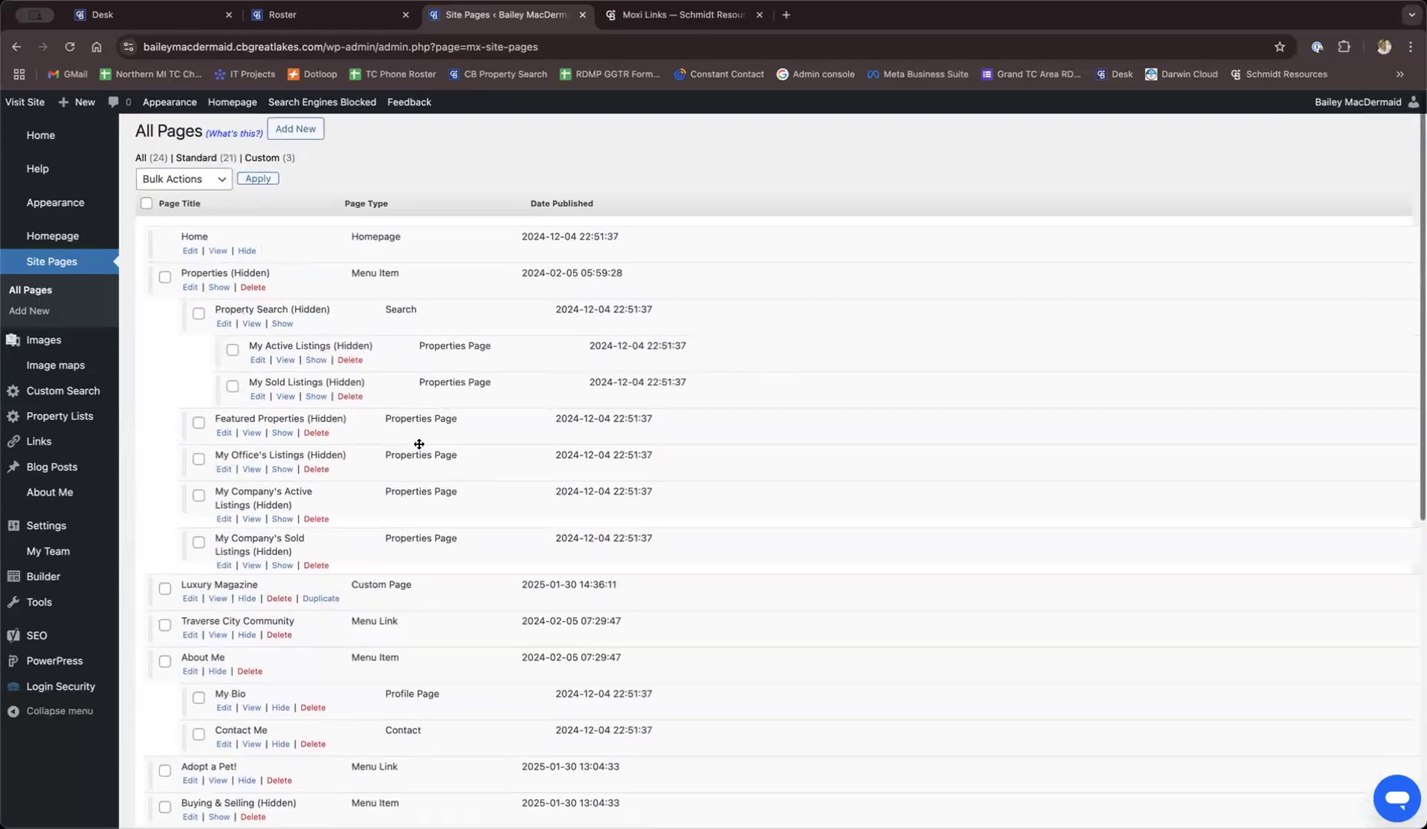
scroll(420, 444, "down", 10)
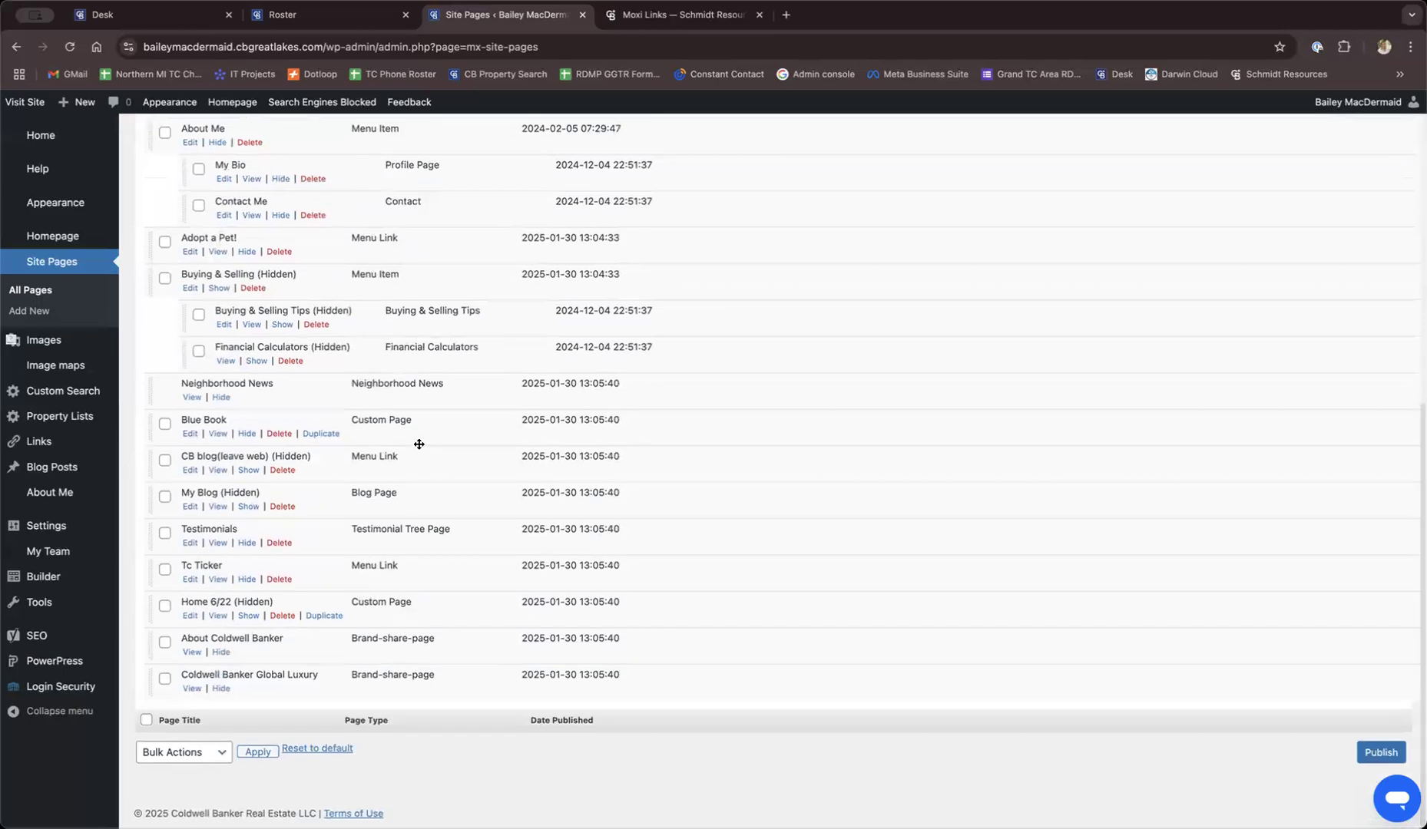
left_click(1378, 755)
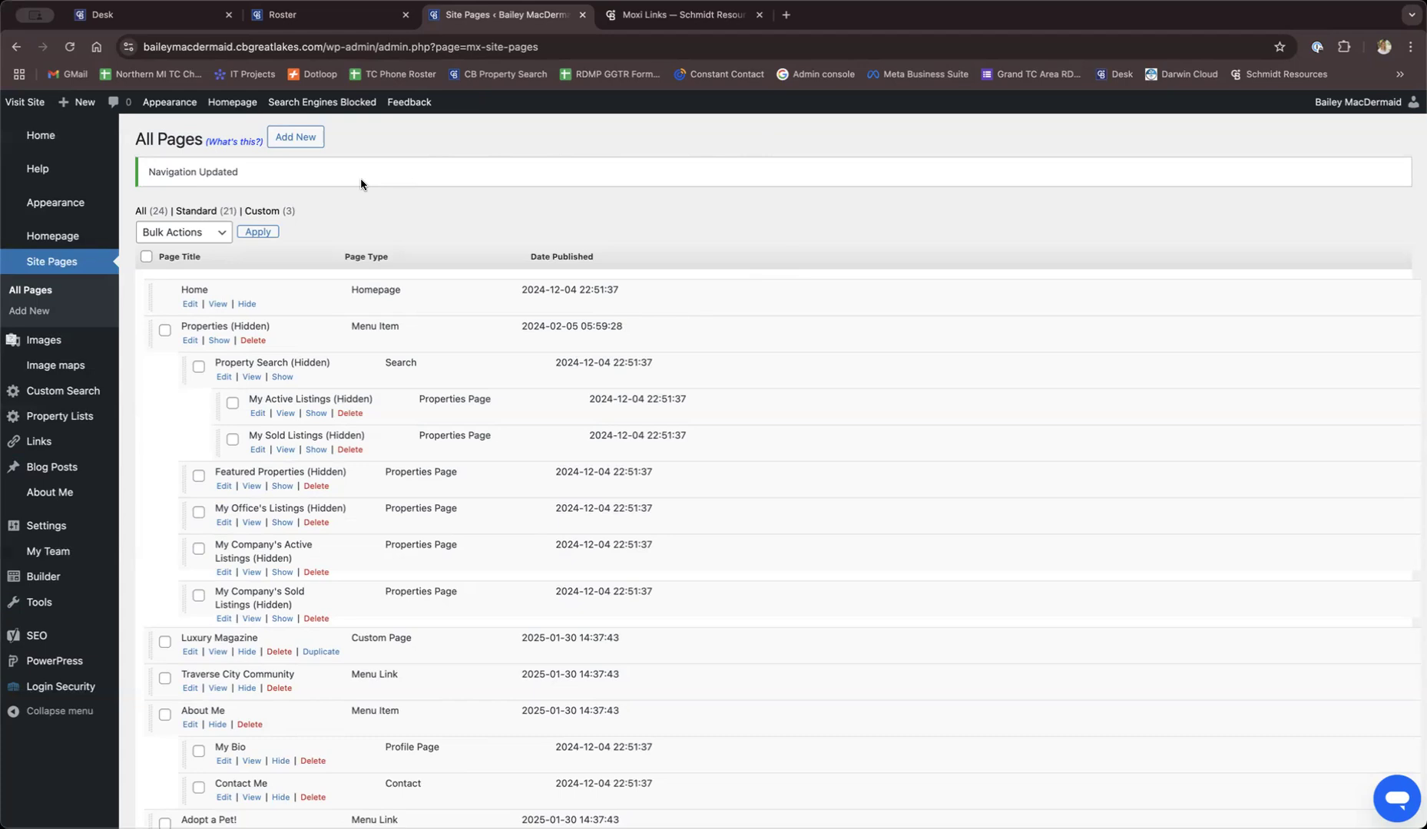
Revisit the Embed Codes on the Schmidt Resources page, clear the code selection, and return to the site's page list
left_click(645, 26)
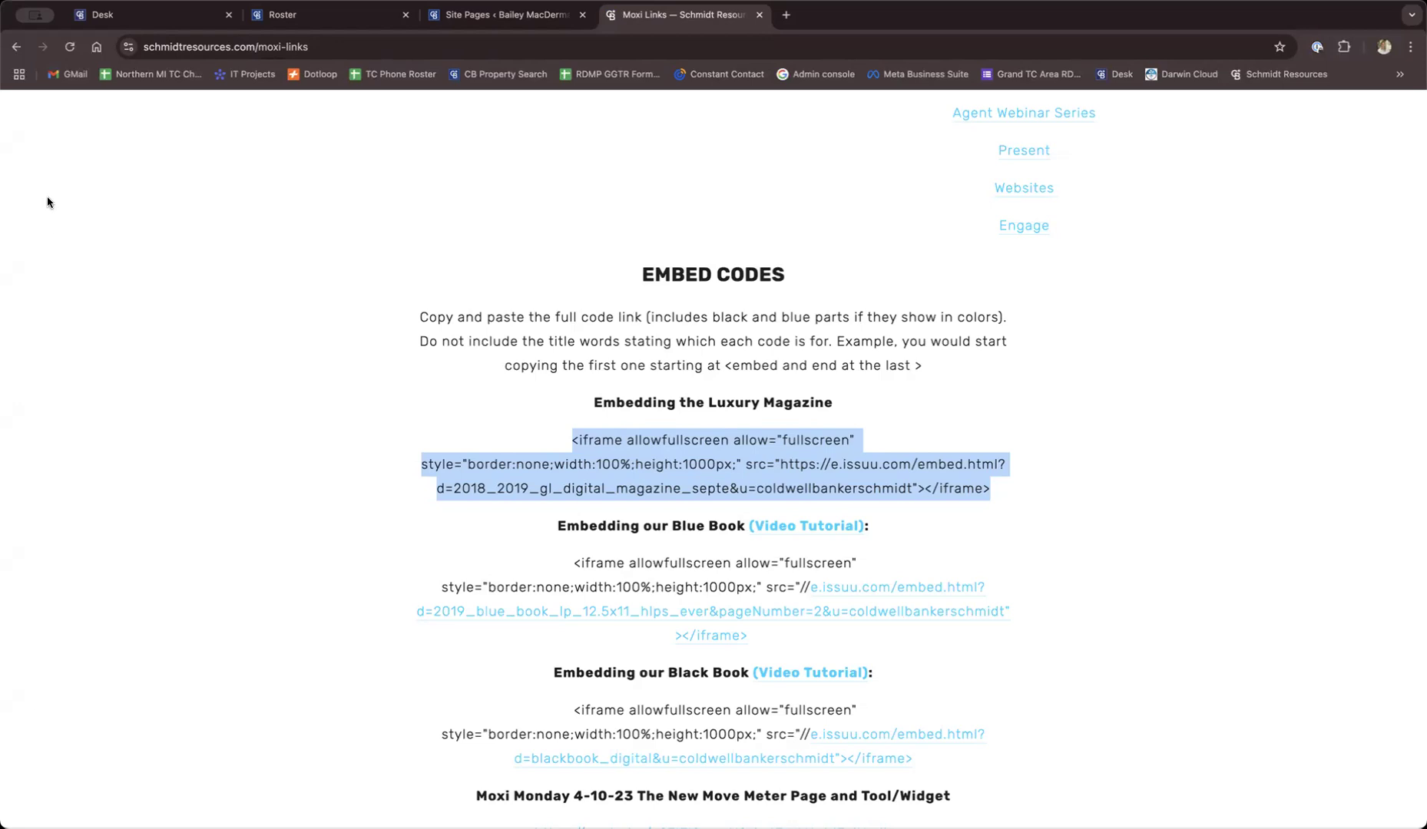
left_click(384, 212)
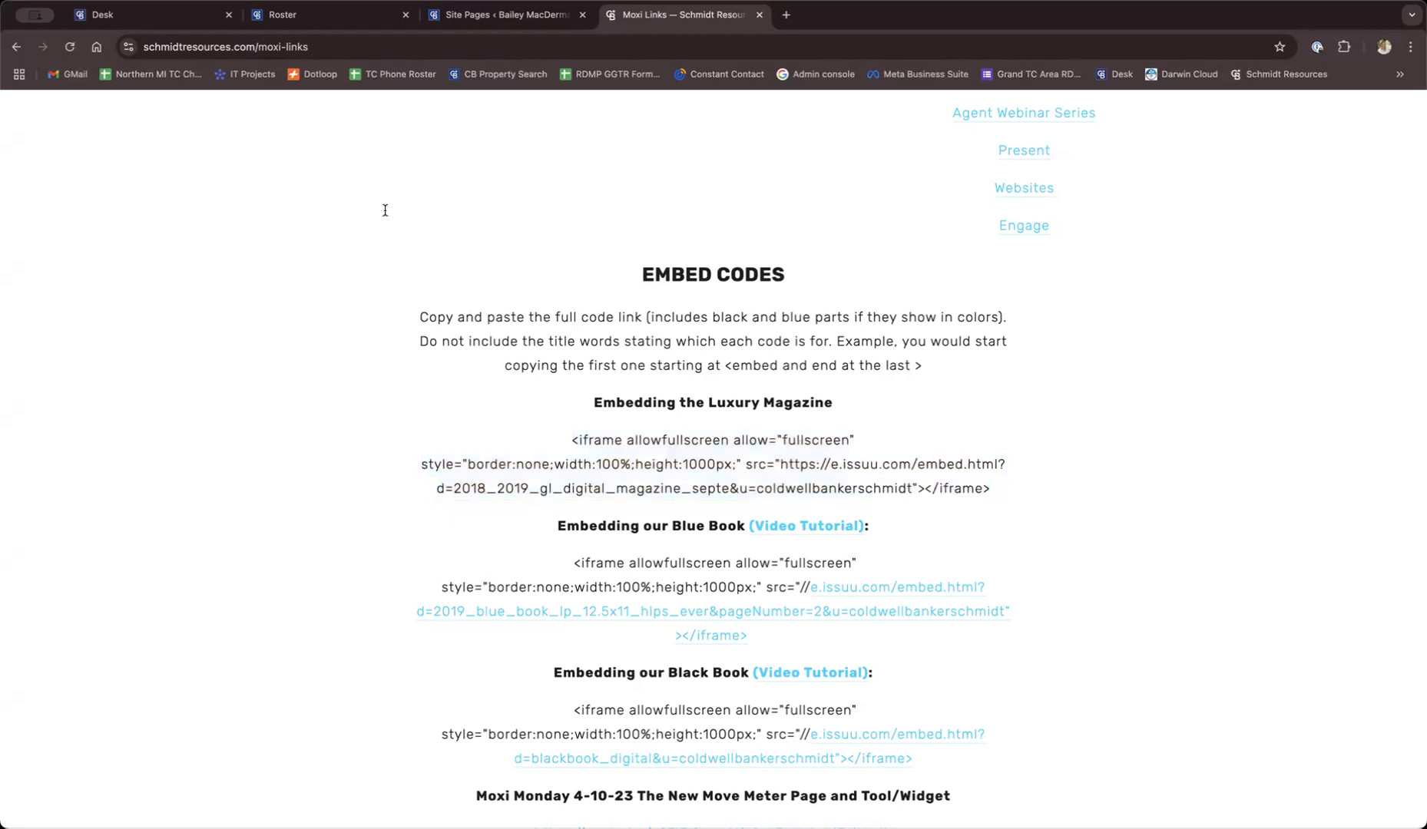
left_click(489, 23)
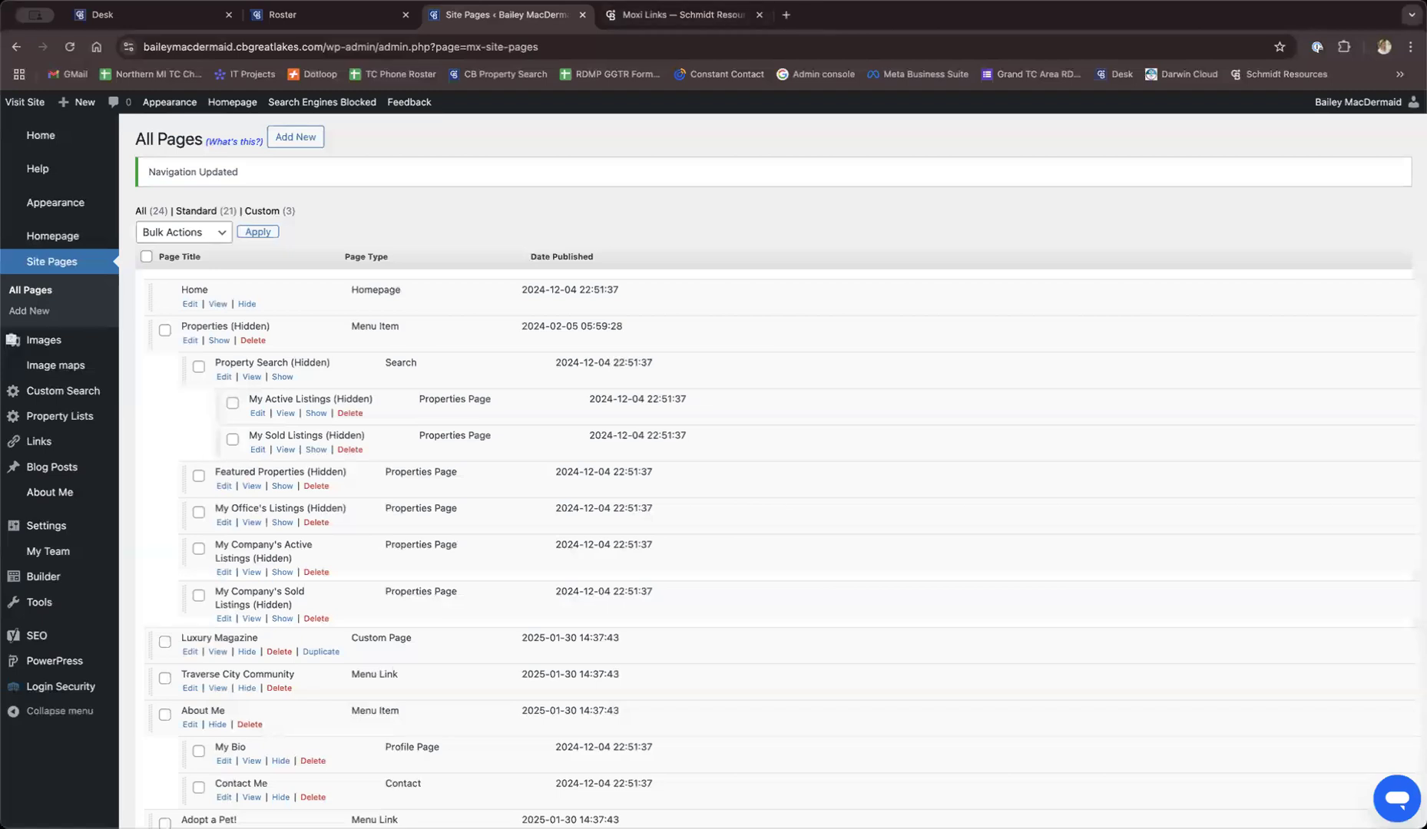
Switch to Moxi Present and start a new Seller presentation using the Default seller template
left_click(300, 19)
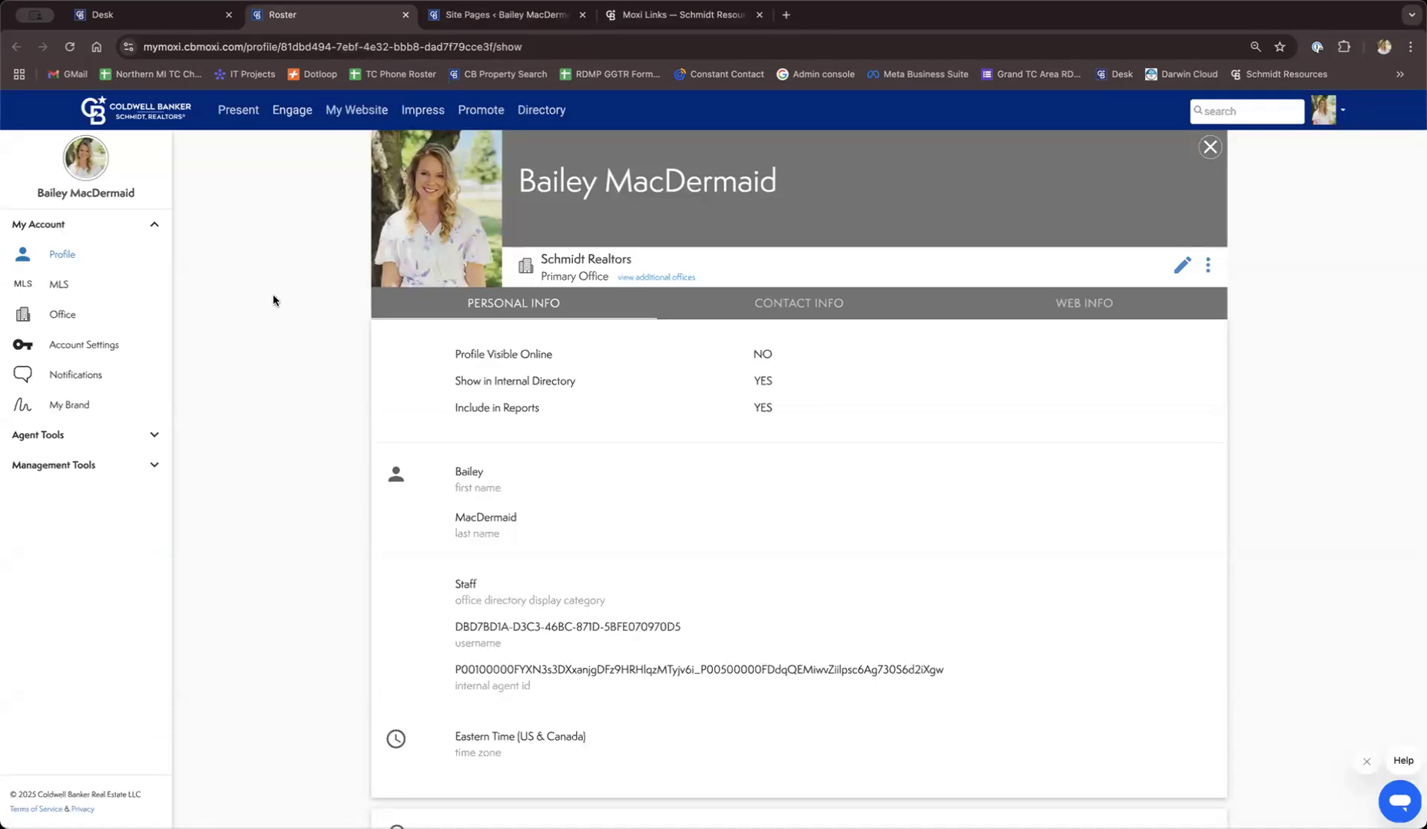
left_click(239, 115)
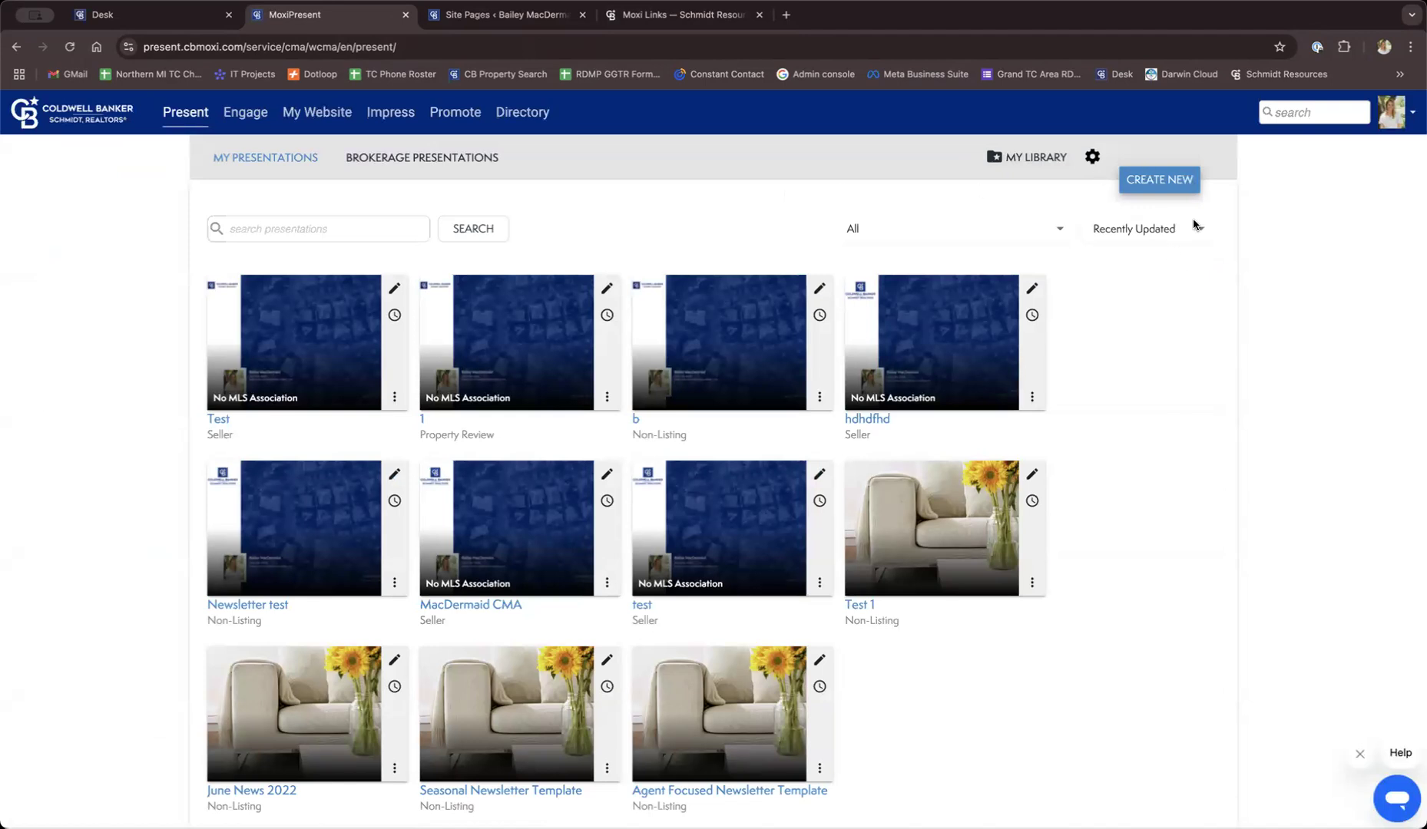
left_click(1155, 185)
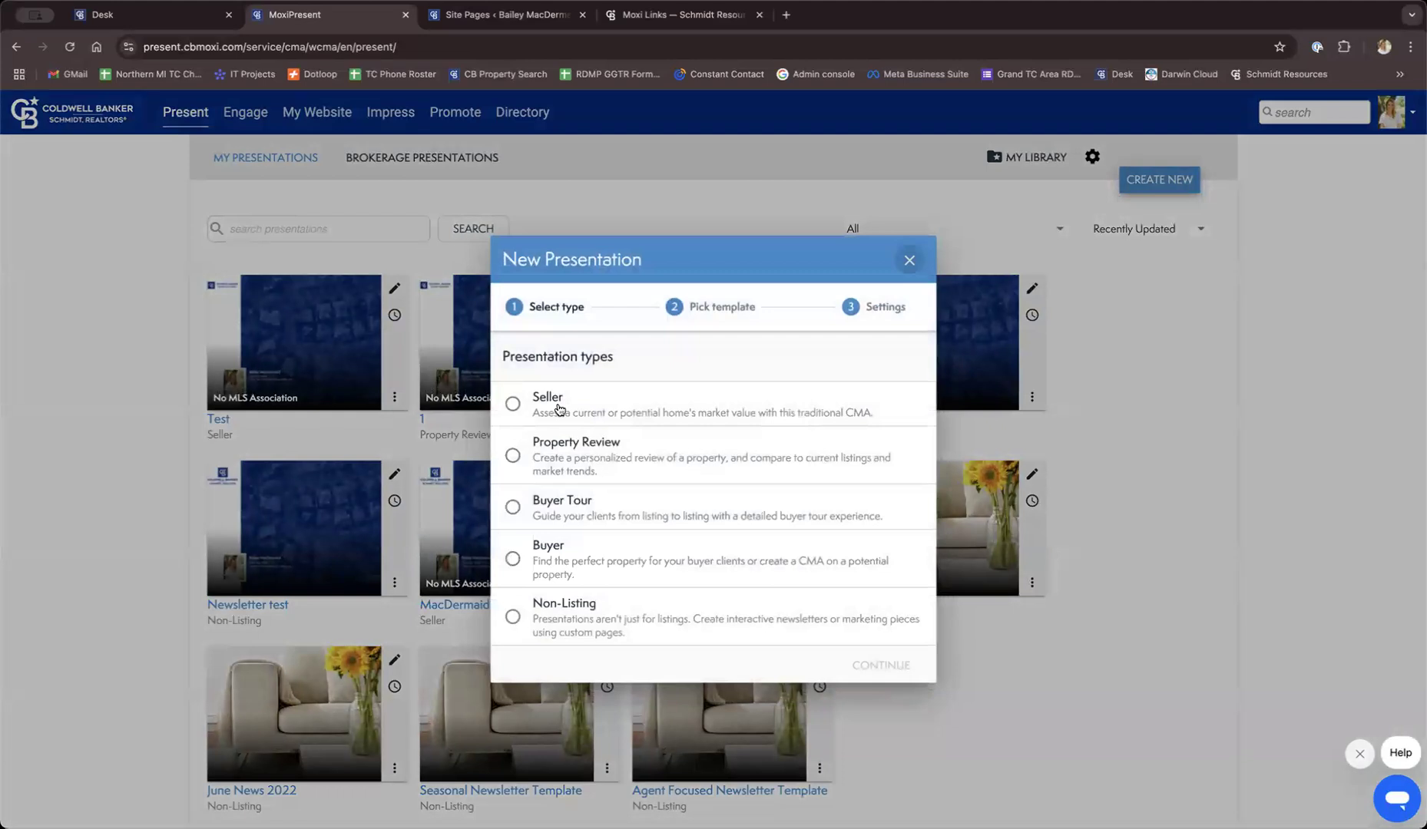
left_click(559, 409)
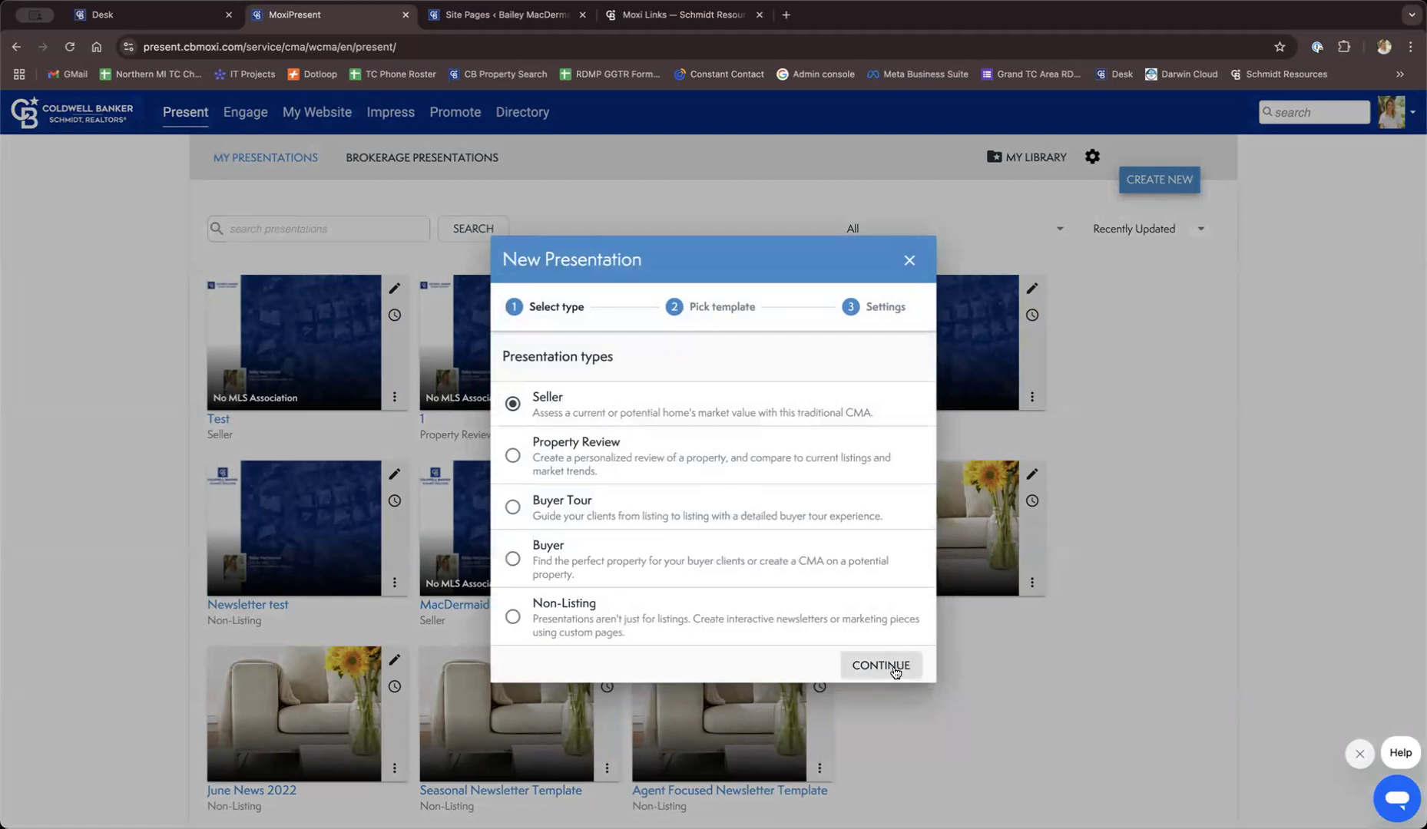
left_click(894, 671)
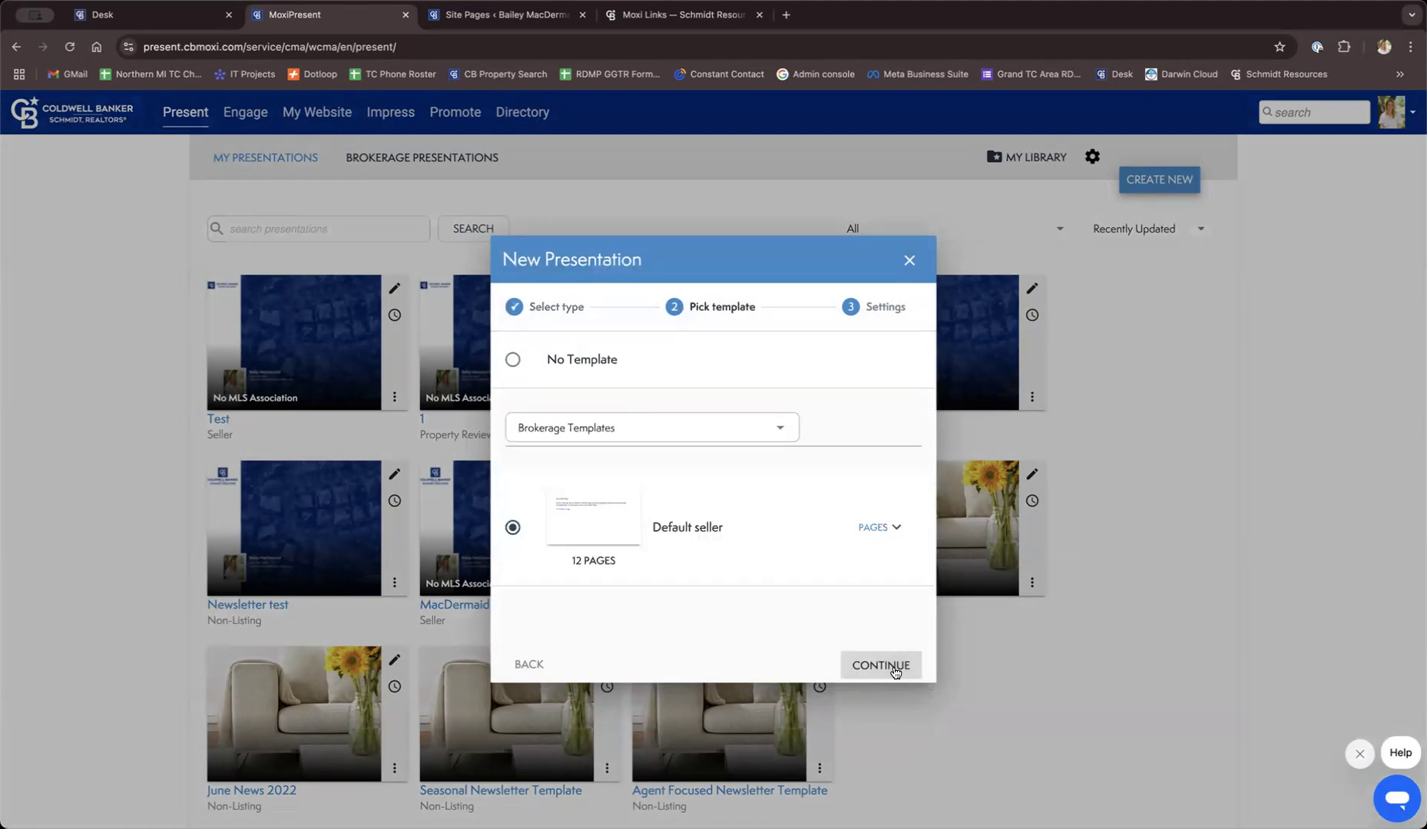
left_click(890, 666)
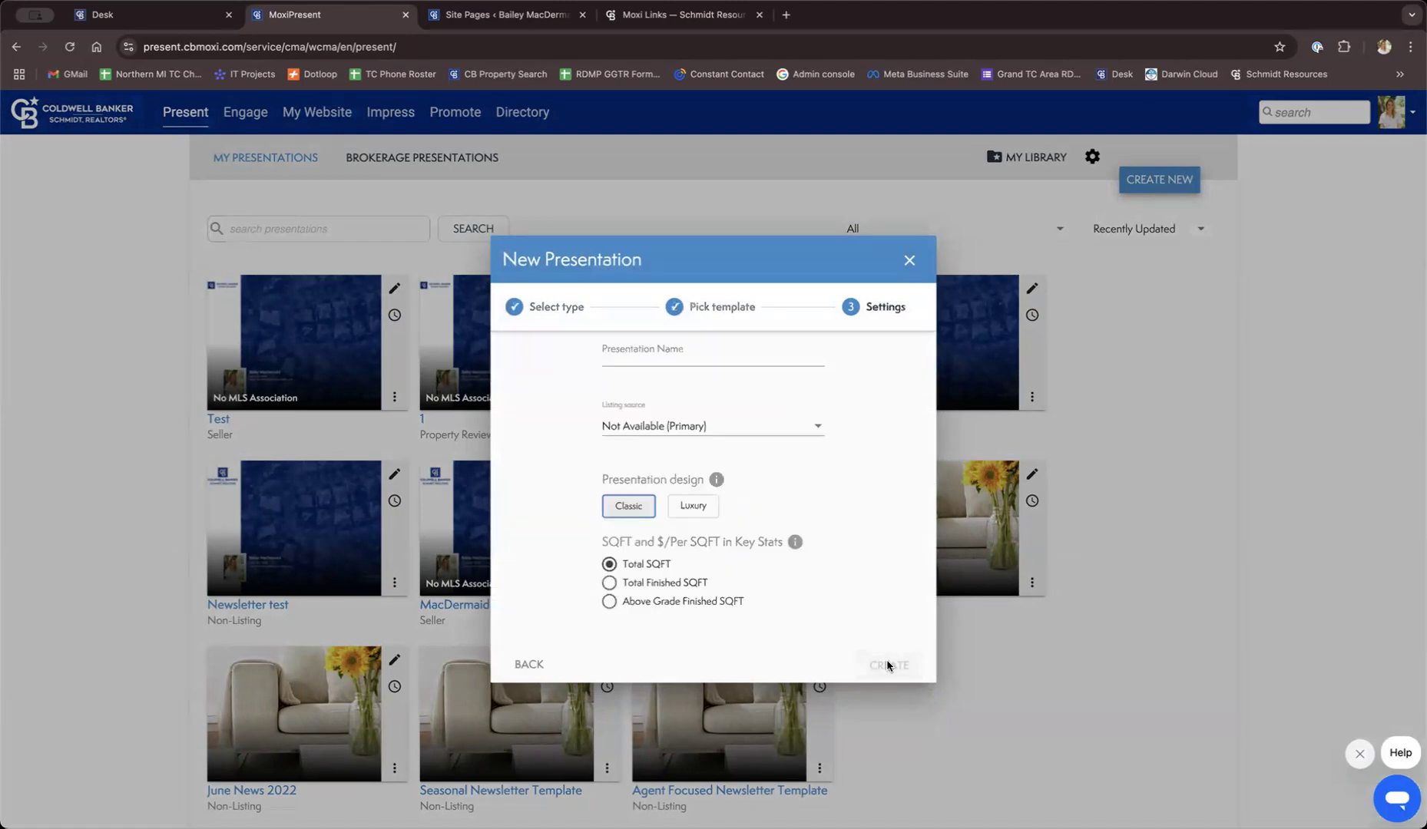
Name the new Seller presentation "Test 1" and create it
left_click(616, 357)
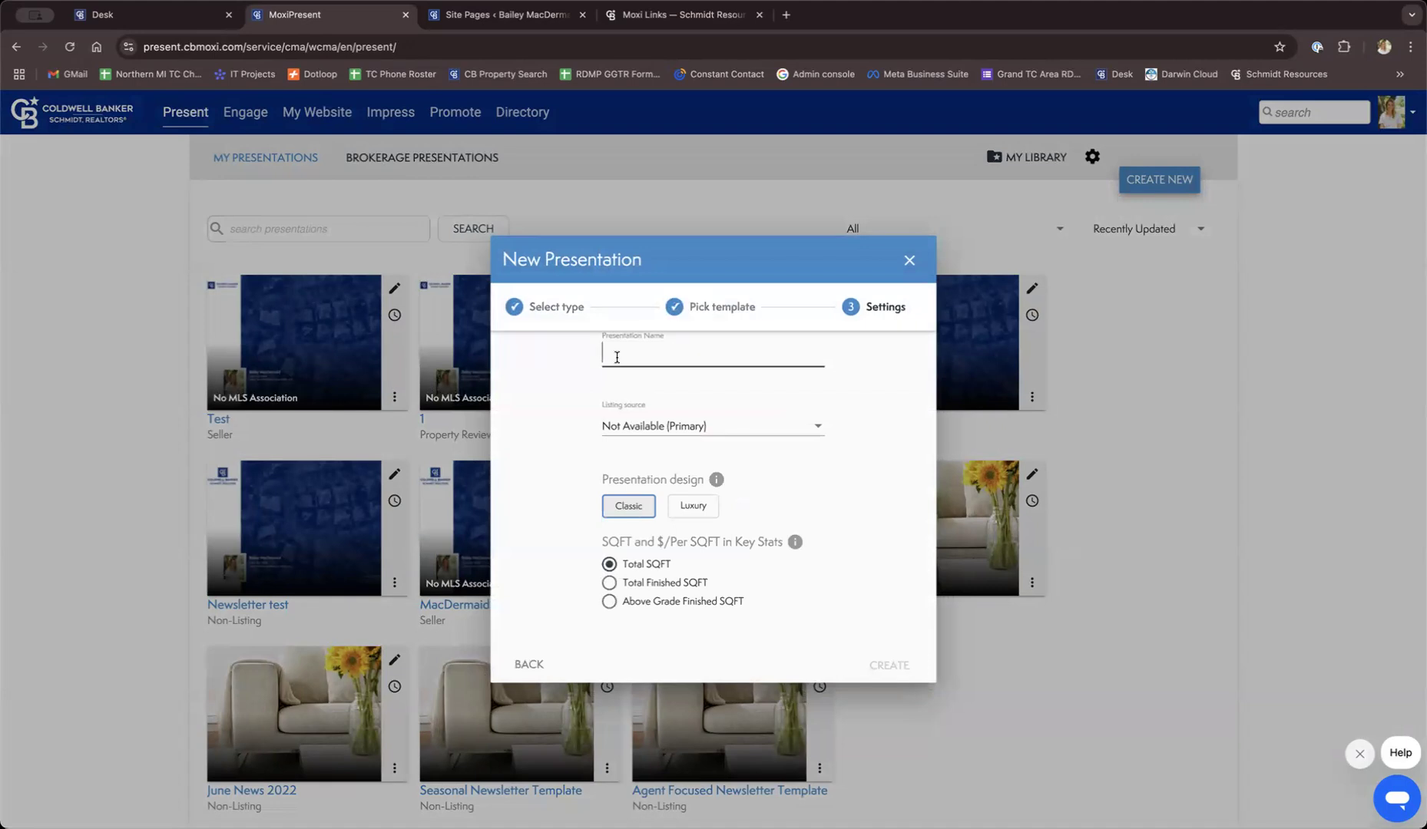
type("Test 1")
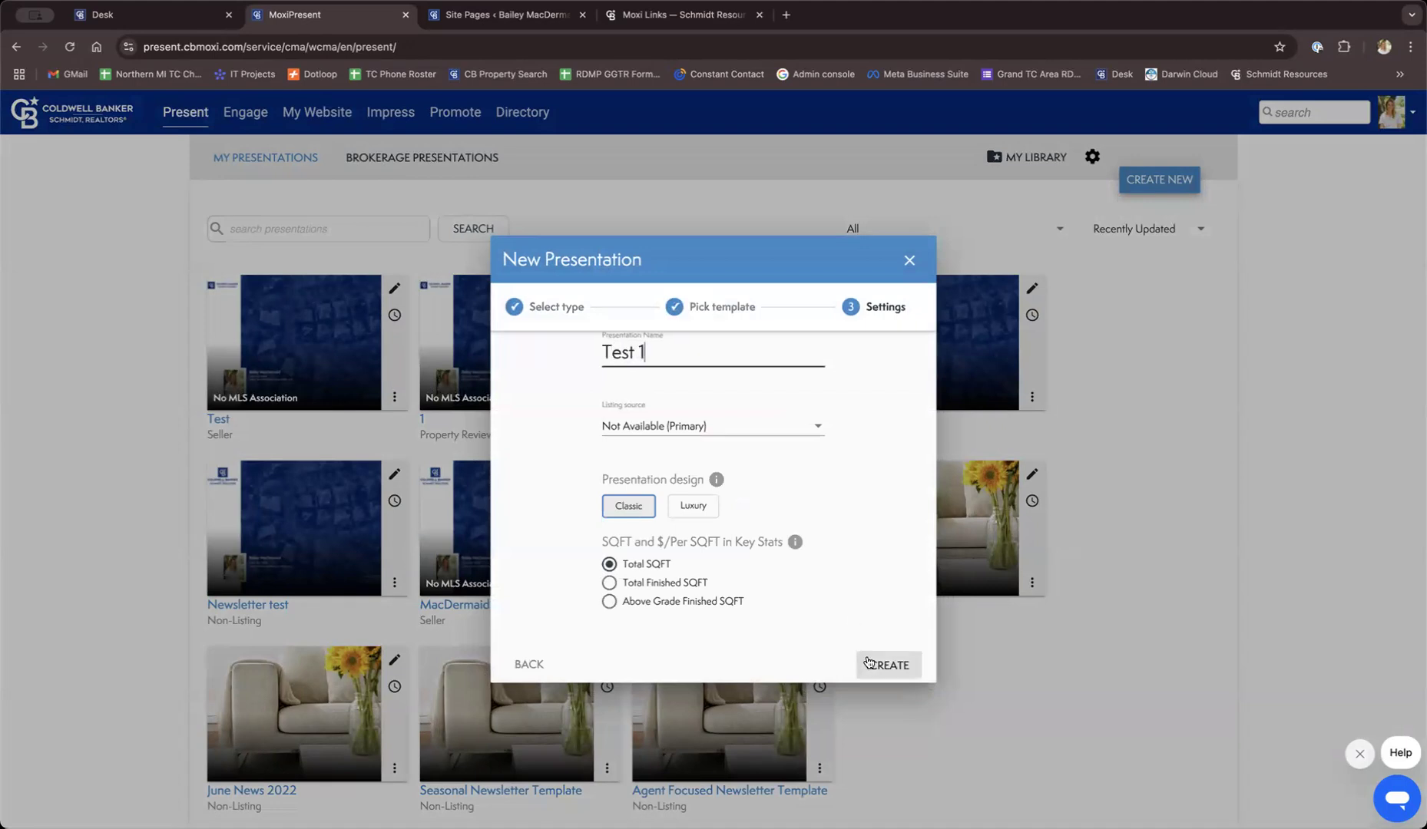
left_click(874, 665)
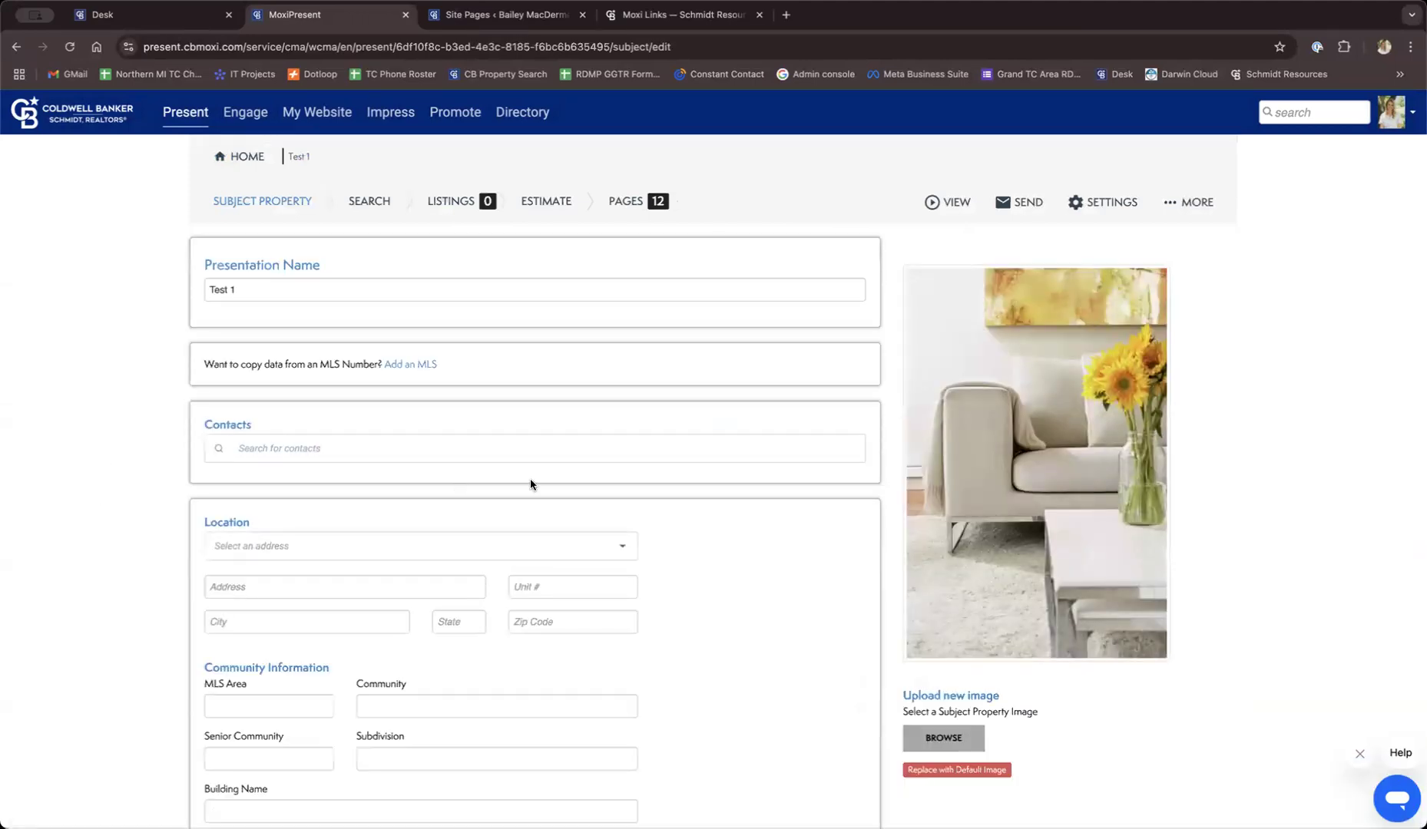
left_click(566, 441)
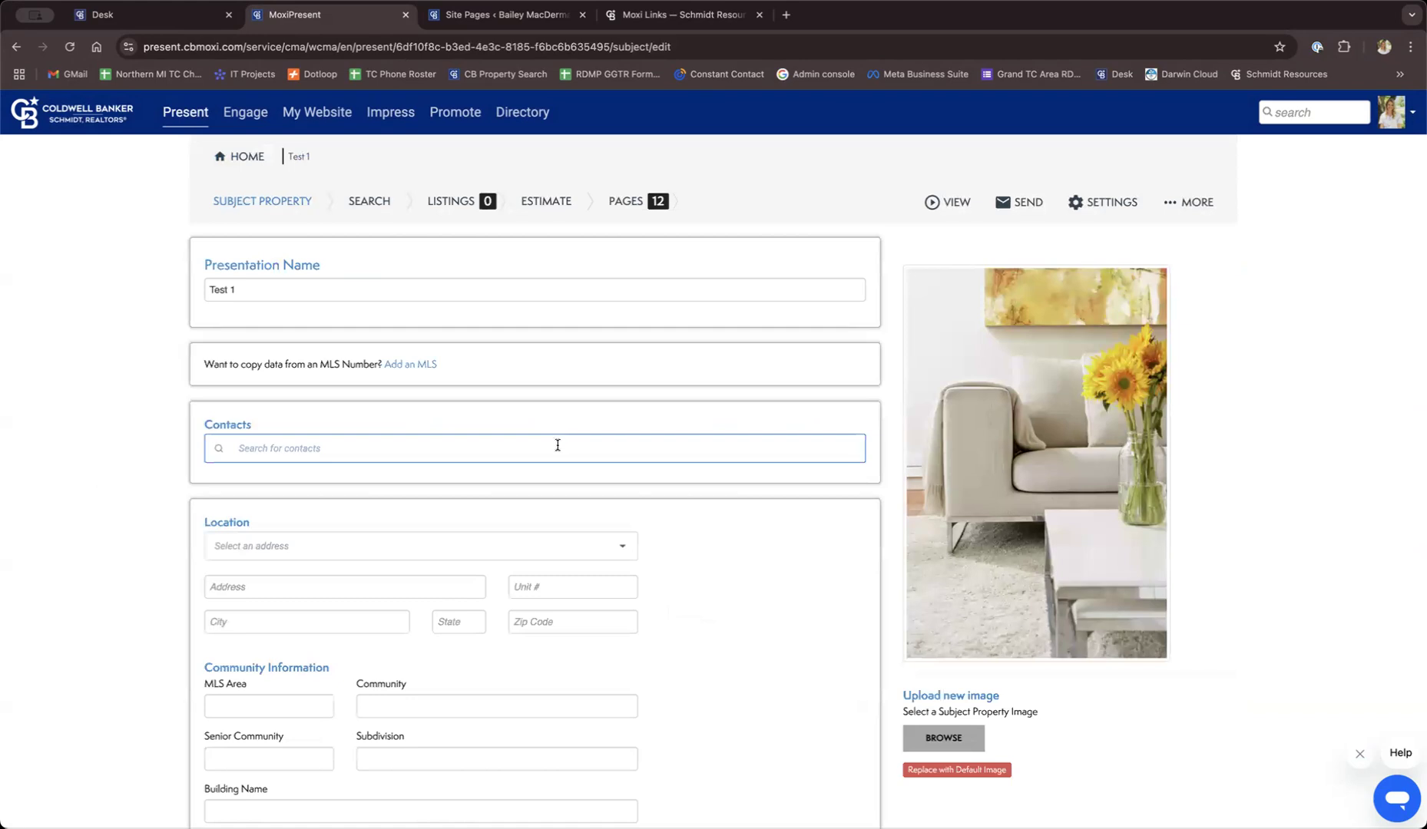
left_click(459, 731)
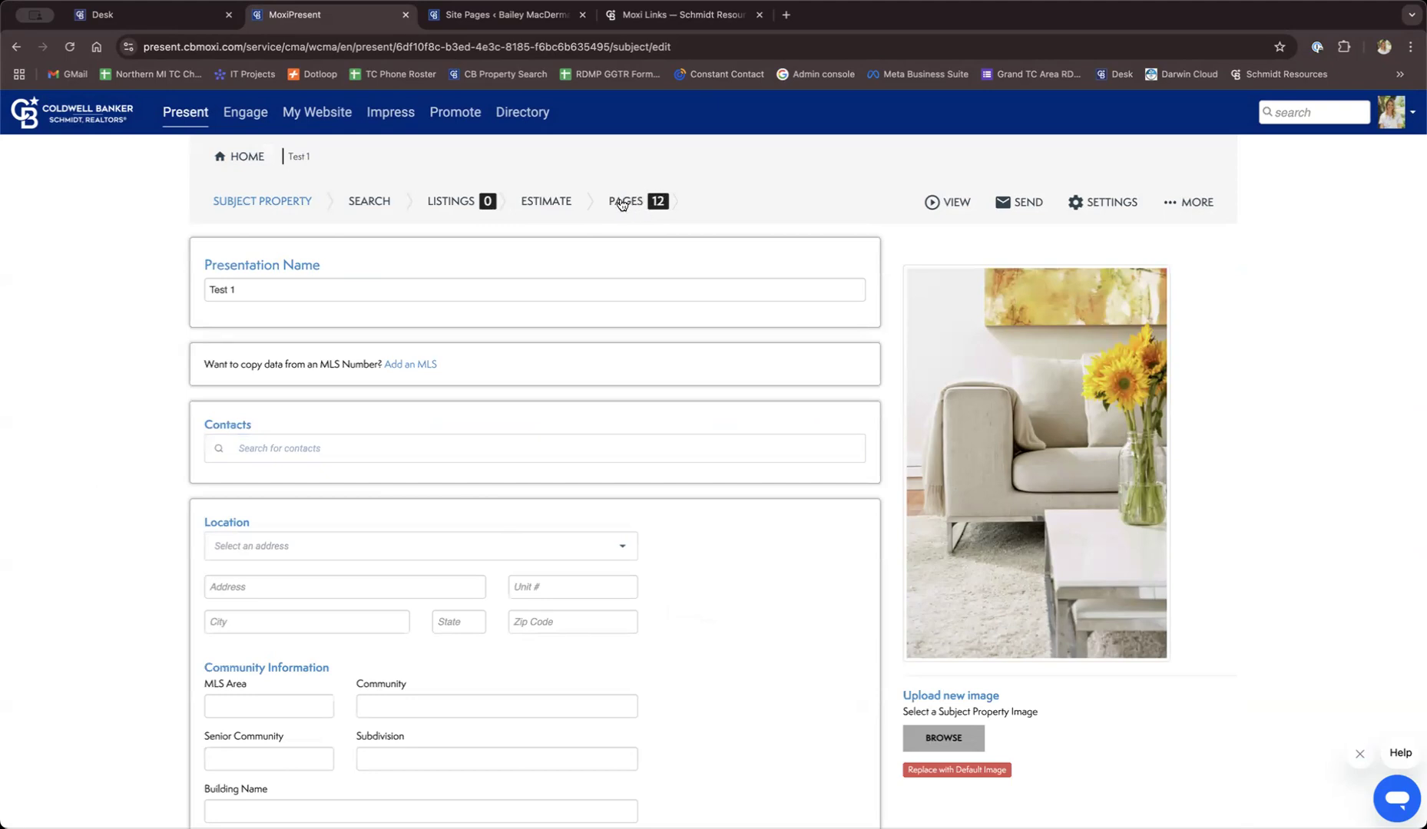
Go to the presentation's pages, start adding a page from the library, and review the standard Report Pages
left_click(622, 203)
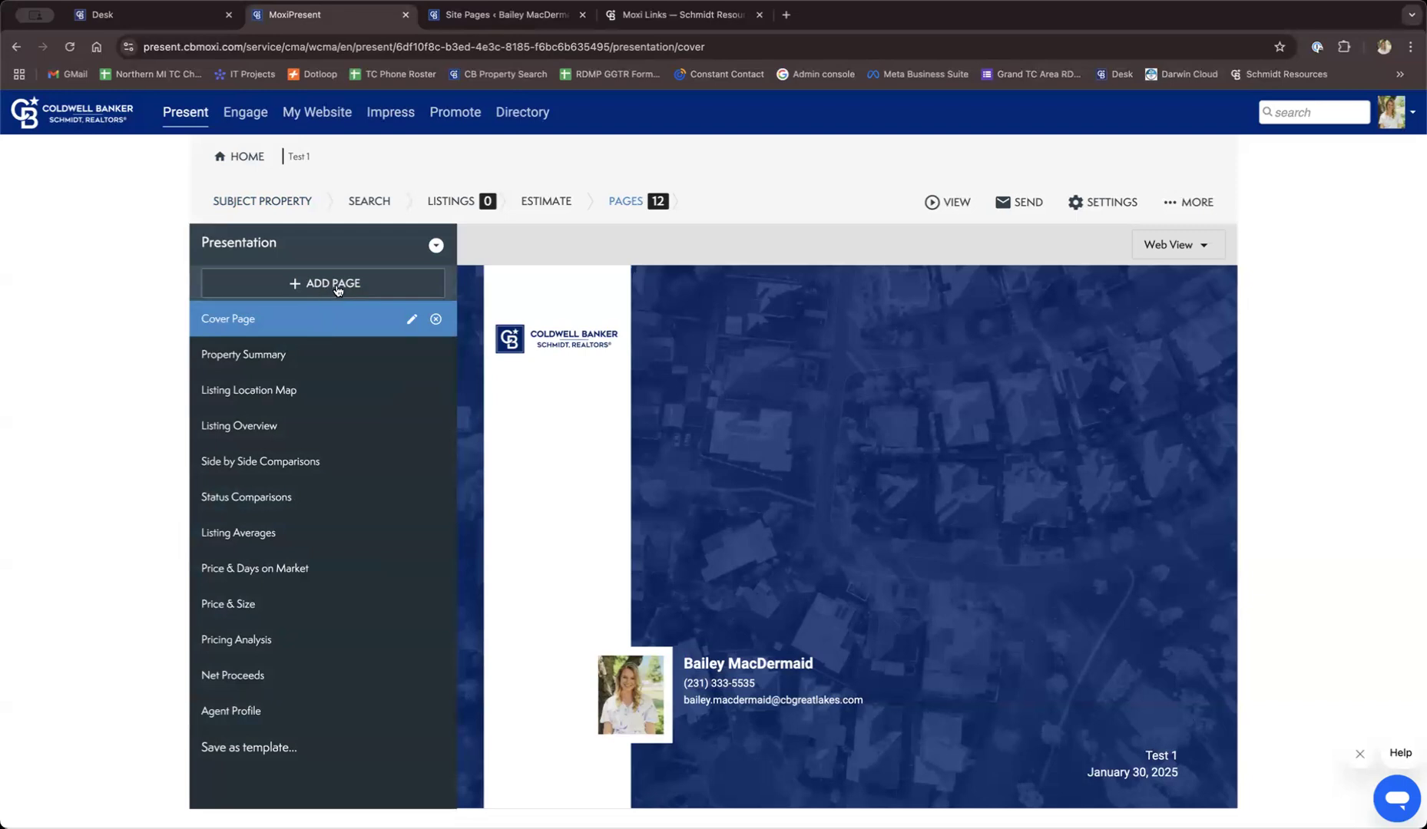
left_click(338, 289)
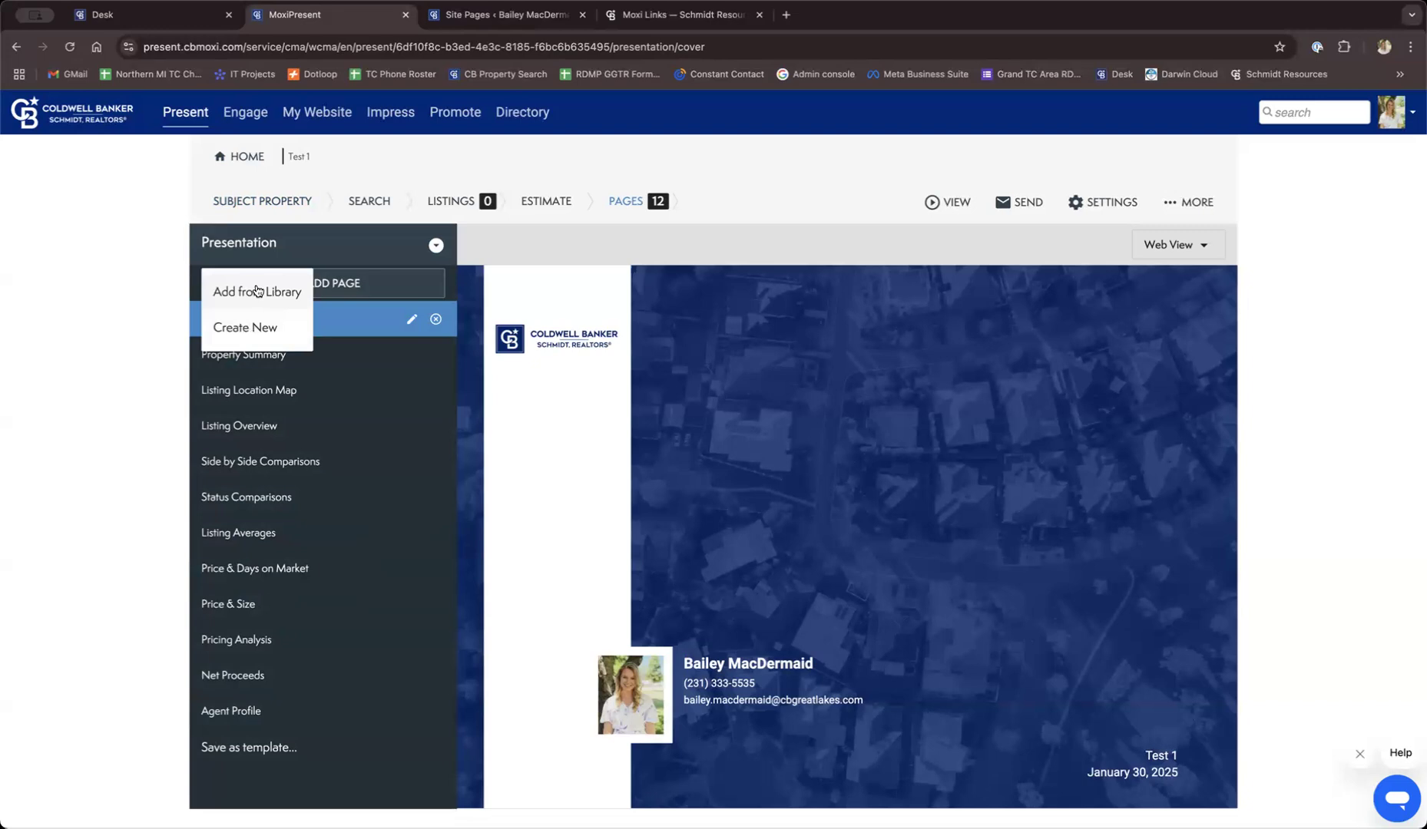
left_click(251, 295)
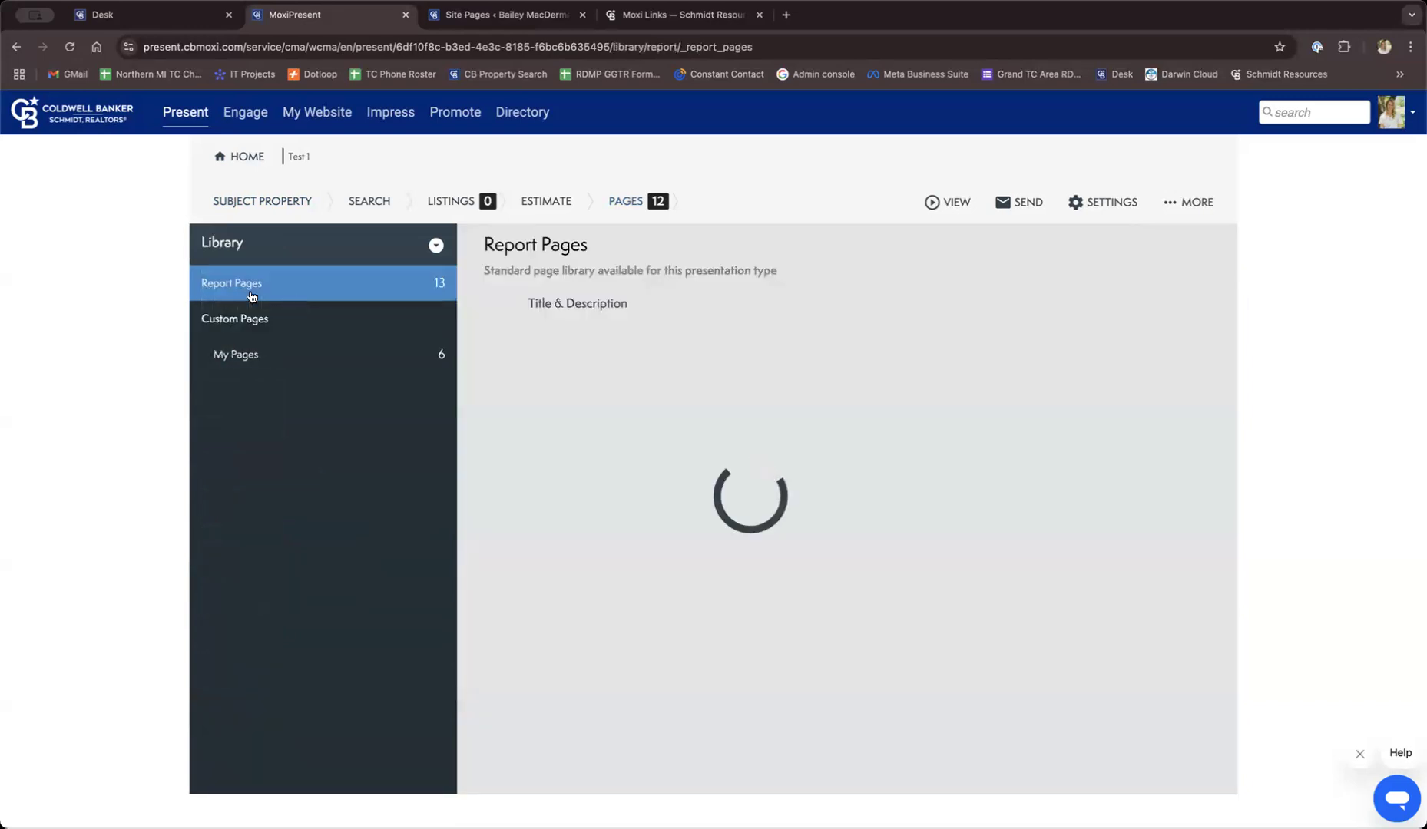
scroll(629, 441, "down", 5)
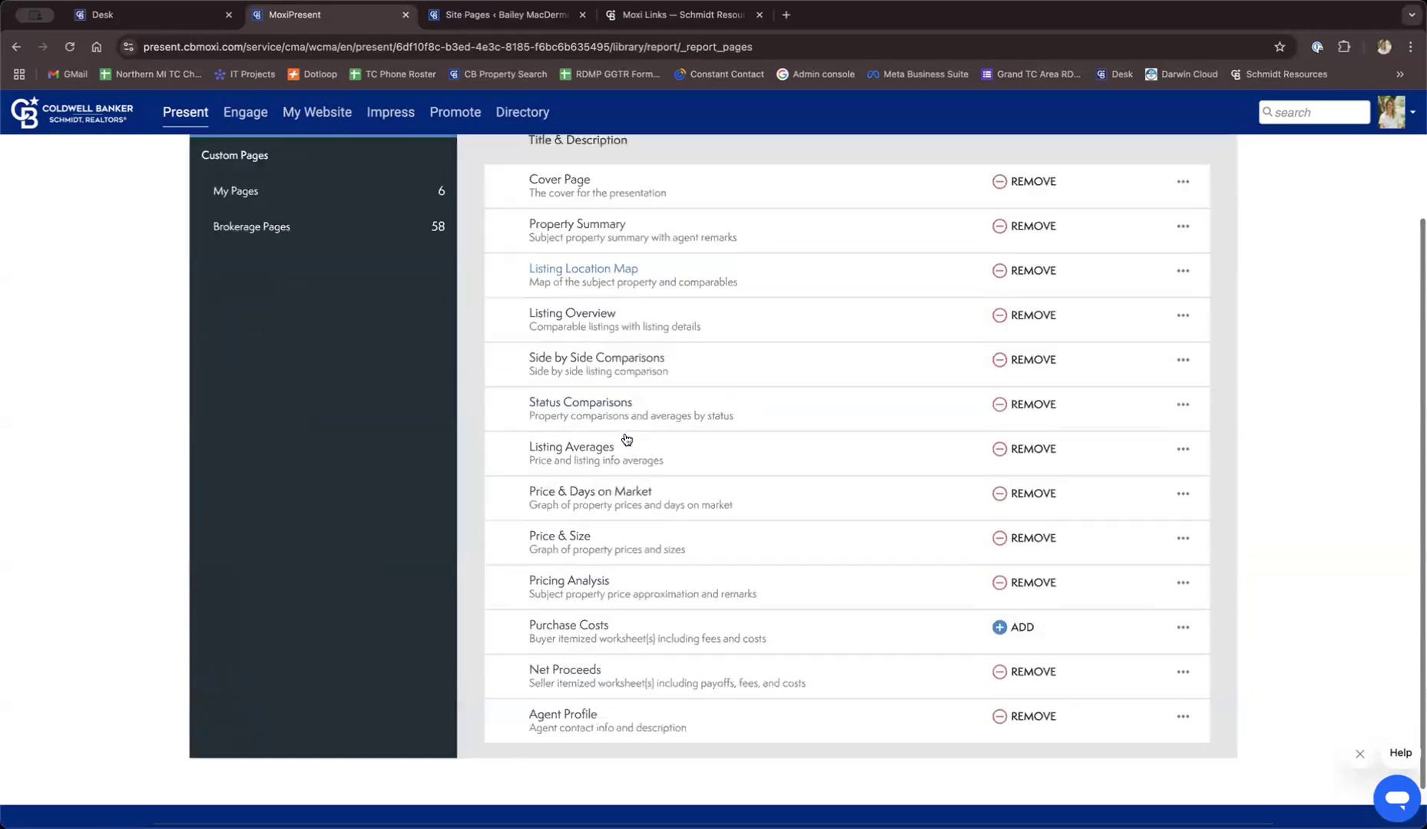
scroll(627, 440, "up", 5)
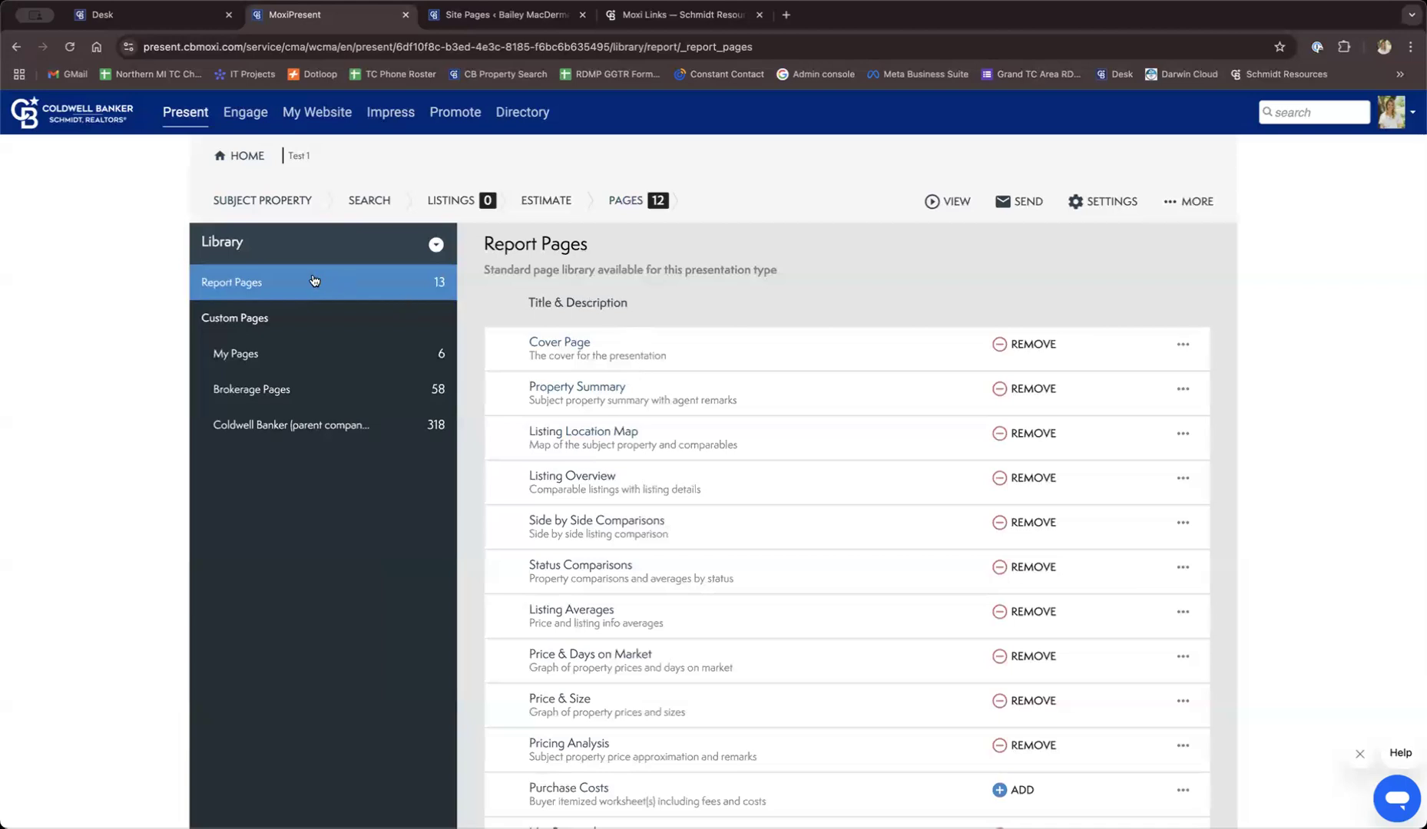
scroll(628, 366, "down", 1)
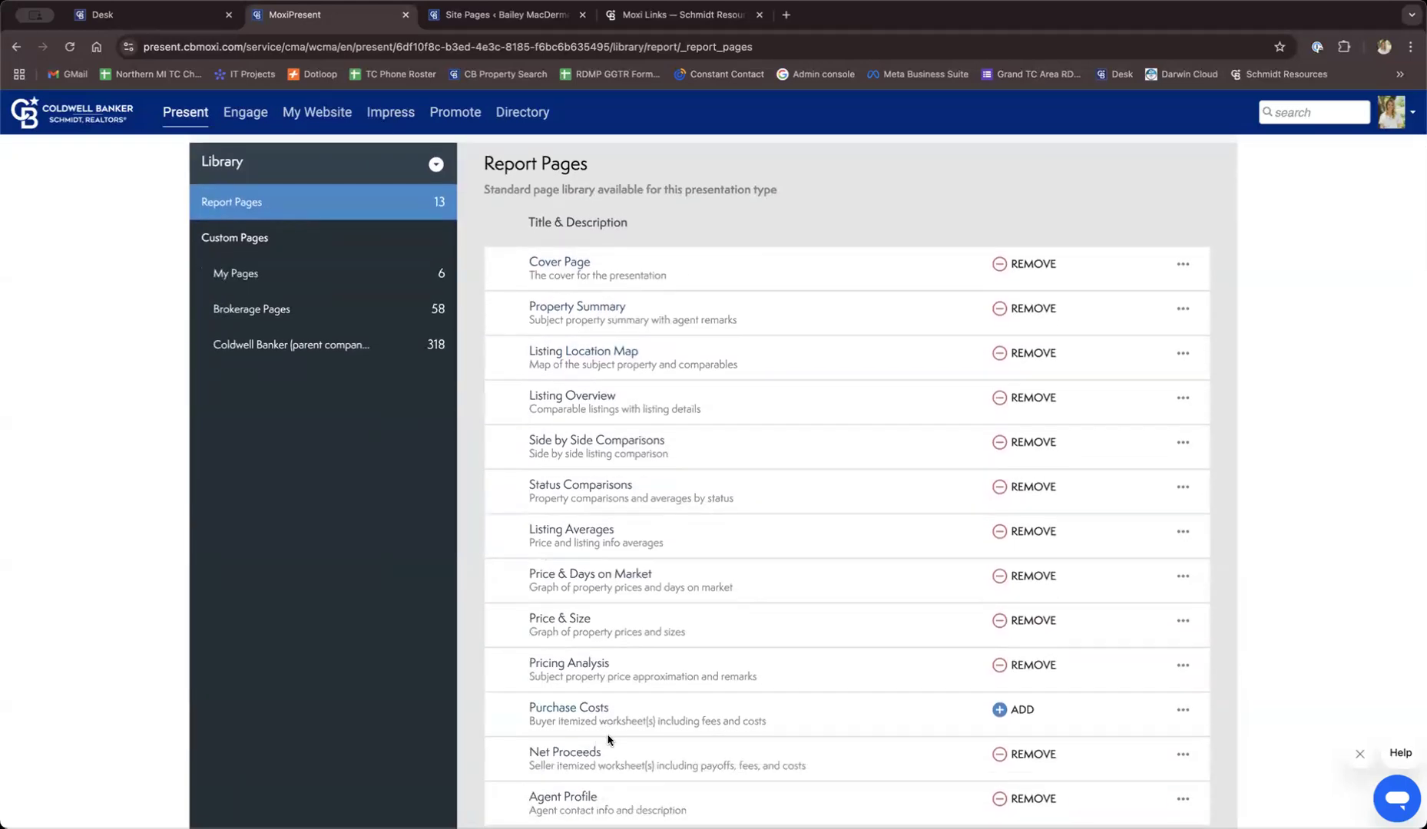
scroll(606, 737, "down", 1)
scroll(608, 738, "up", 2)
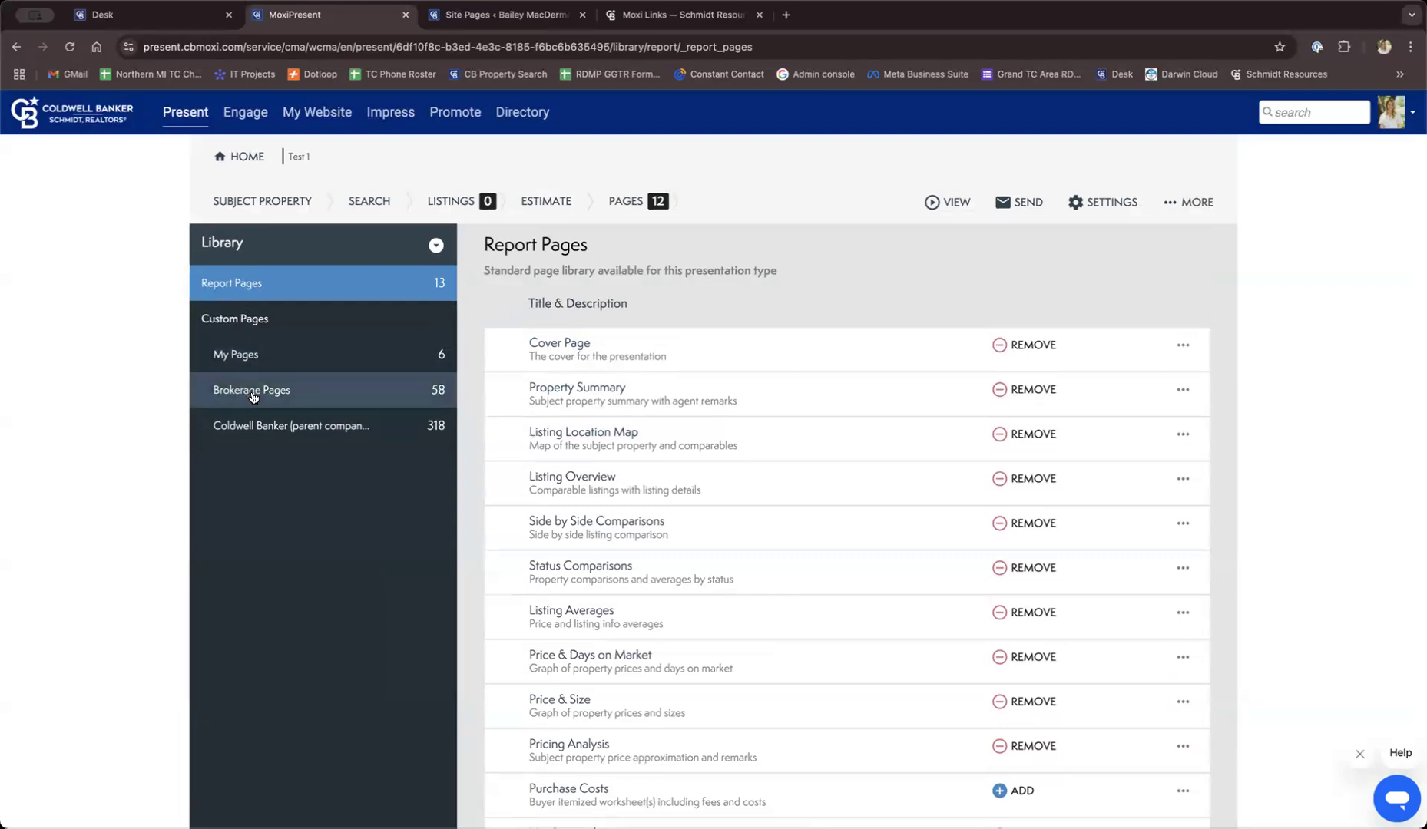
Check the Brokerage Pages, then browse the GLOBAL LUXURY SELLER | Affiliate folder in the Coldwell Banker (parent company) library
left_click(253, 397)
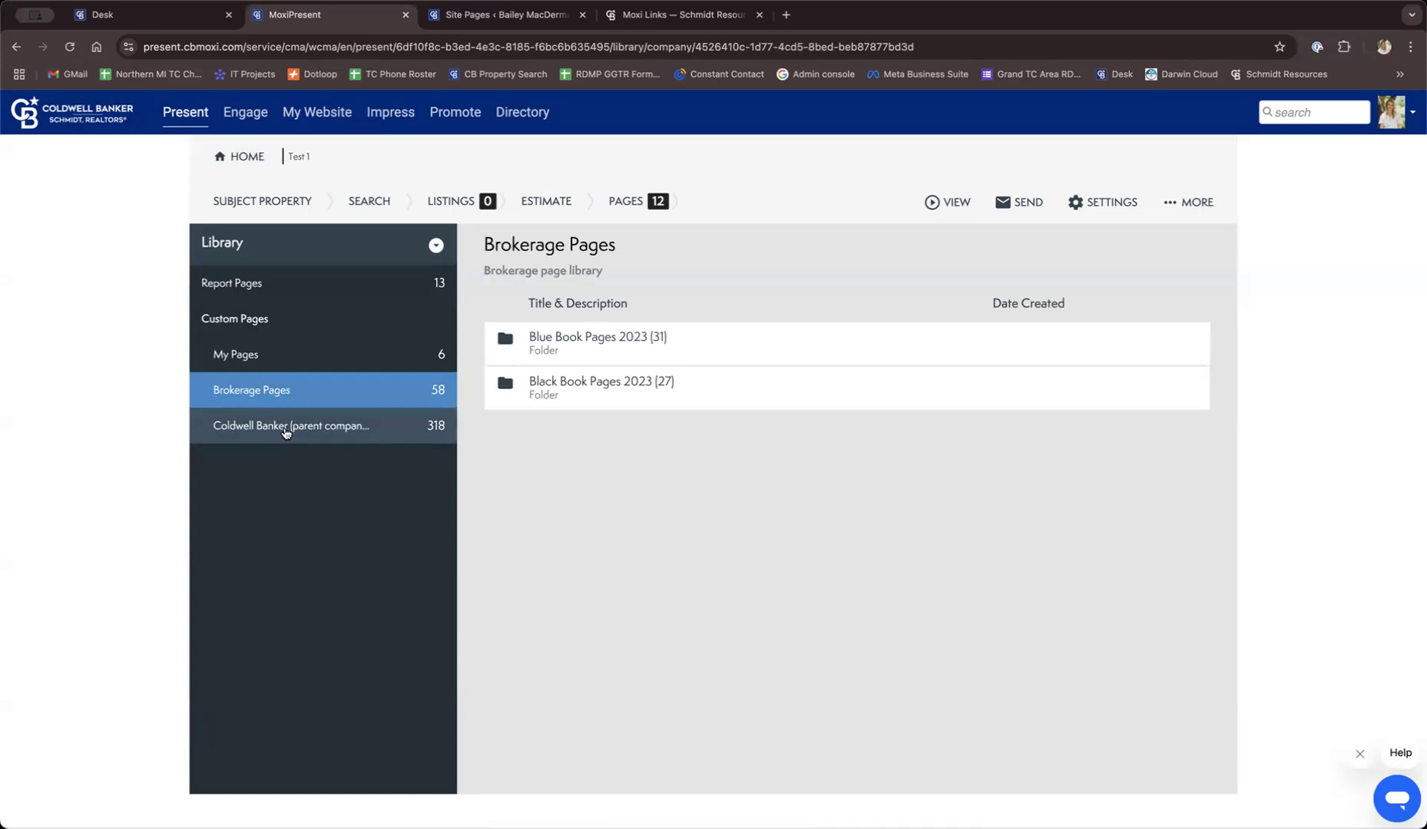
left_click(285, 431)
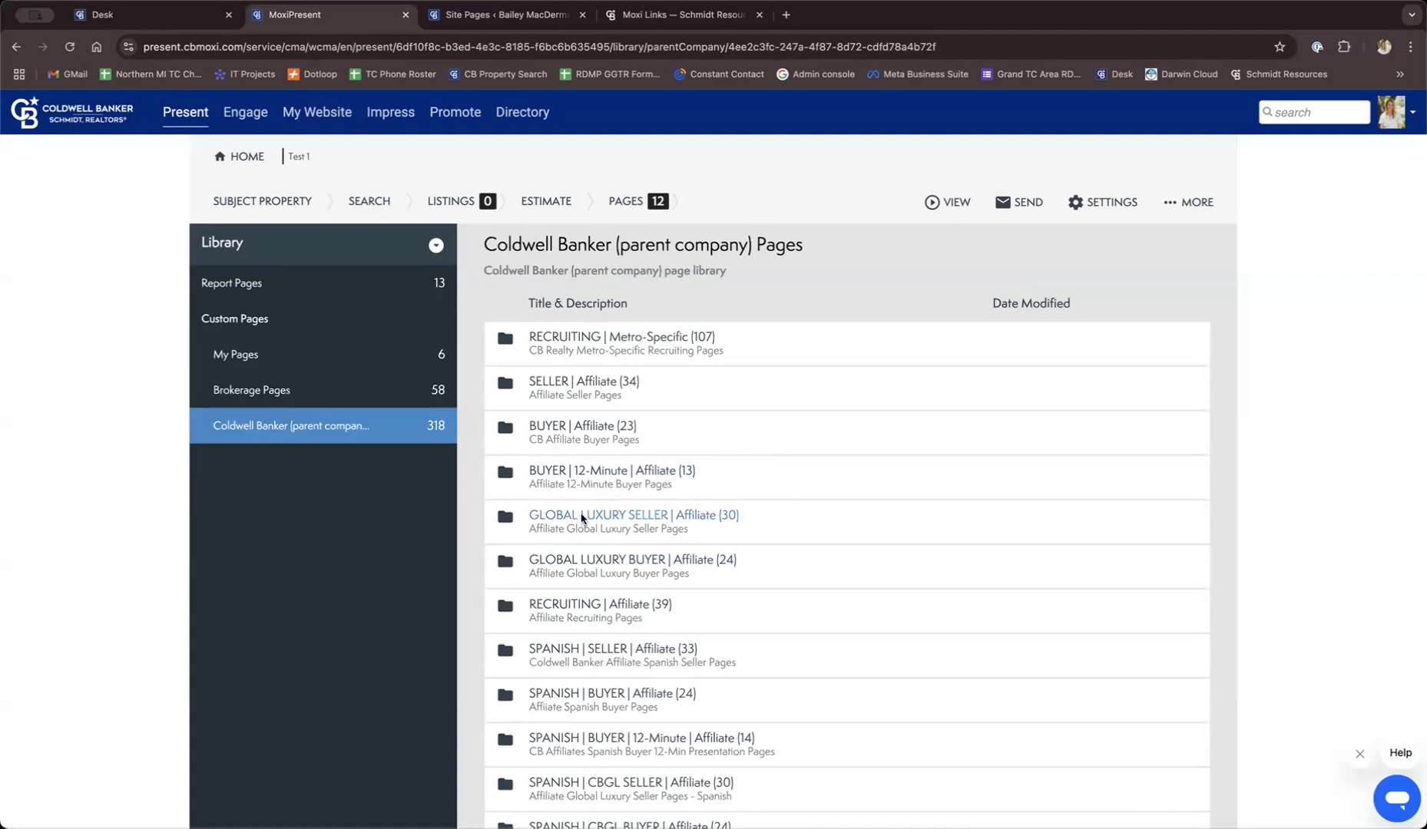
left_click(581, 520)
scroll(870, 496, "down", 3)
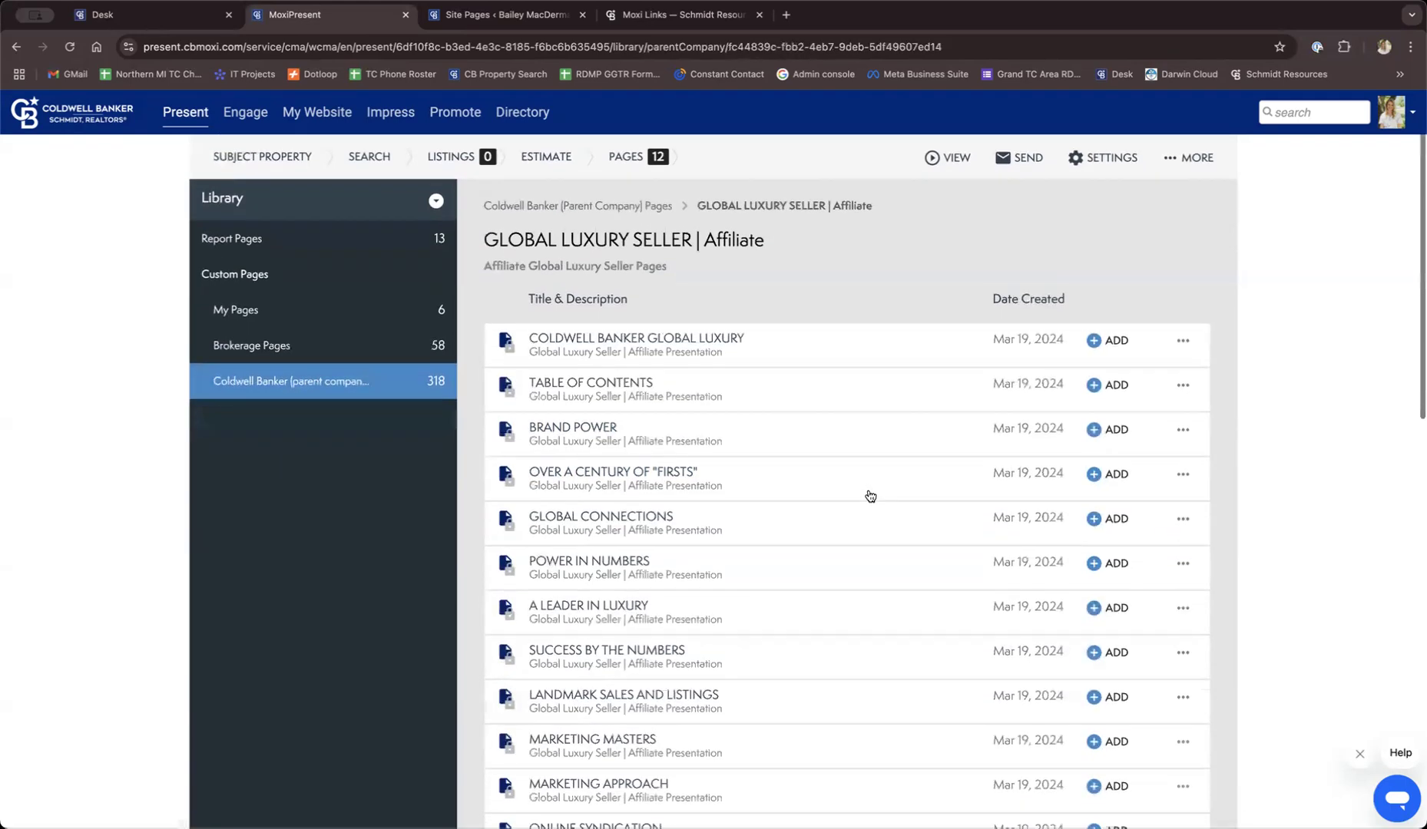
scroll(870, 495, "down", 2)
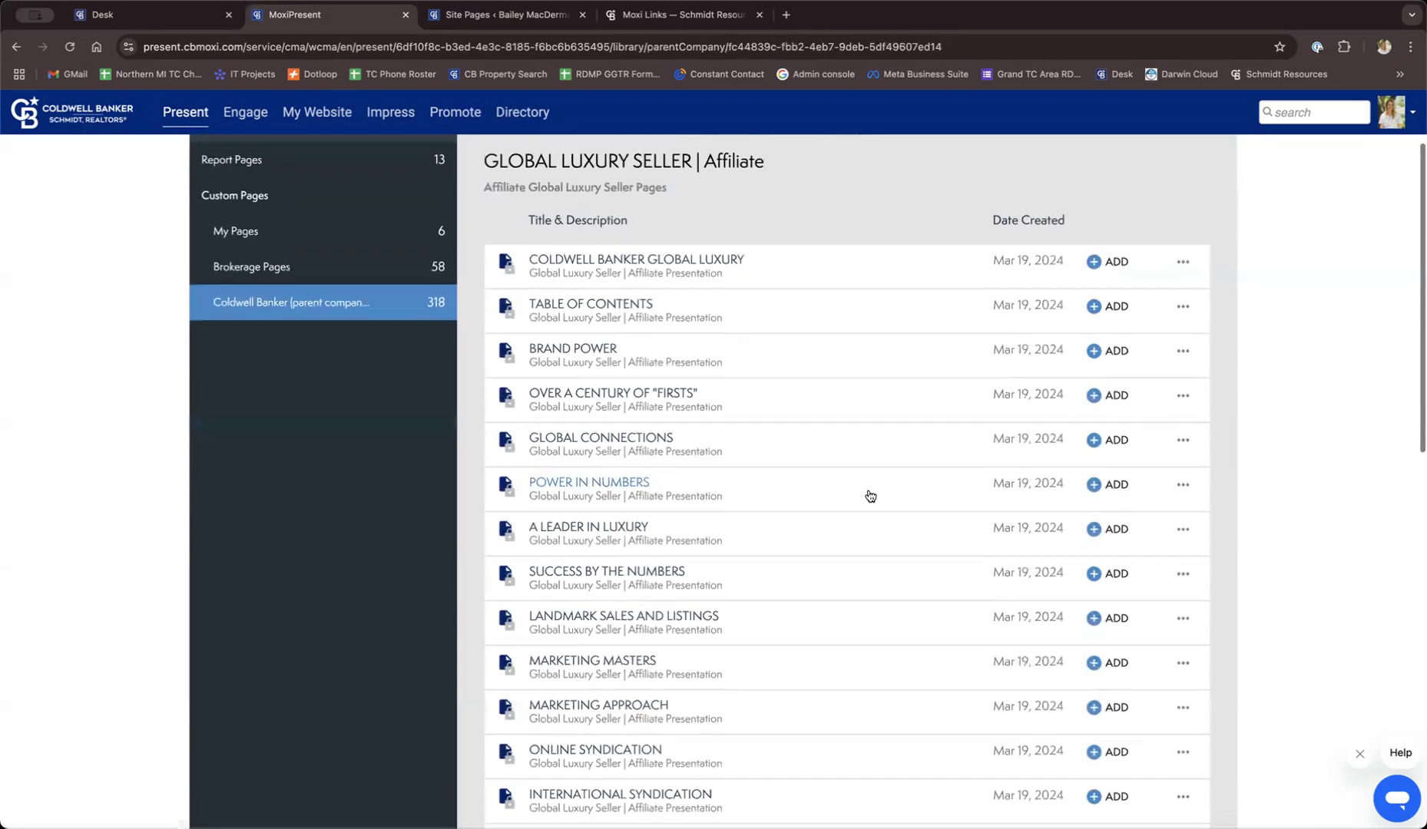
scroll(870, 496, "down", 1)
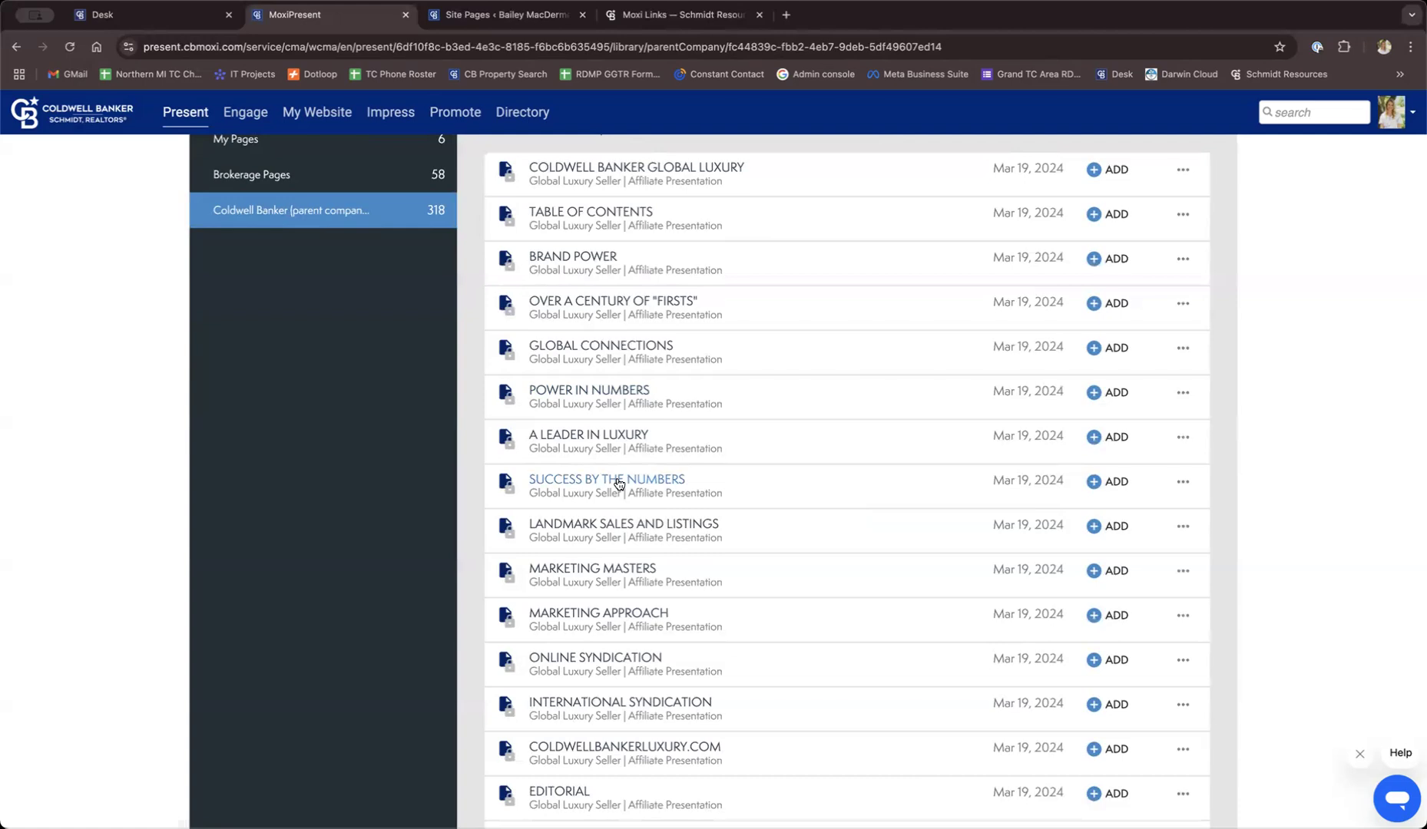
scroll(618, 484, "up", 1)
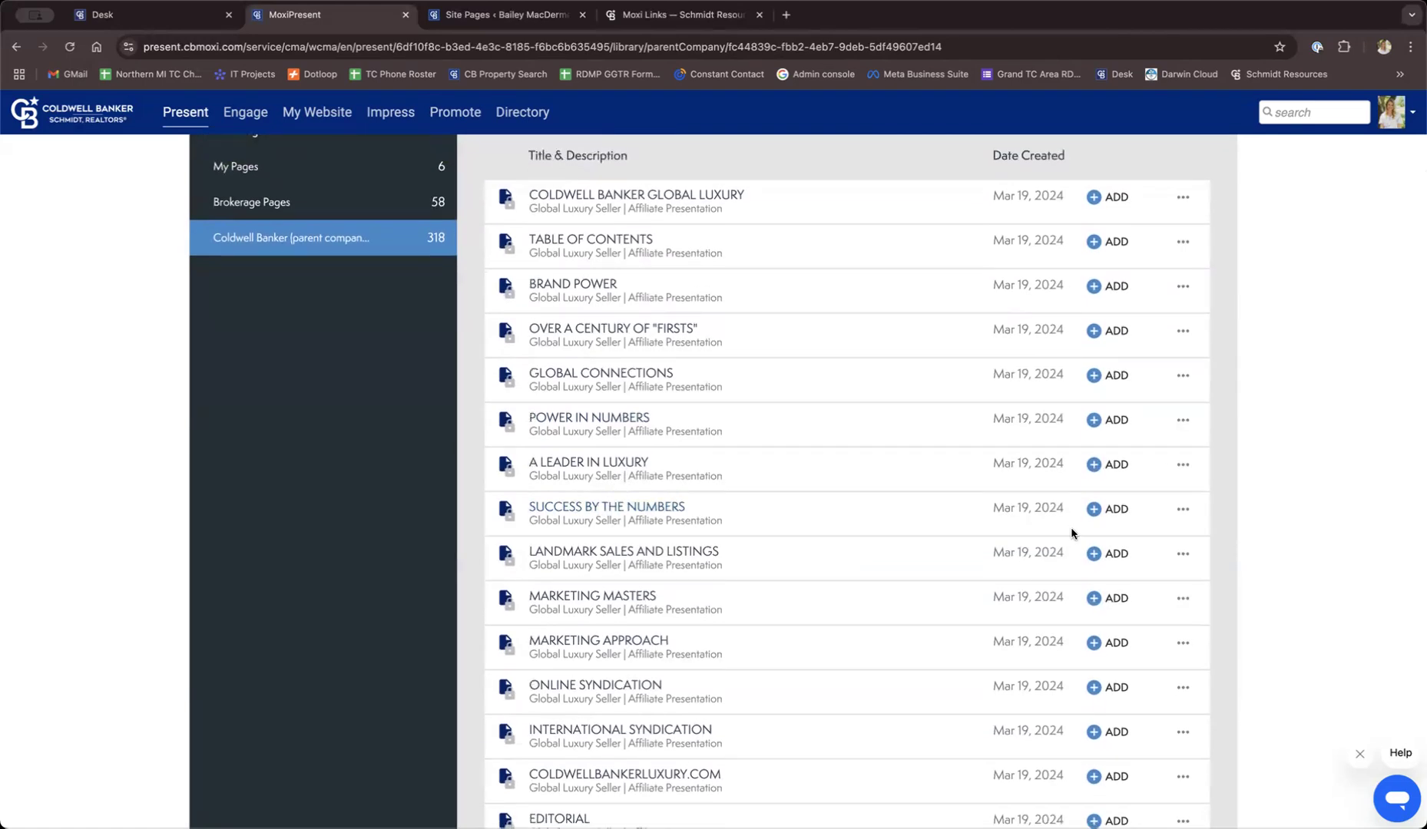
Preview the SUCCESS BY THE NUMBERS and MARKETING MASTERS pages, closing each preview to return to the folder
left_click(588, 507)
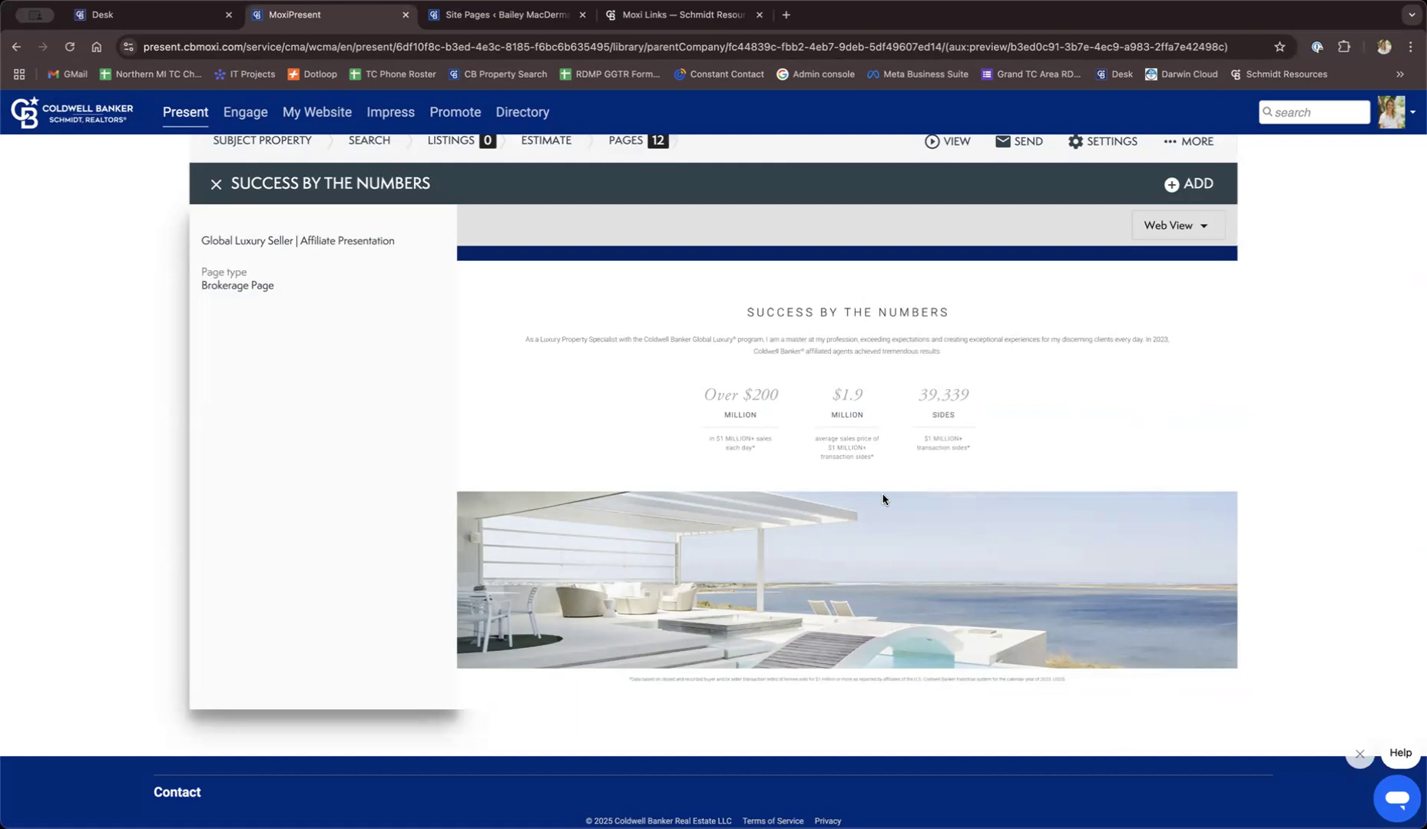
left_click(216, 184)
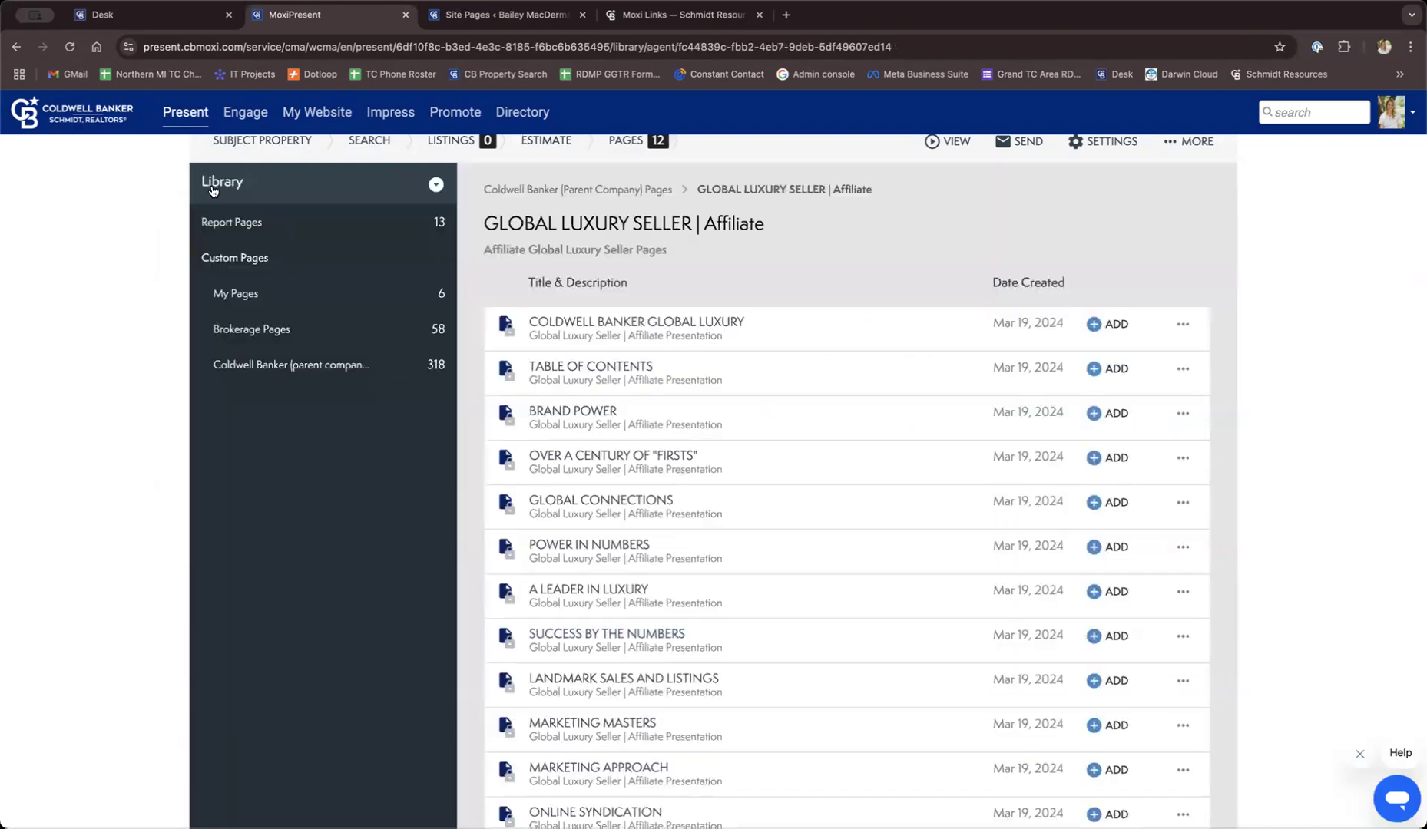
scroll(703, 667, "down", 3)
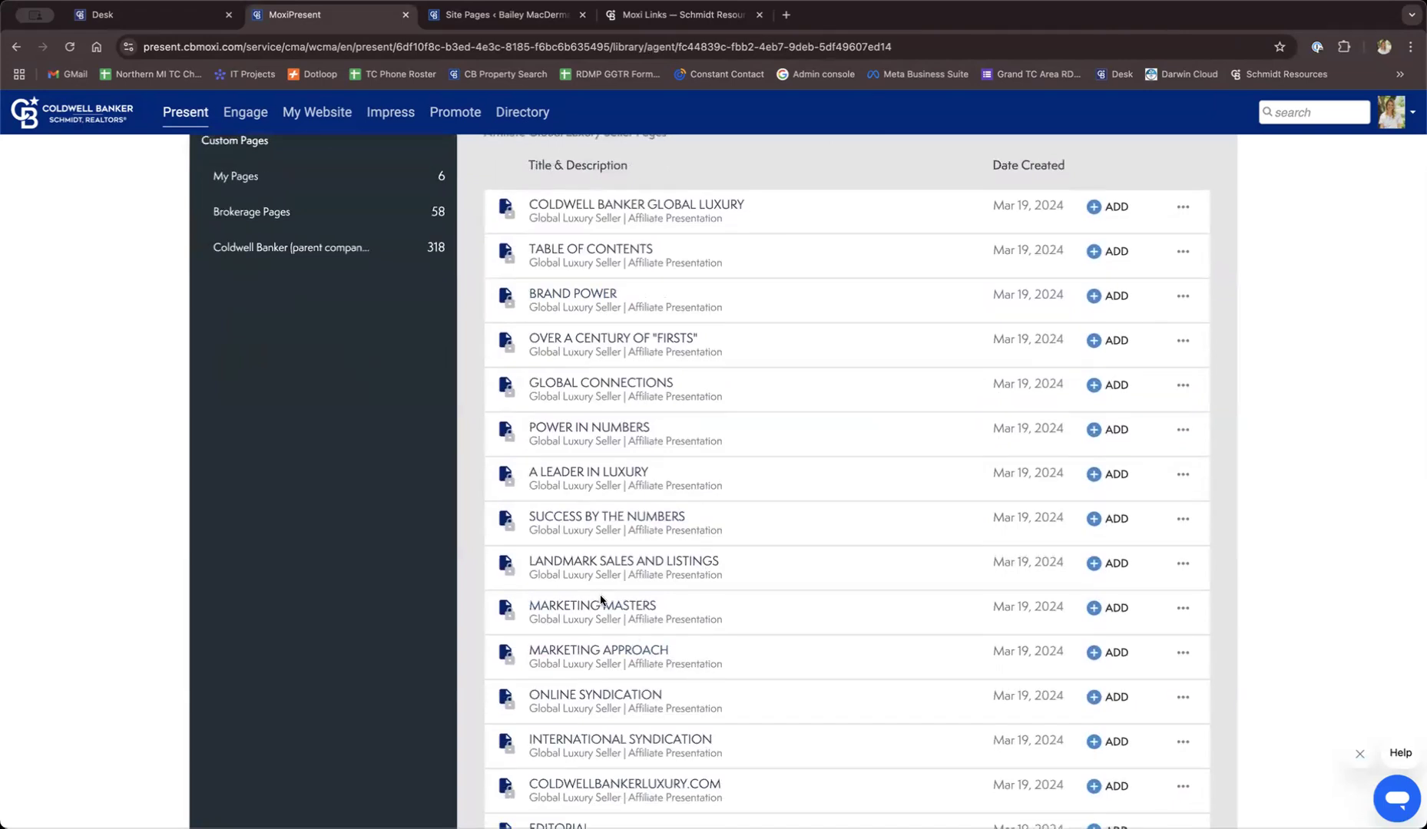
left_click(602, 606)
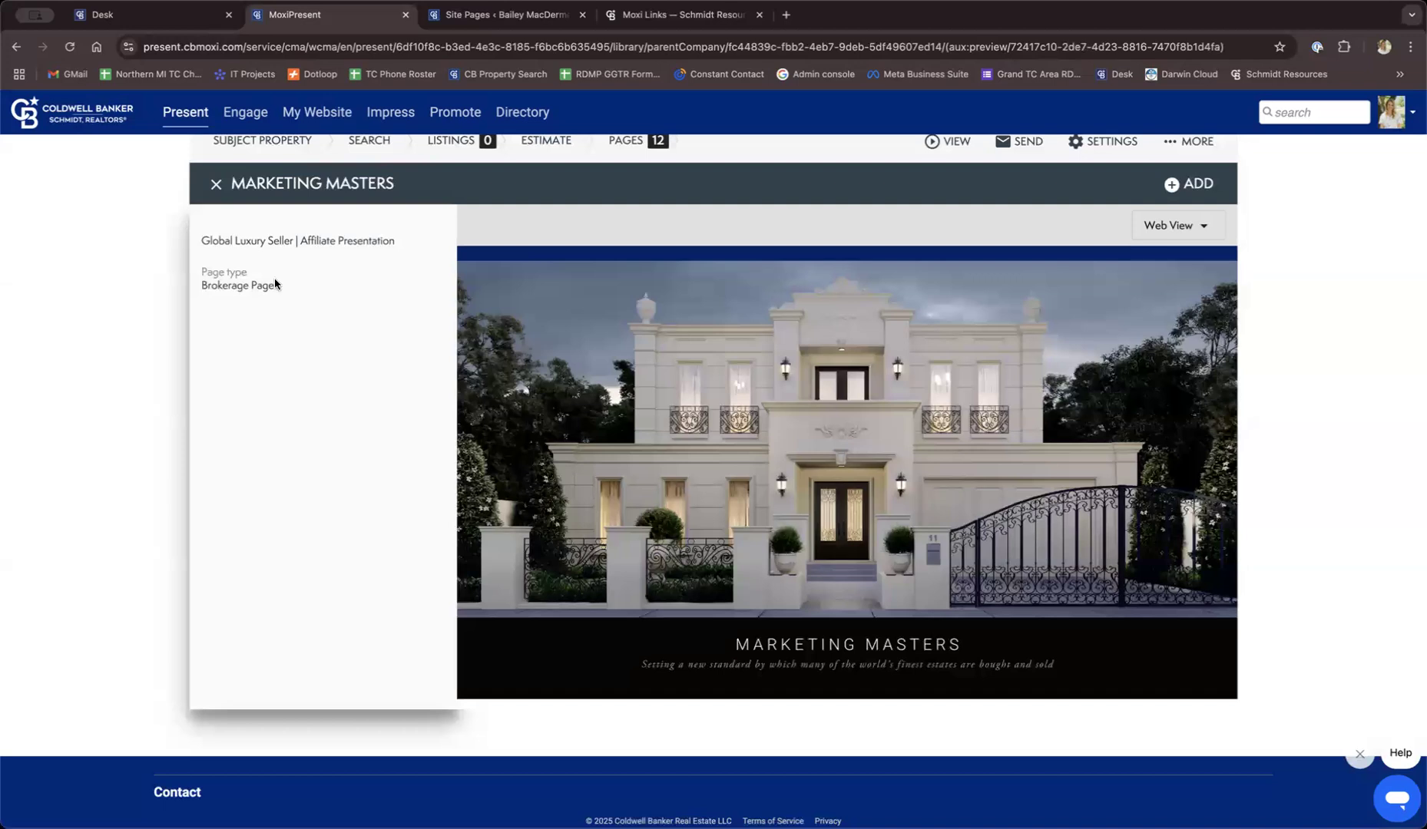
left_click(214, 186)
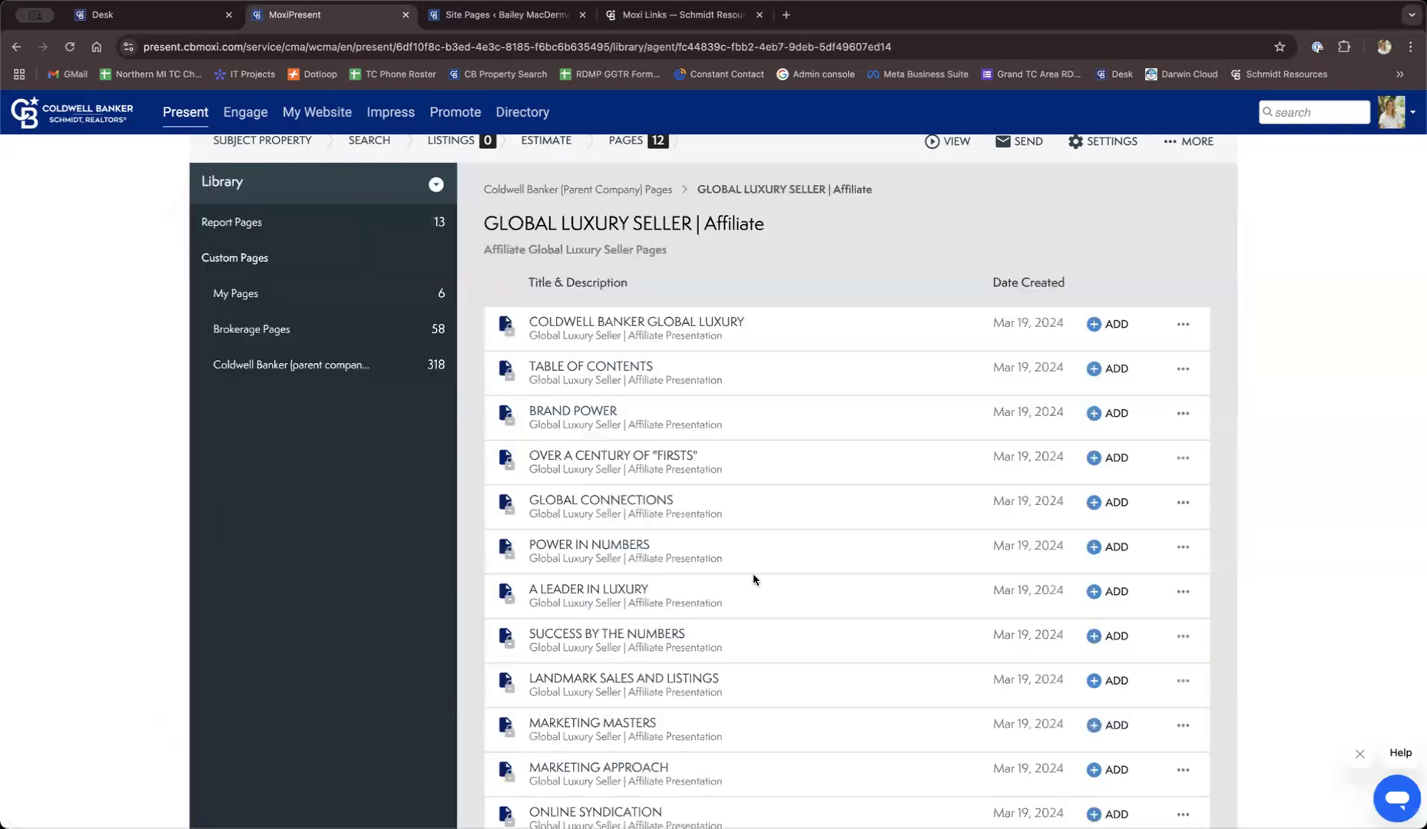
Add the SUCCESS BY THE NUMBERS page from the Global Luxury Seller folder to the presentation
scroll(753, 580, "down", 2)
scroll(755, 577, "down", 1)
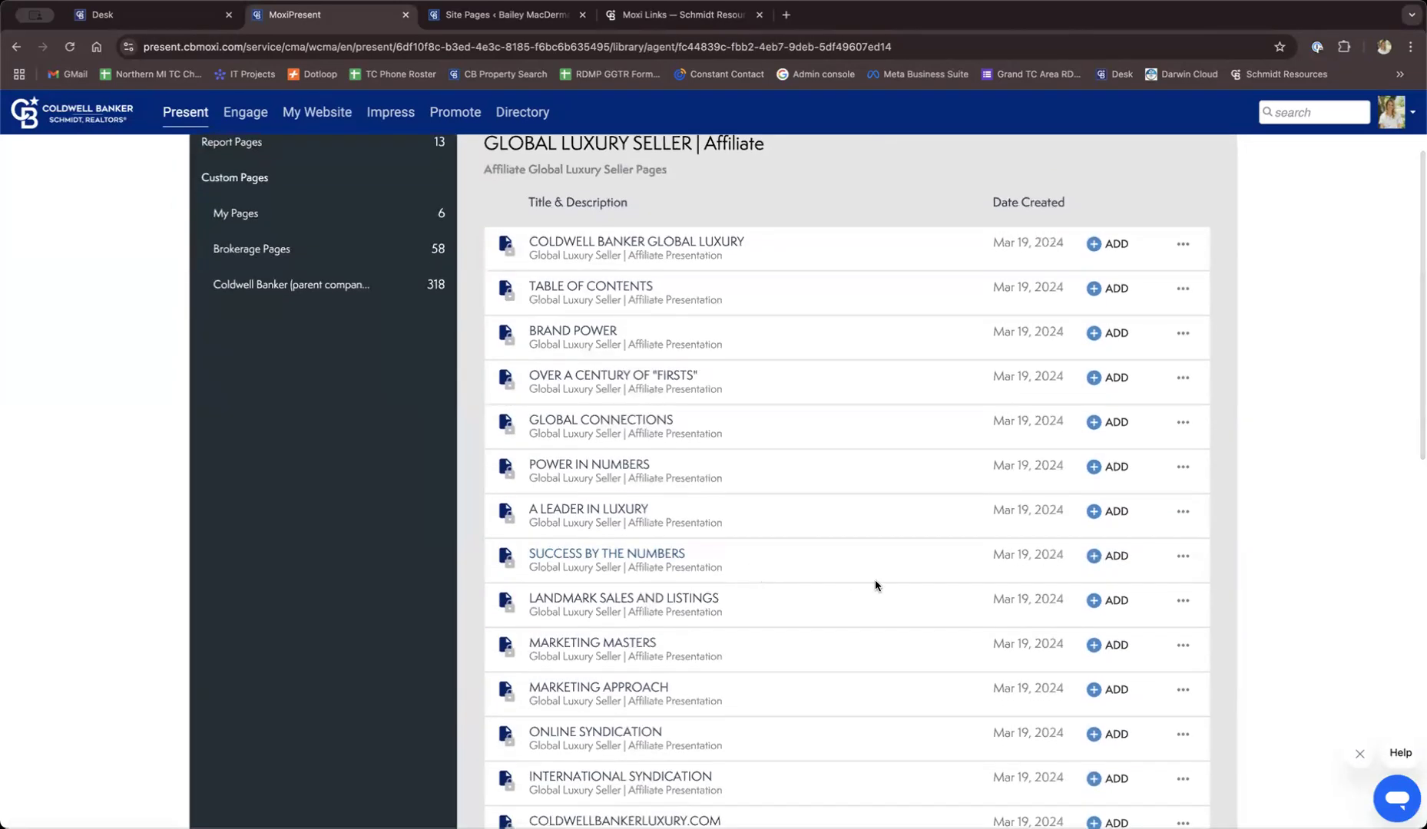
left_click(1108, 561)
Return to the presentation's pages and move SUCCESS BY THE NUMBERS between Side by Side Comparisons and Status Comparisons
scroll(670, 730, "up", 3)
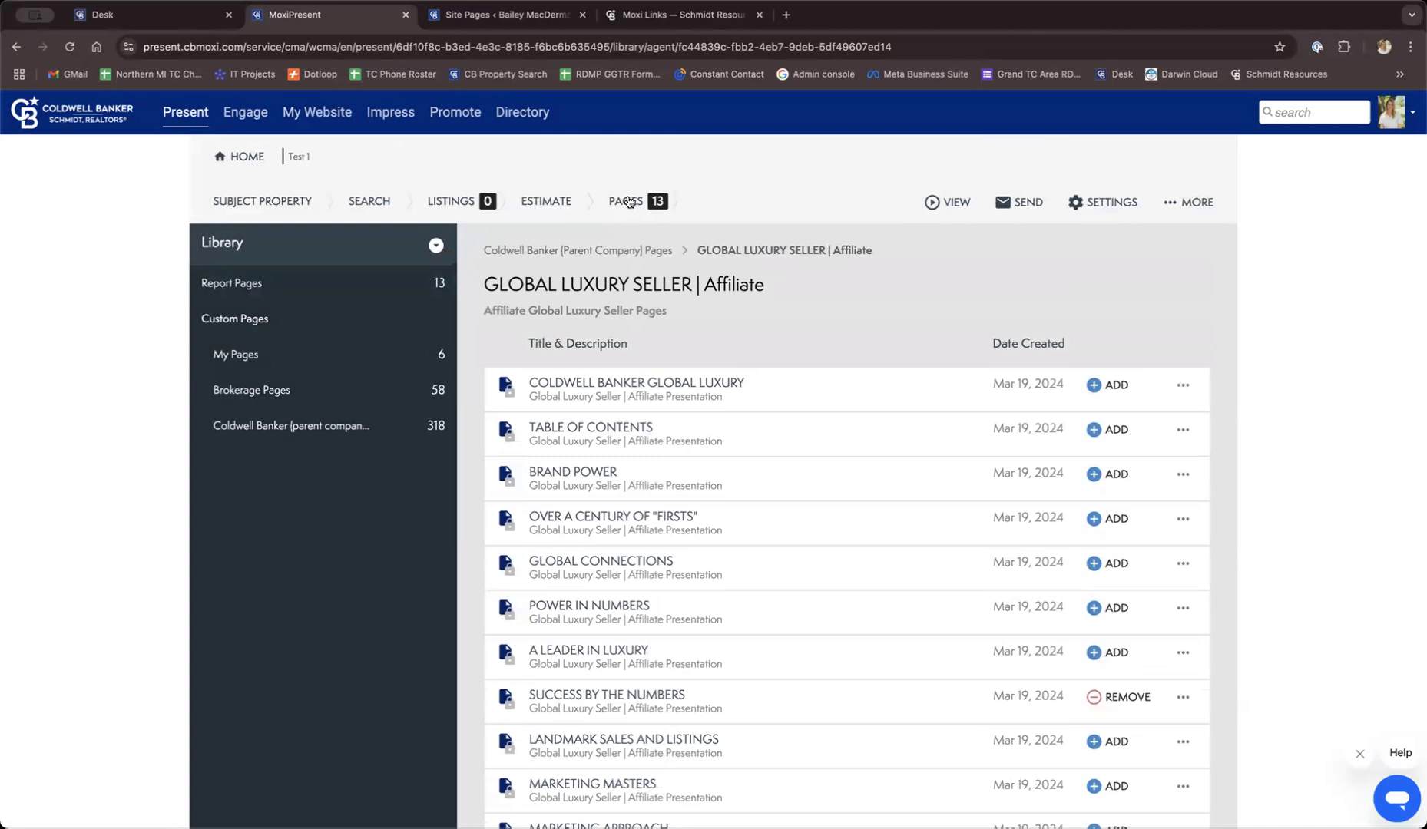
left_click(627, 203)
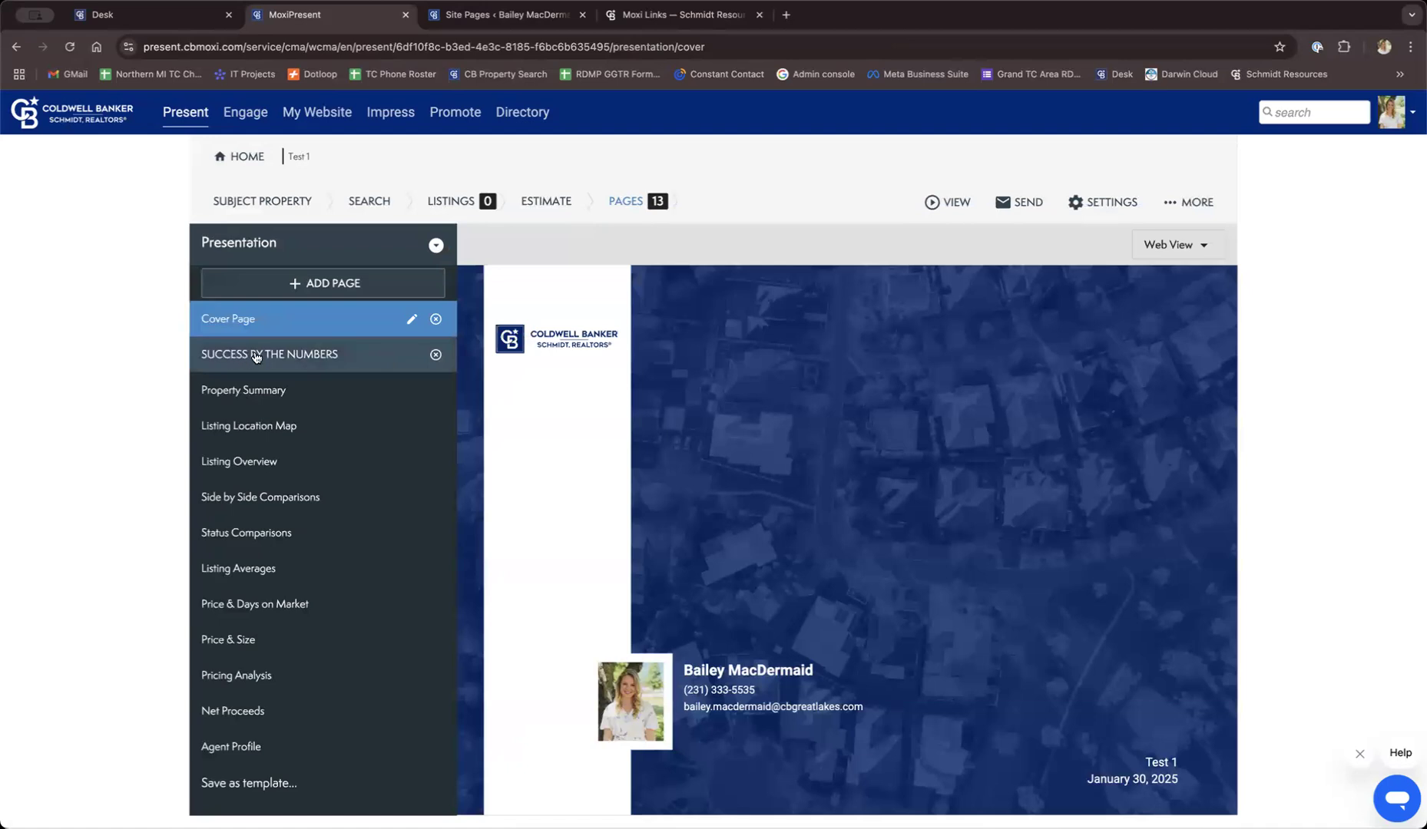
left_click_drag(358, 364, 355, 538)
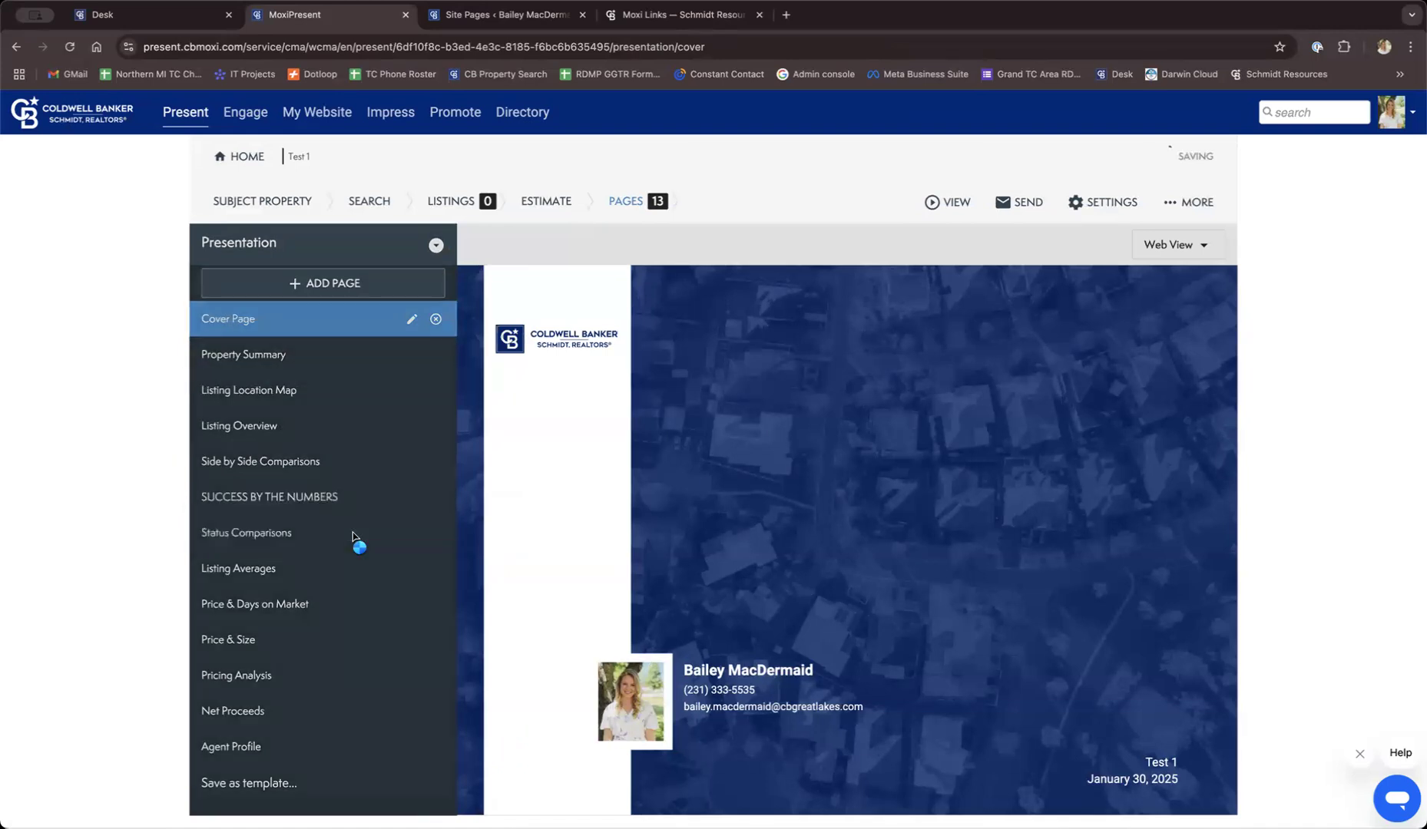
scroll(353, 531, "down", 1)
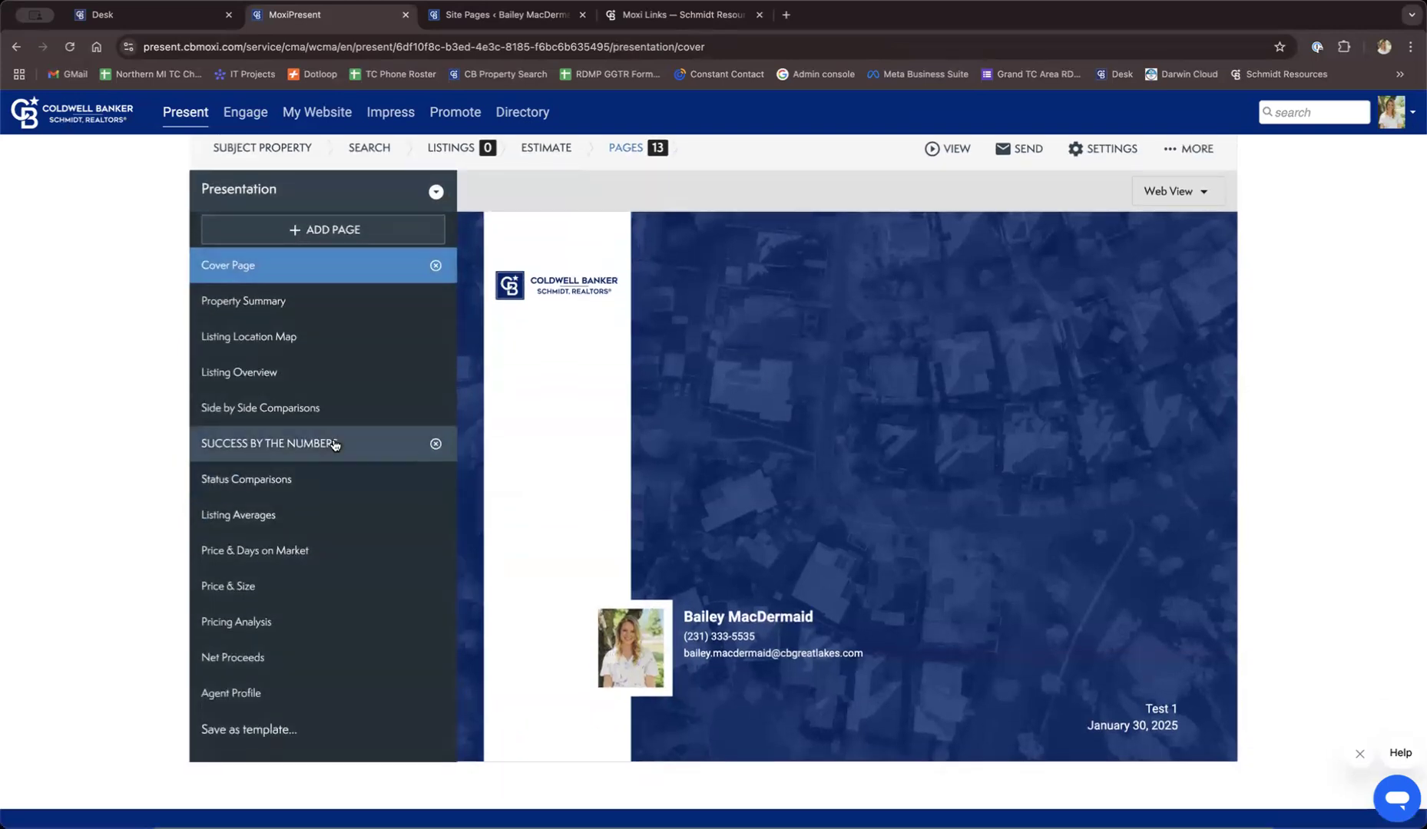